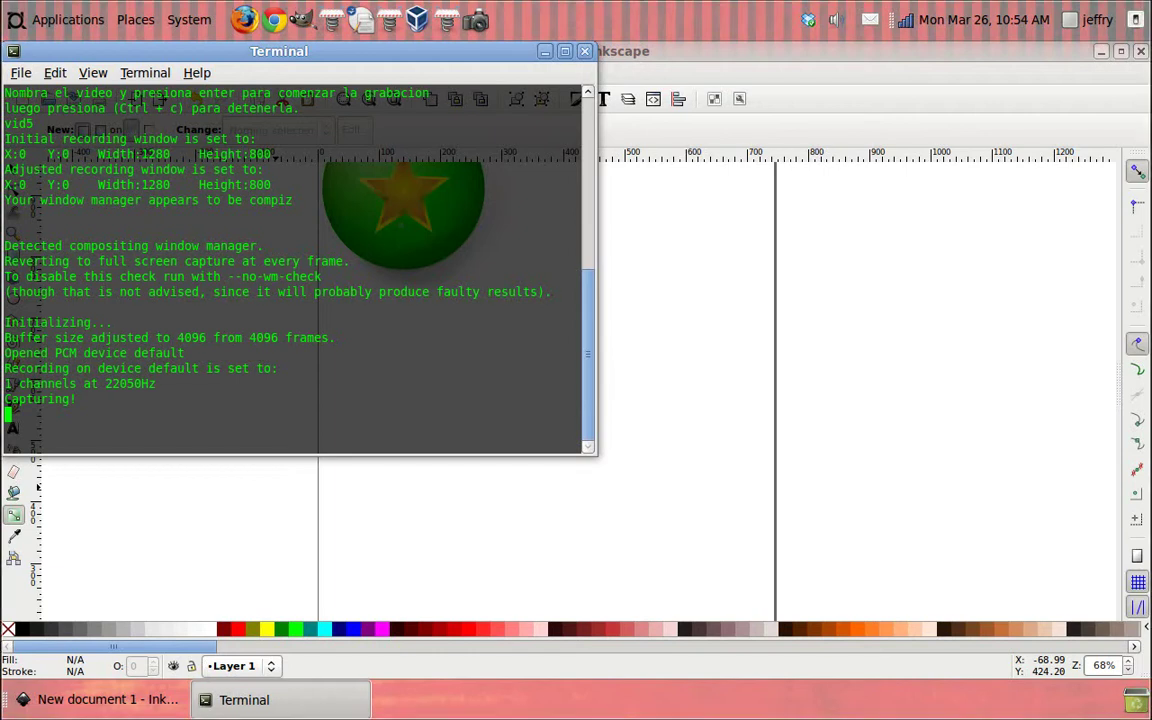
Hide the terminal and bring the finished green star ball example into view
click(545, 52)
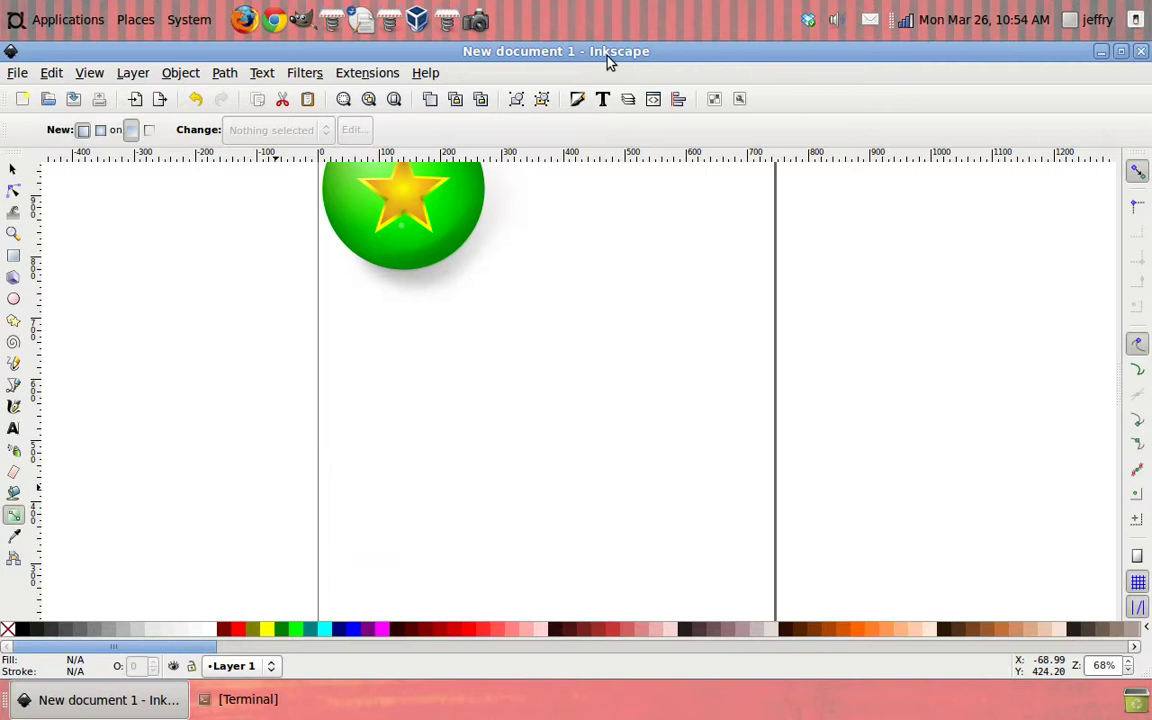
drag(607, 180, 571, 249)
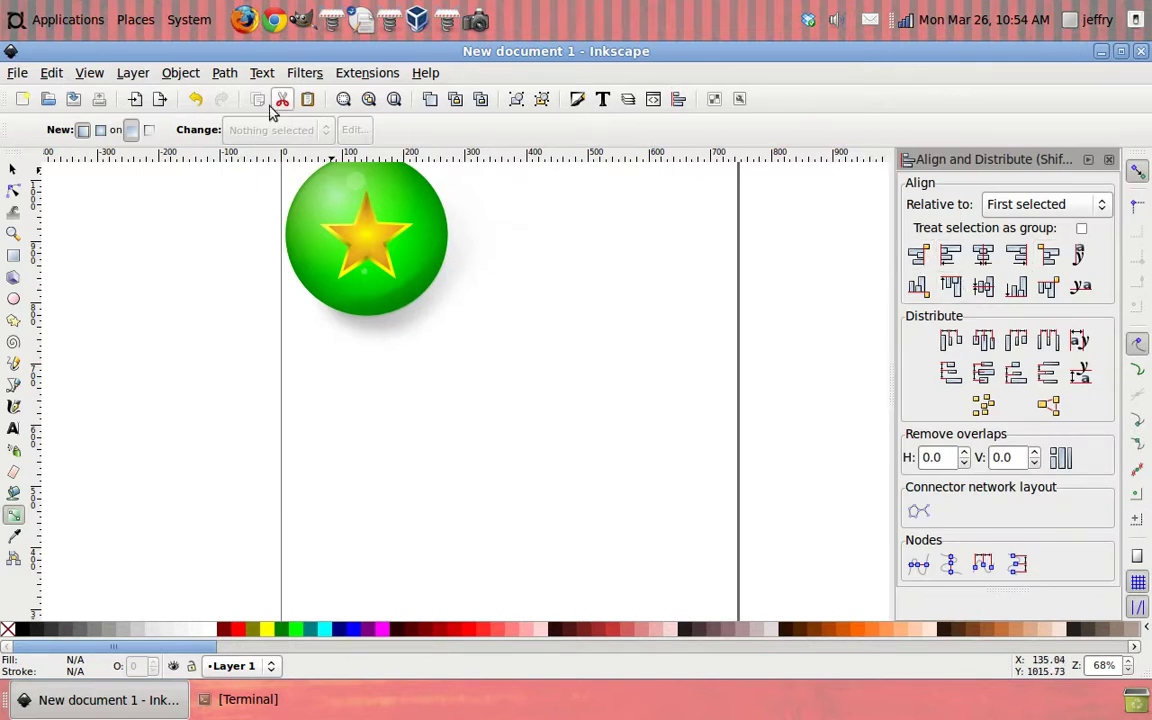
click(224, 73)
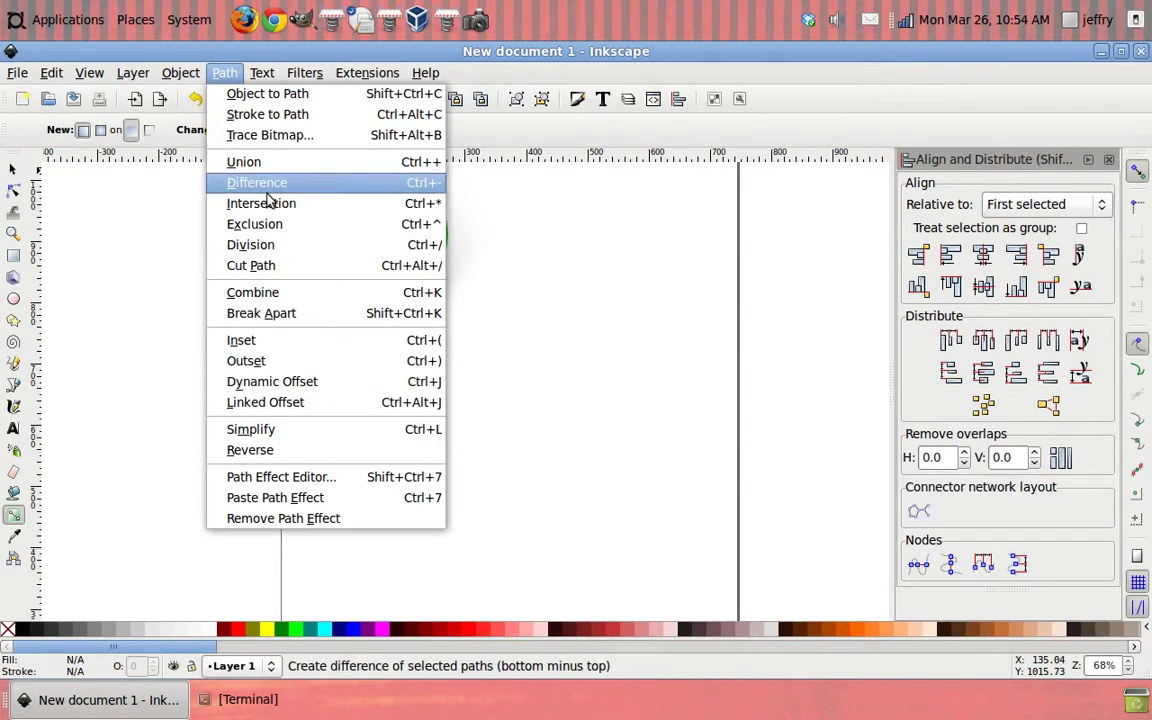
click(564, 265)
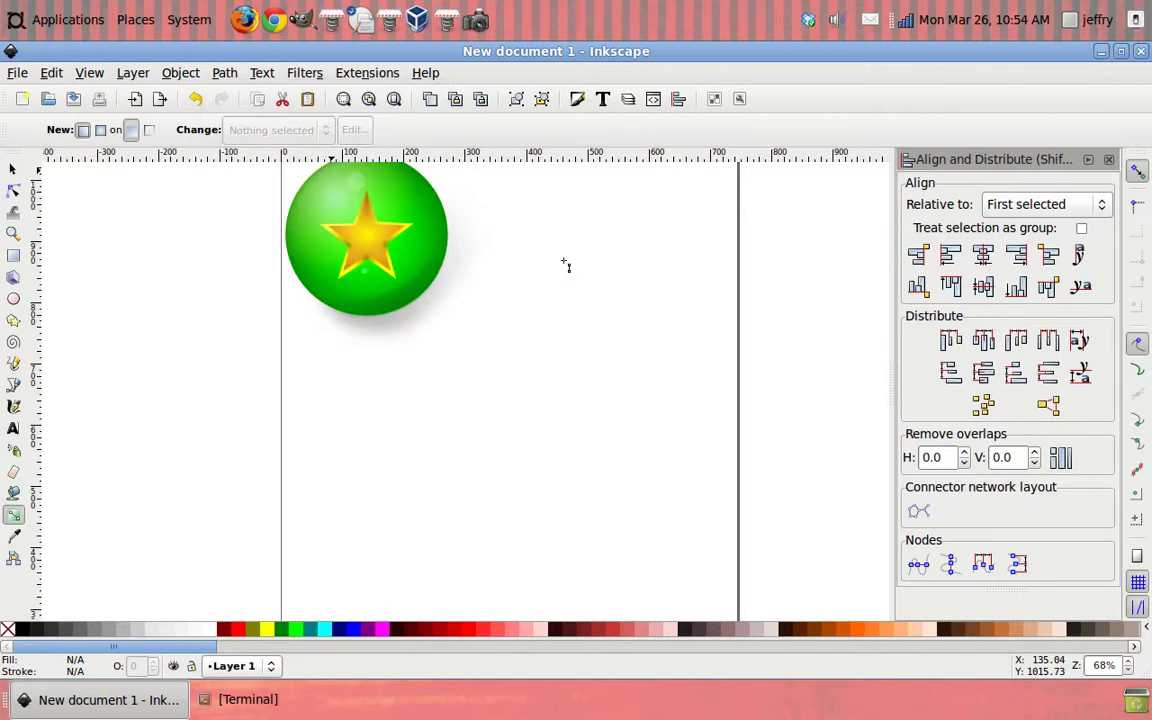
scroll(565, 263, up, 1)
scroll(700, 262, down, 2)
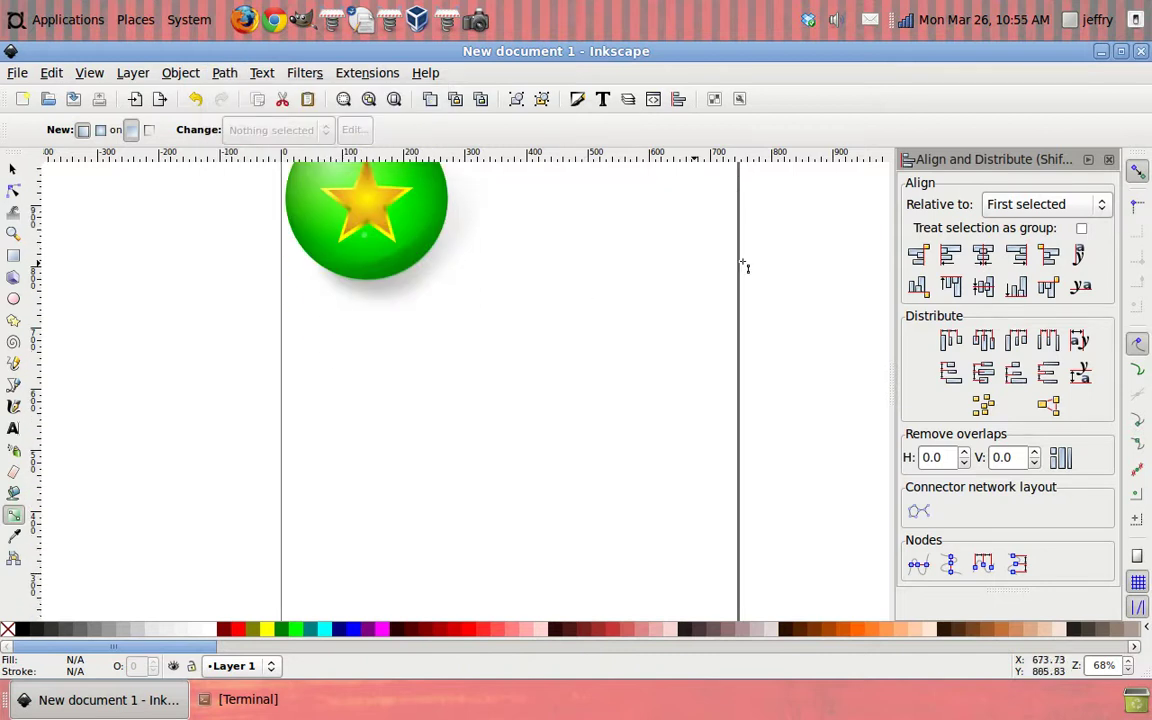
Draw a fully opaque red circle below the example ball
click(14, 298)
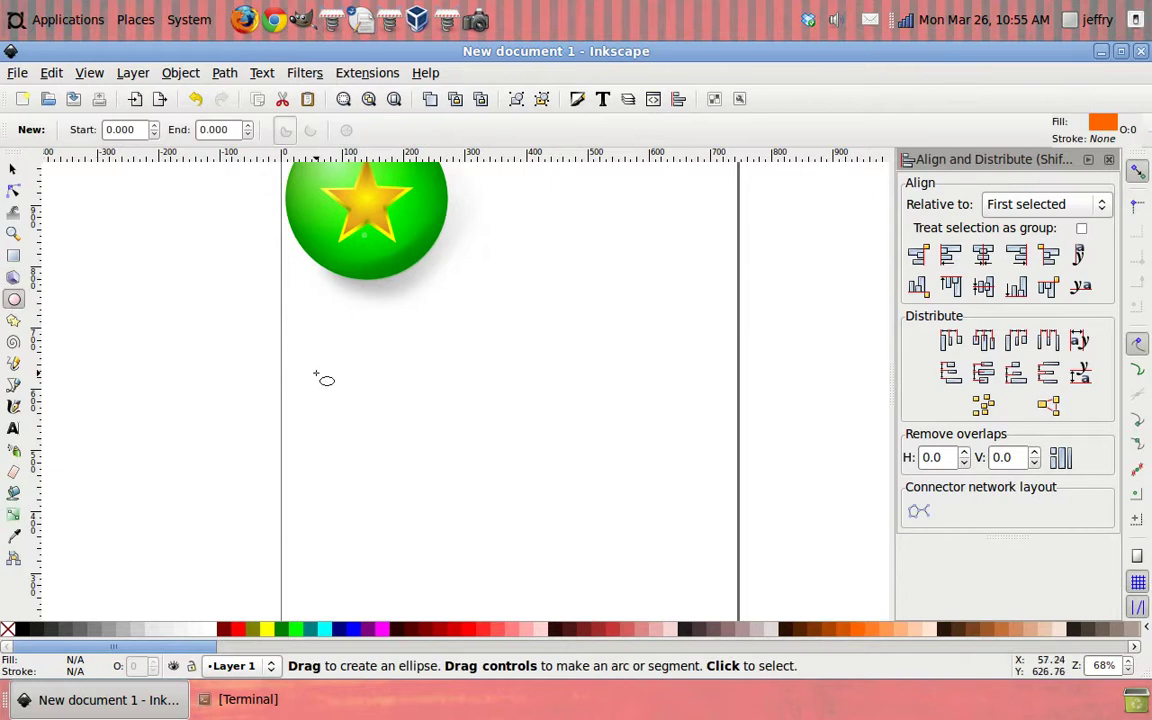
drag(370, 365, 473, 455)
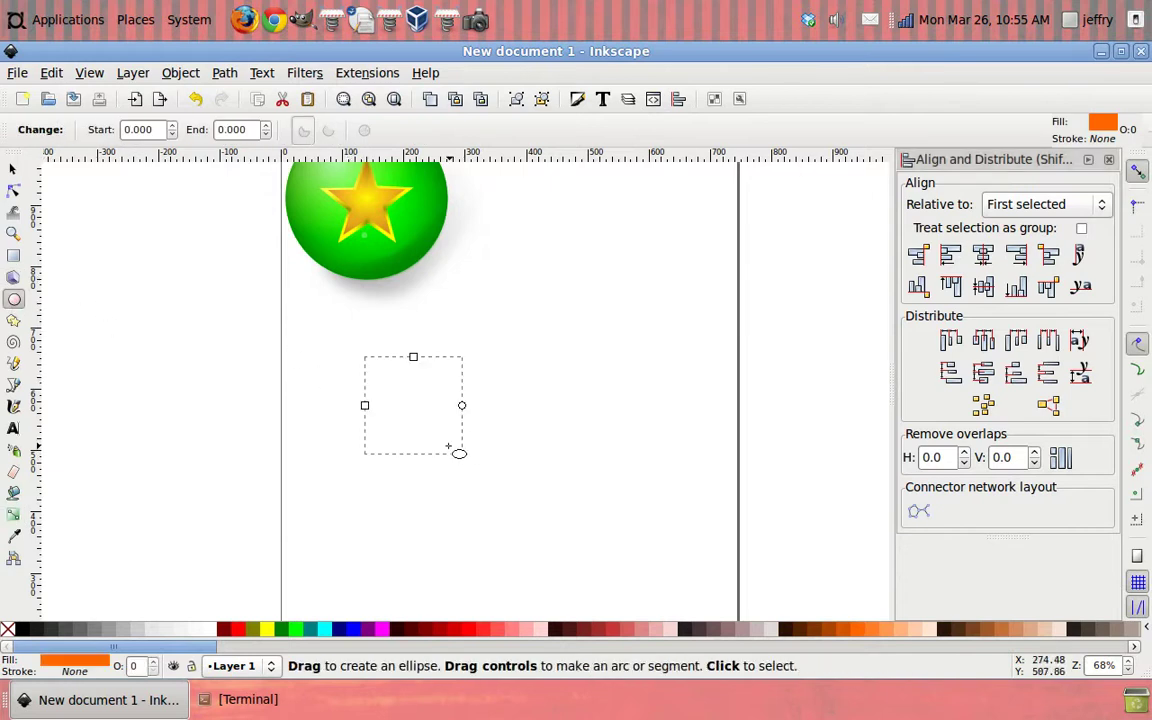
click(14, 169)
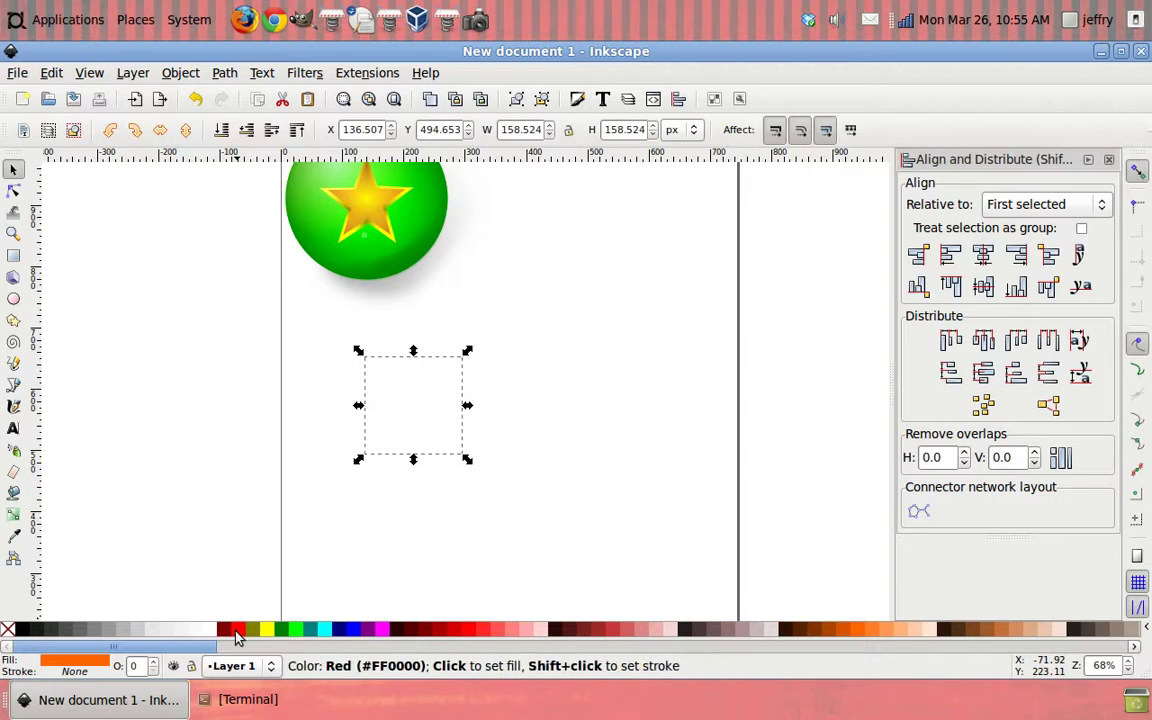
click(578, 99)
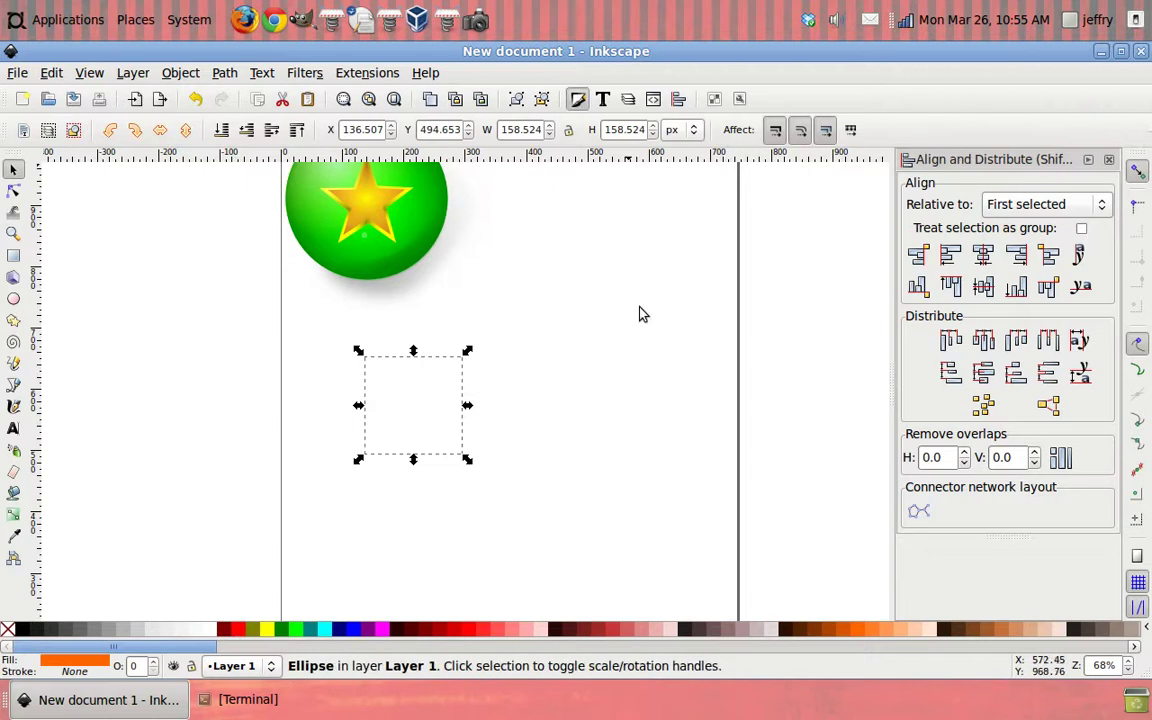
drag(1040, 567, 1062, 555)
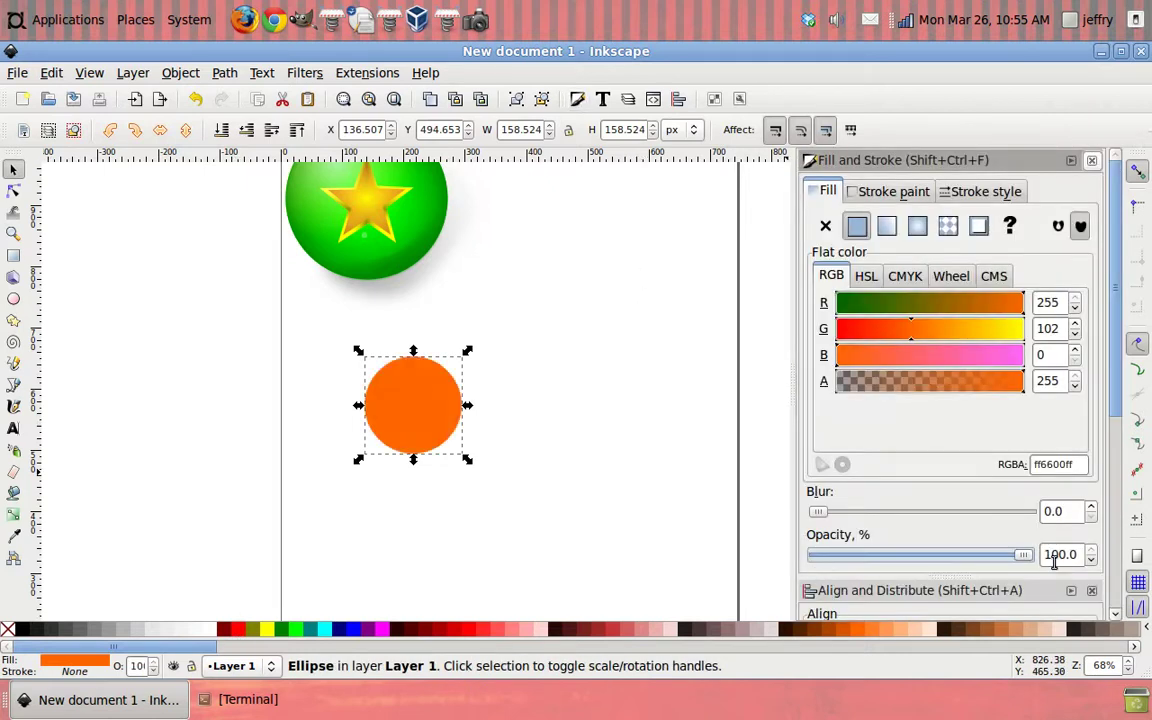
click(238, 628)
click(348, 440)
drag(416, 424, 365, 437)
click(540, 422)
click(405, 430)
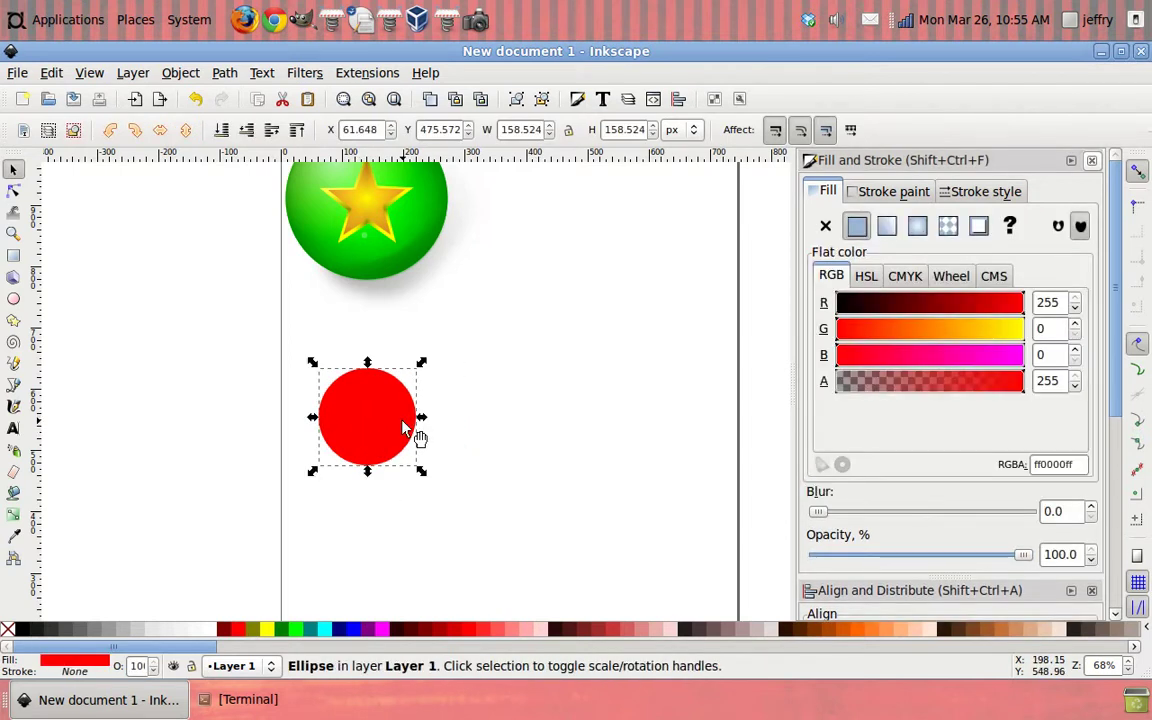
Duplicate the red circle and make the copy larger (about 221 px wide) and navy, to its right
key(ctrl+d)
drag(405, 428, 565, 420)
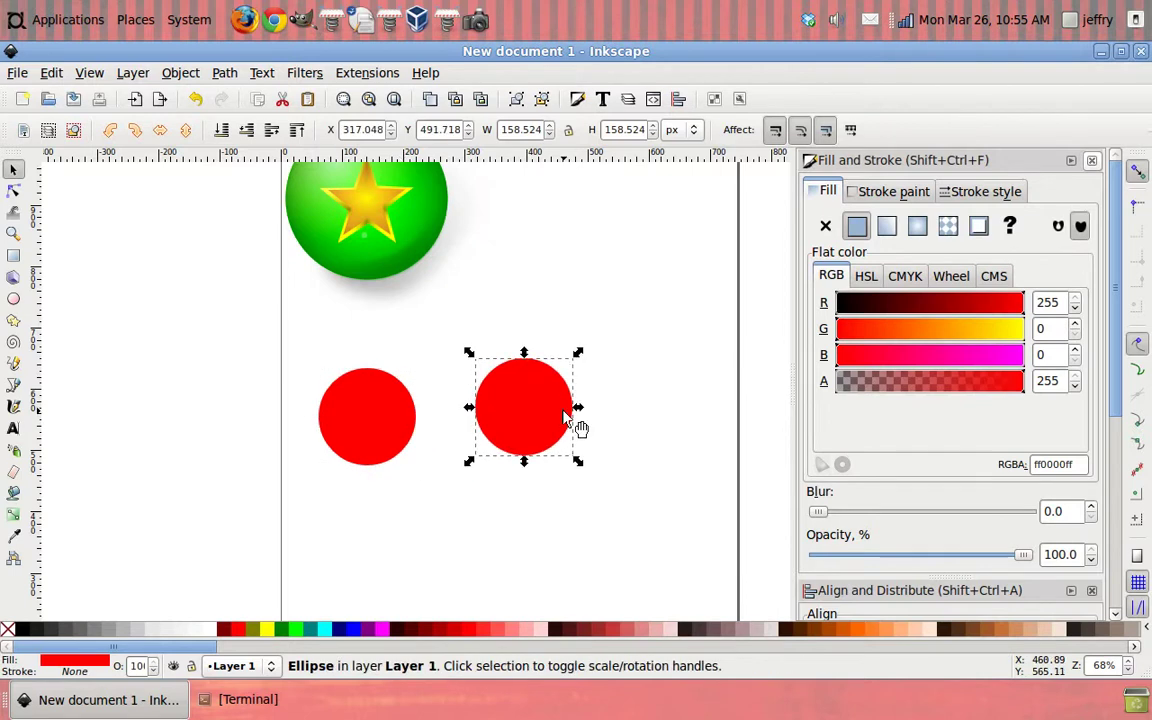
drag(578, 464, 614, 500)
click(352, 628)
click(370, 573)
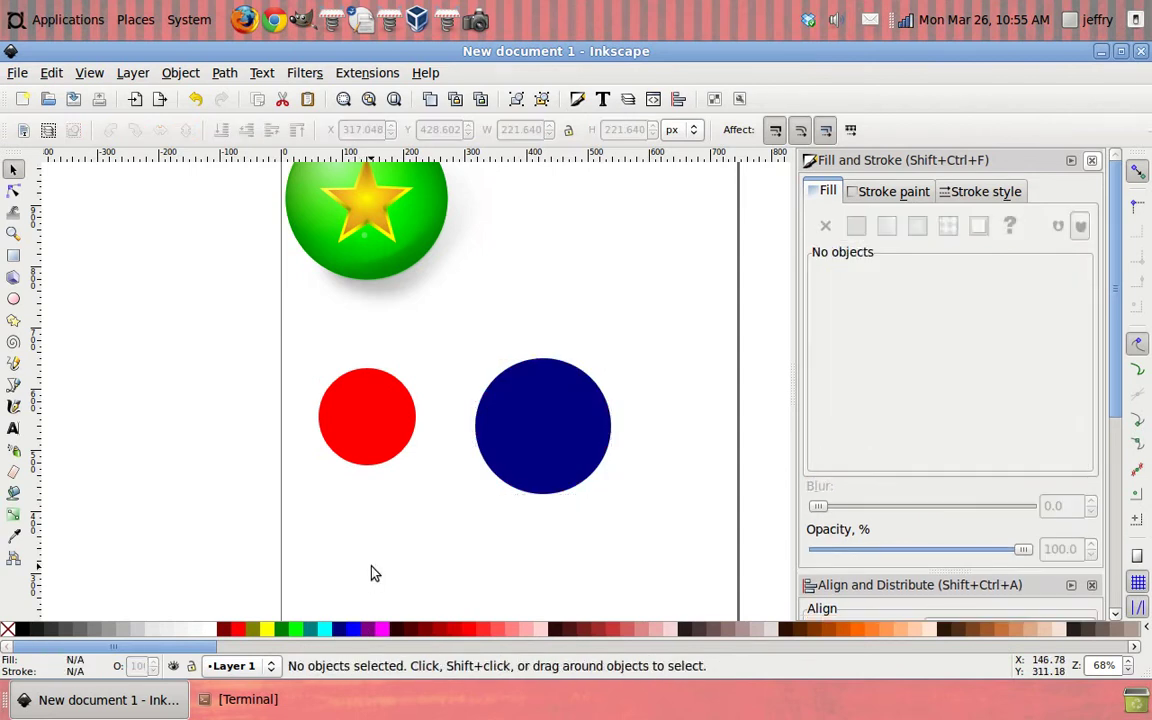
scroll(372, 565, down, 1)
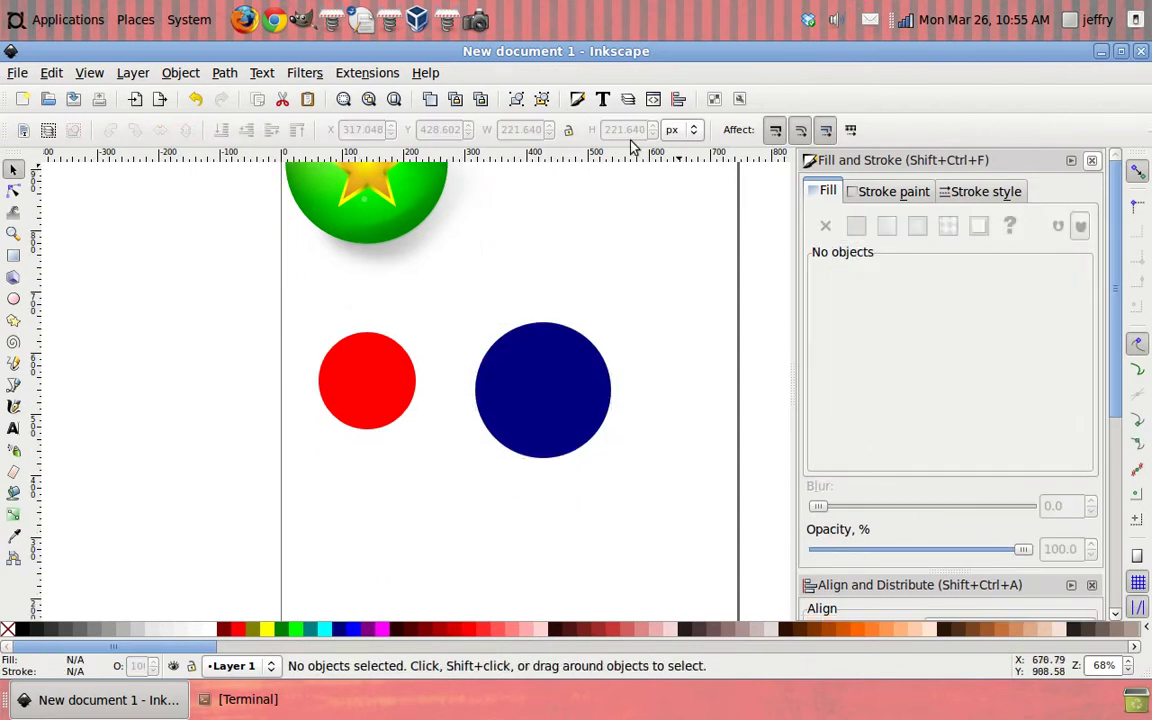
Select the red circle, then the navy circle, and align their left edges relative to the first selected
drag(1116, 298, 1116, 581)
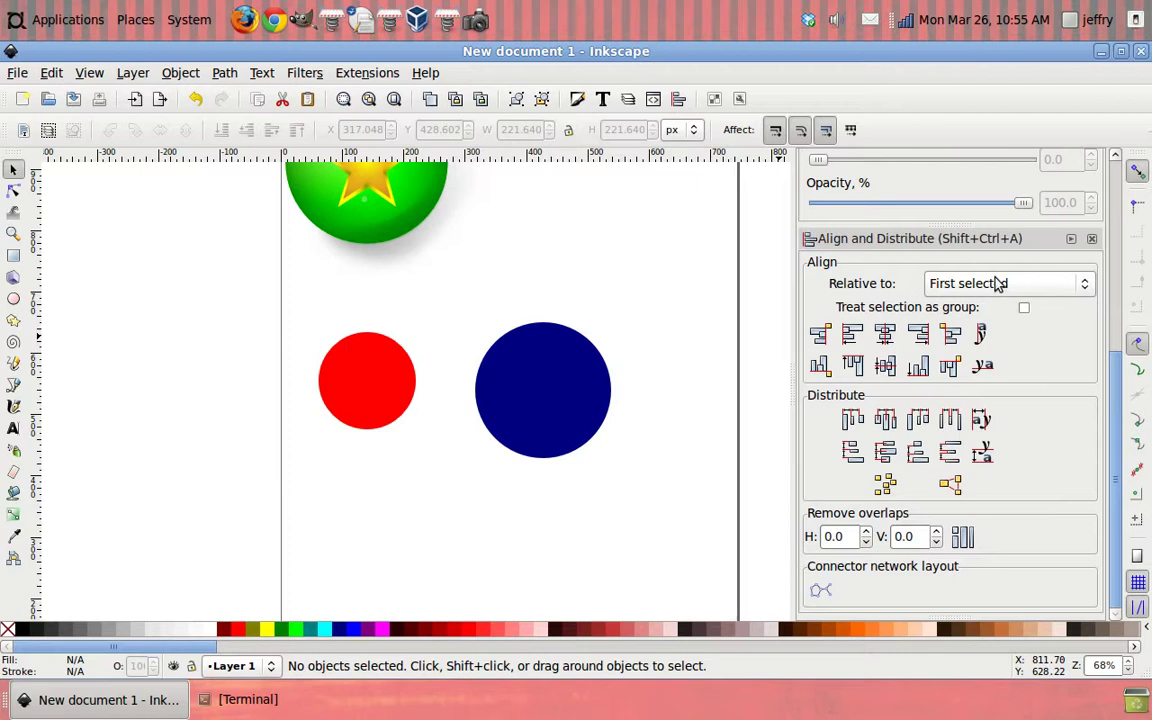
drag(380, 419, 390, 451)
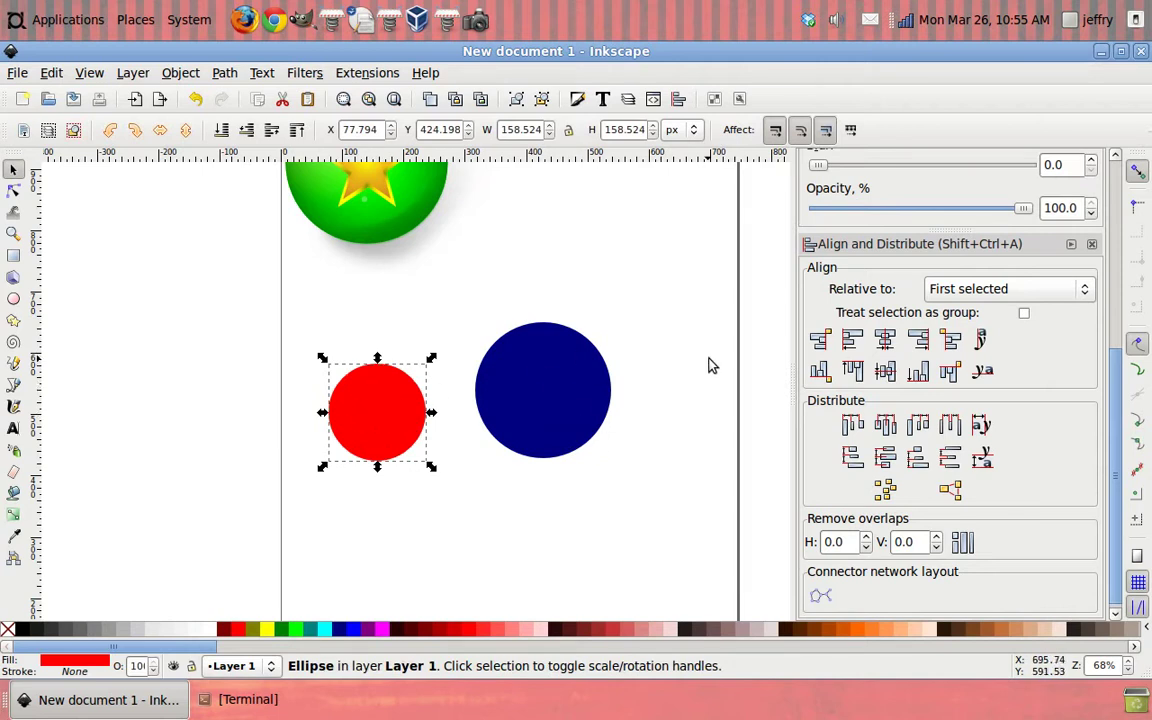
click(413, 486)
click(390, 430)
key(shift)
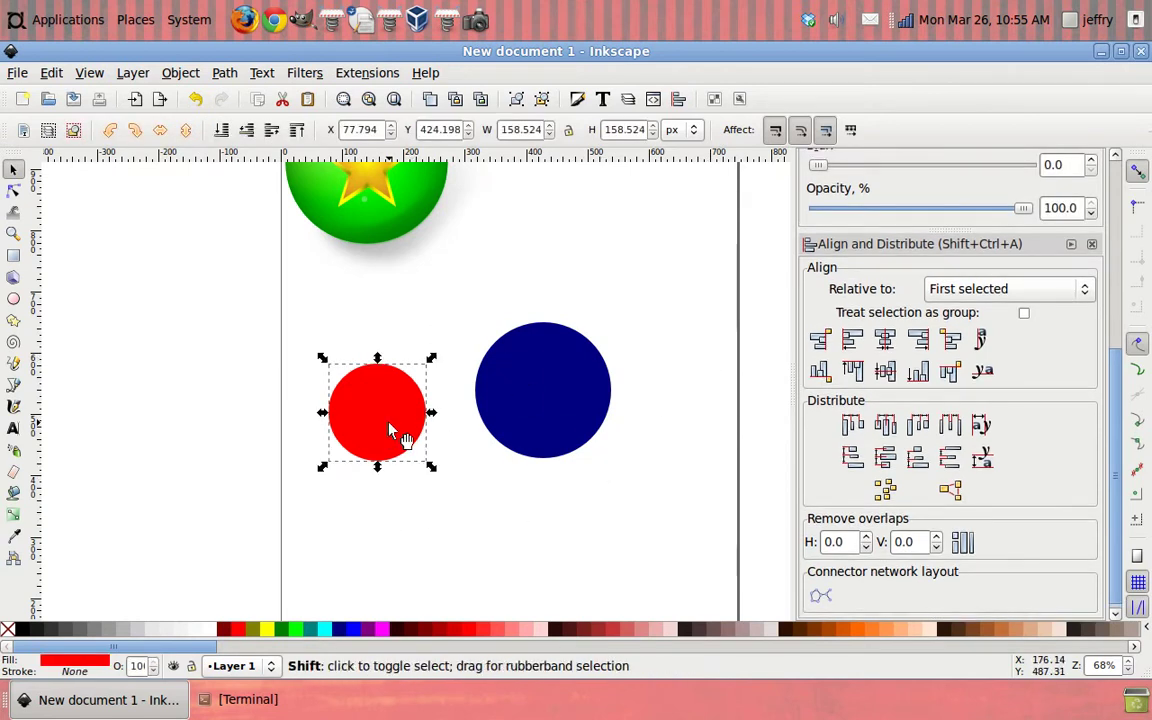
shift+click(532, 401)
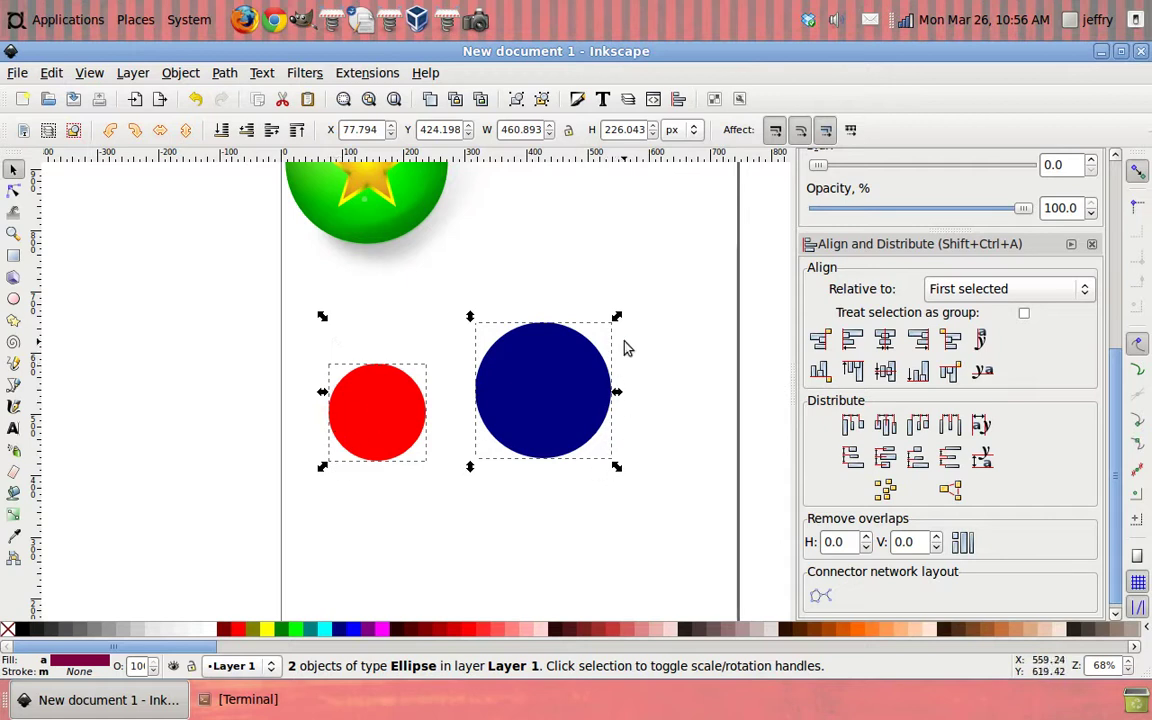
click(818, 340)
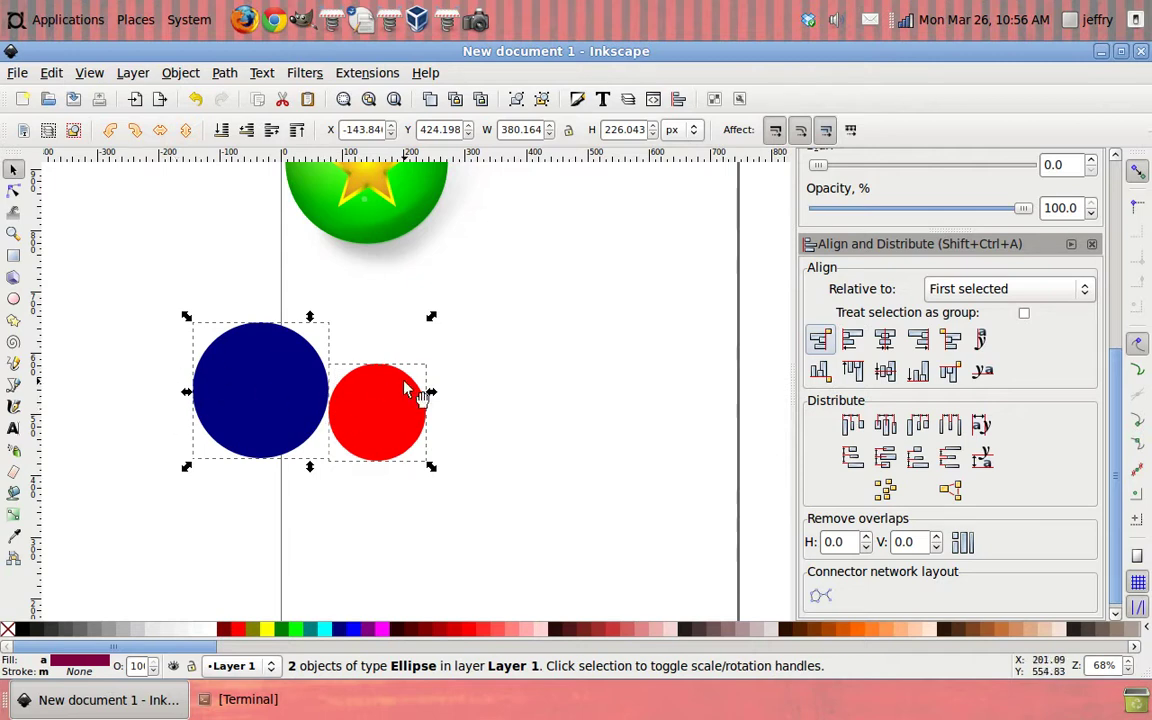
click(852, 340)
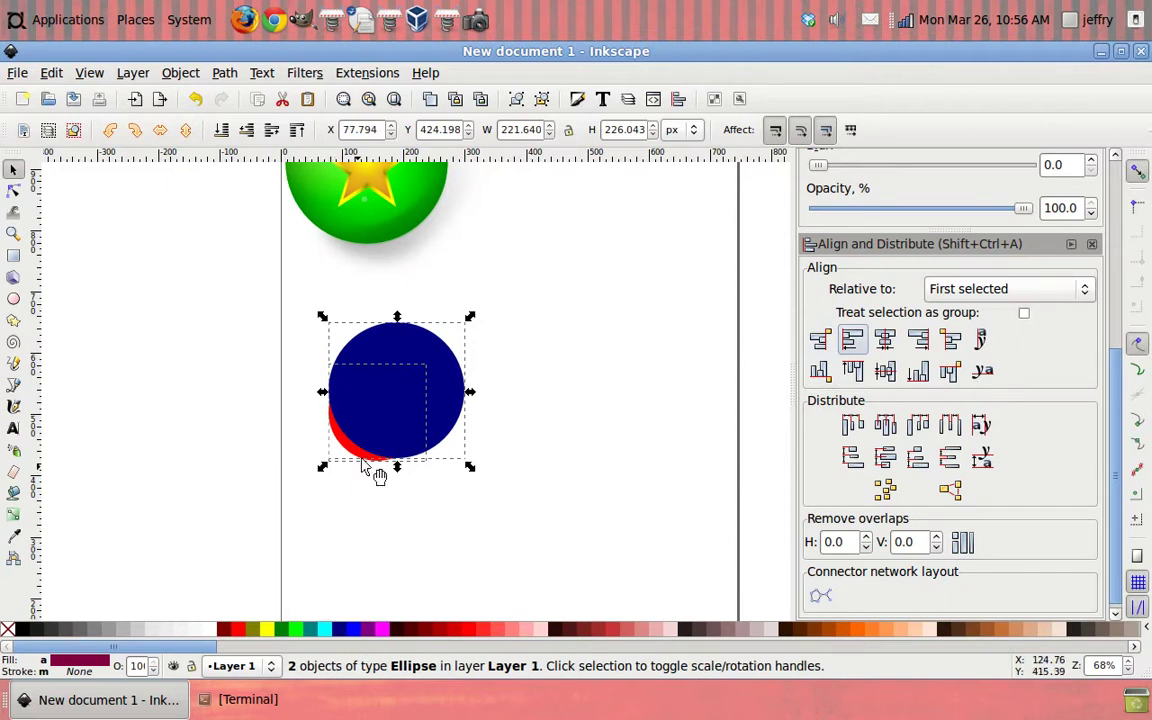
mouse_move(385, 418)
mouse_down()
mouse_move(383, 390)
mouse_move(530, 364)
mouse_up()
Pull the circles apart and select the red circle, then the navy circle
click(581, 447)
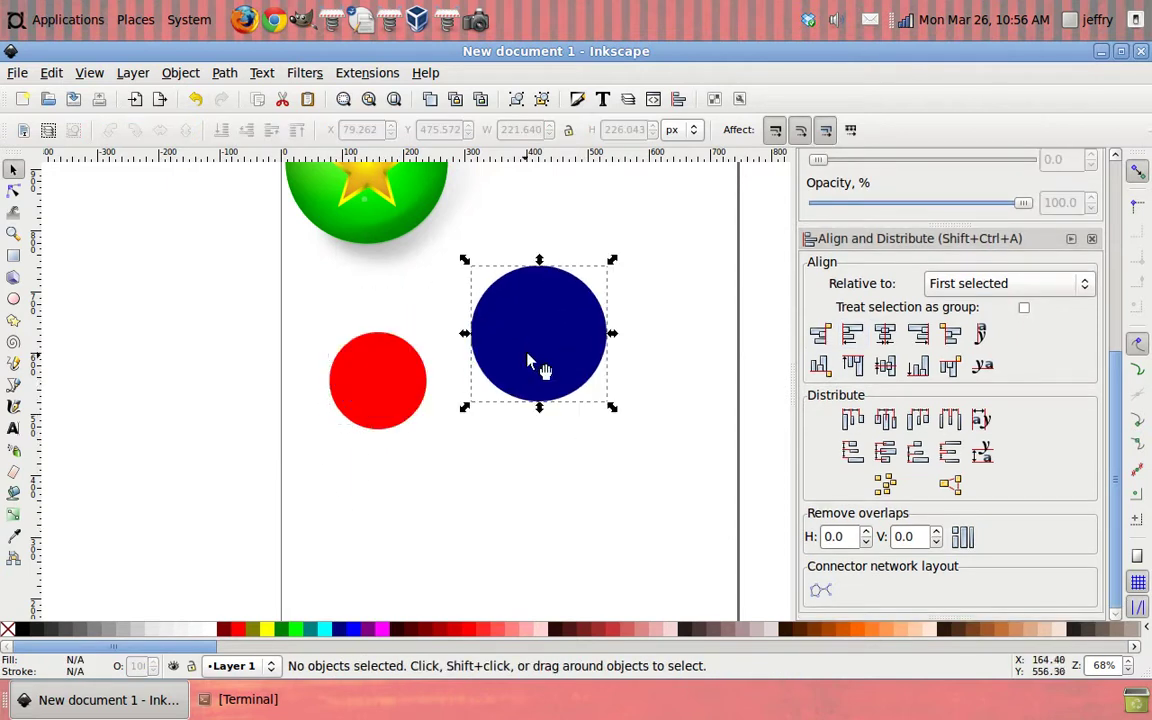
drag(350, 418, 506, 501)
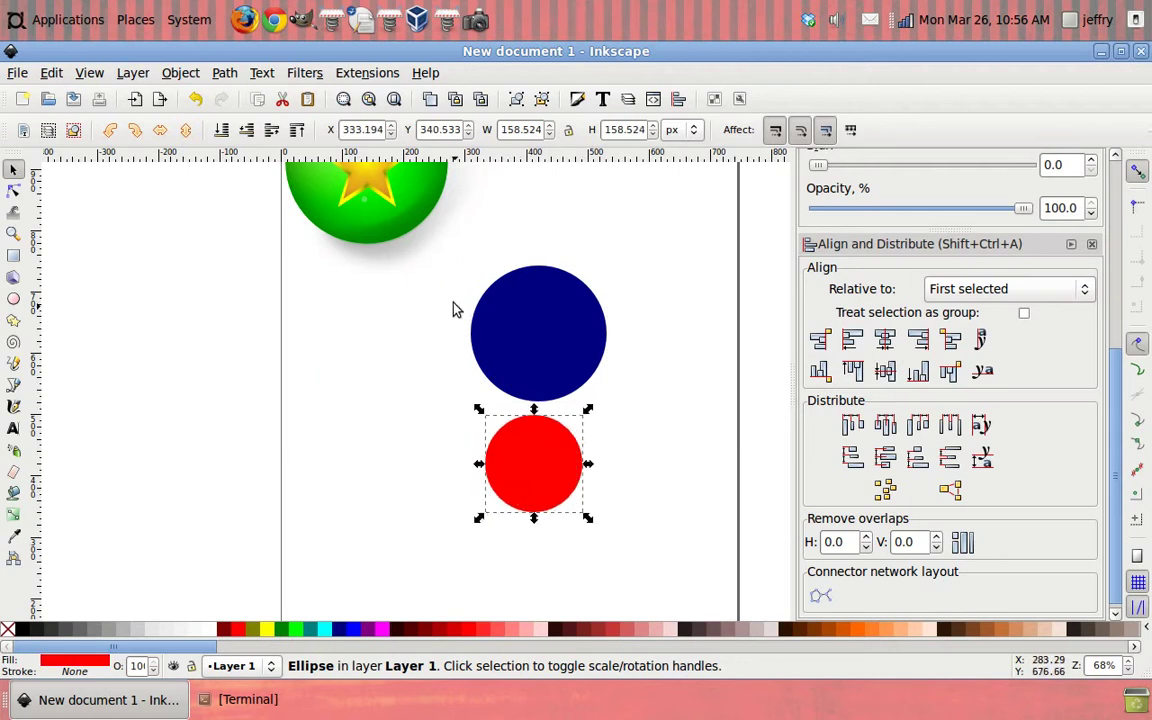
click(597, 271)
drag(655, 263, 677, 488)
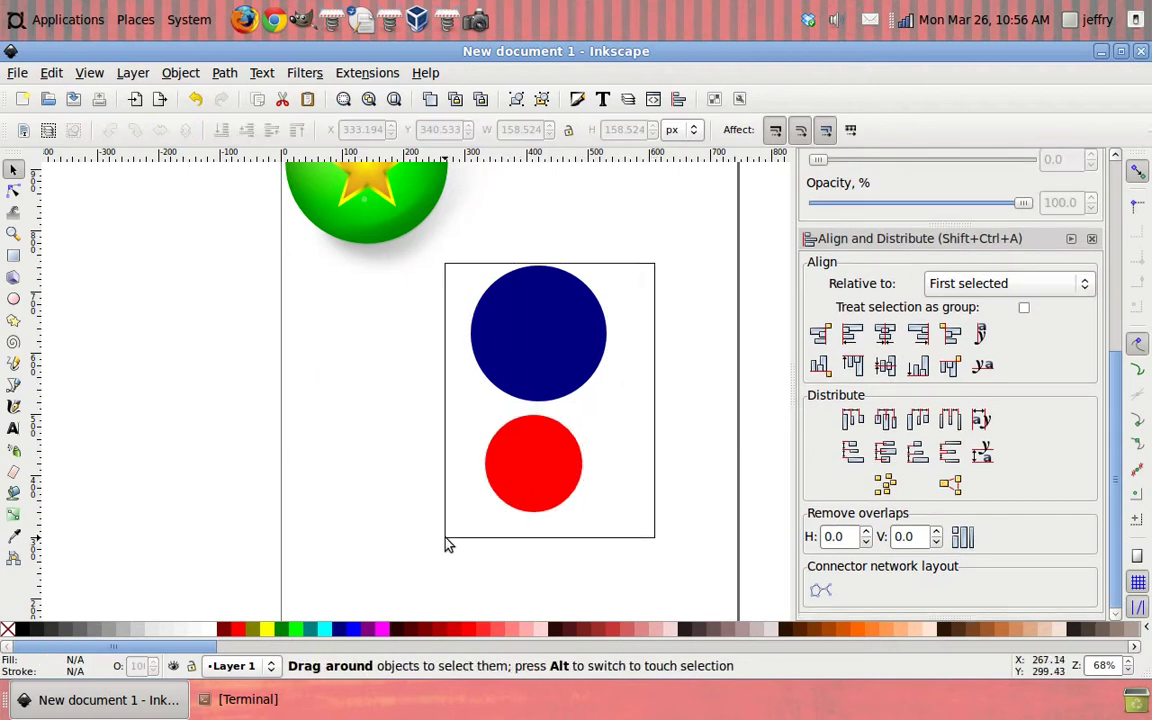
click(553, 492)
shift+click(553, 350)
Try left, centre and right alignments, ending with navy's left edge at red's right edge
click(851, 340)
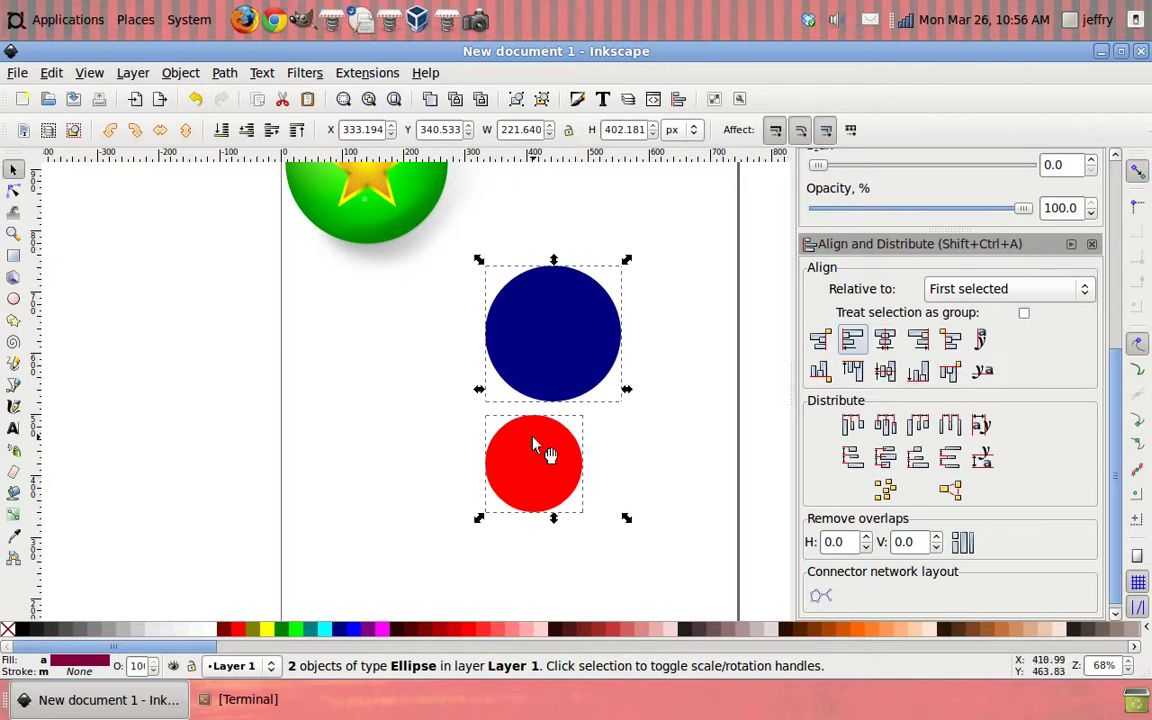
click(885, 340)
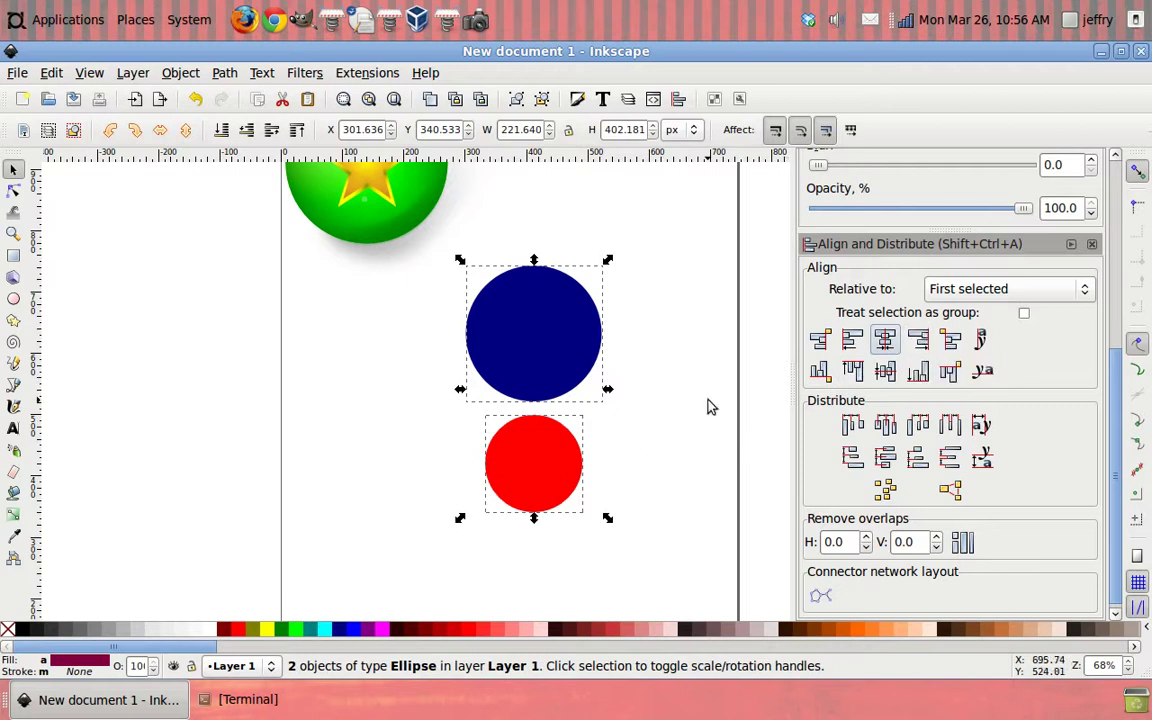
click(918, 340)
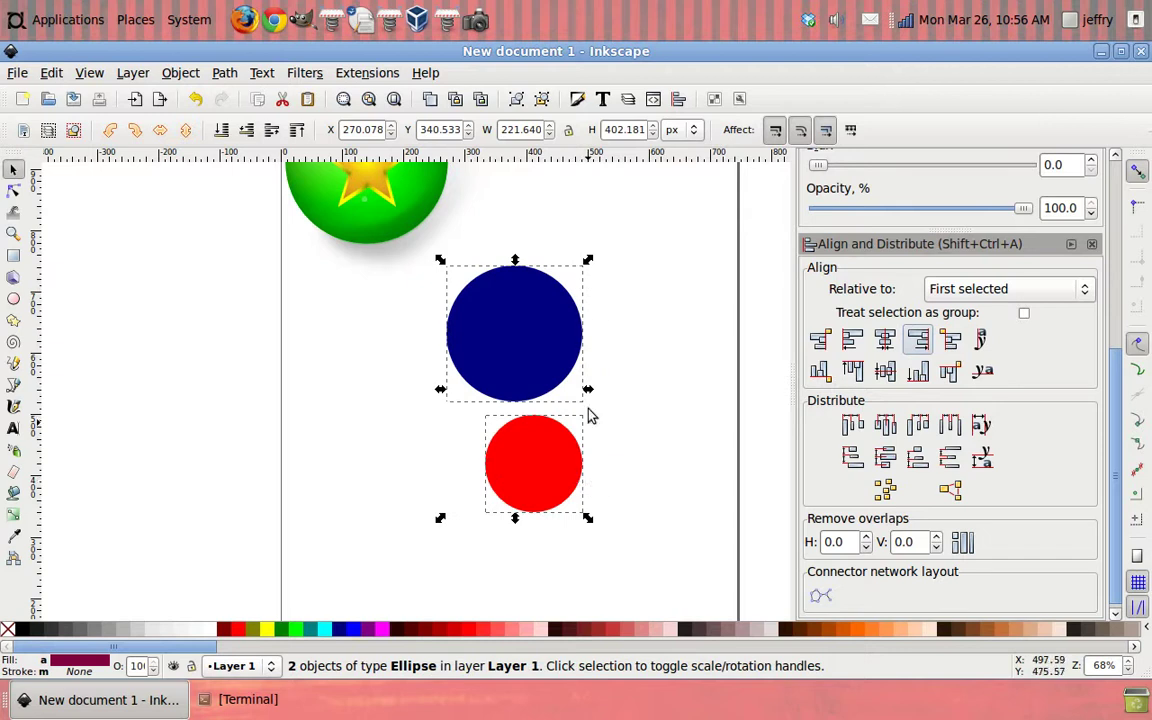
click(948, 342)
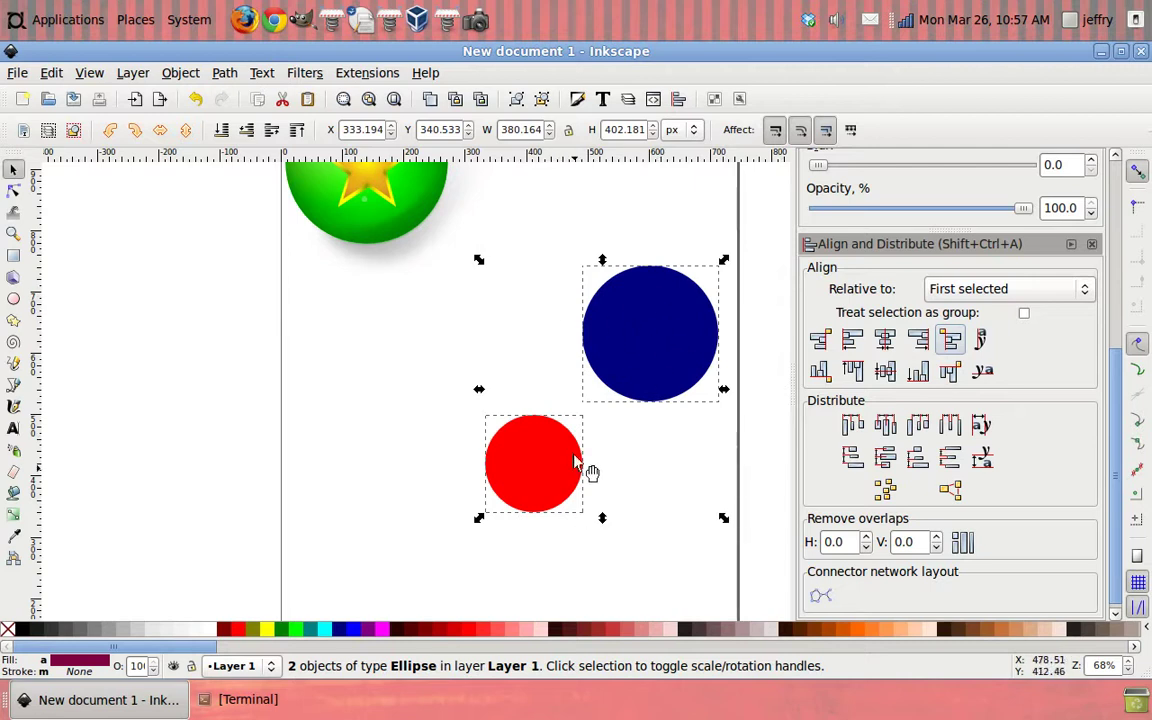
scroll(690, 508, down, 1)
scroll(690, 508, down, 2)
scroll(690, 508, down, 1)
scroll(690, 508, up, 1)
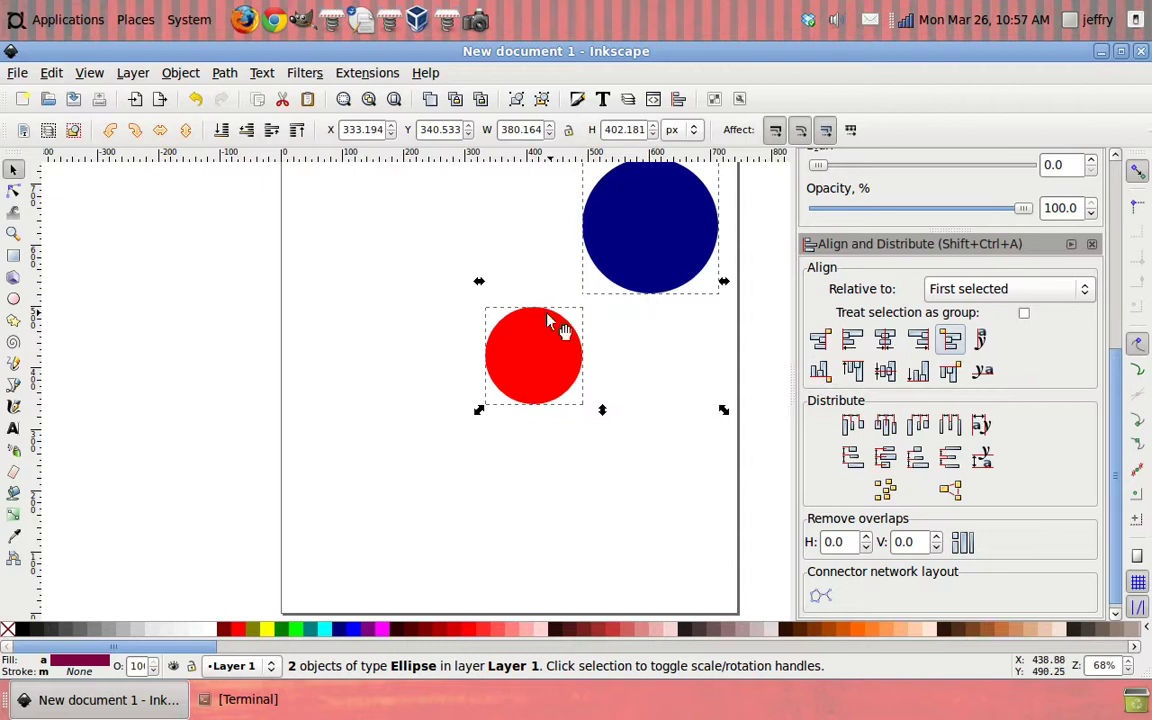
Try bottom-to-top, centring and top alignments, then lower the blue circle behind the red one
click(820, 371)
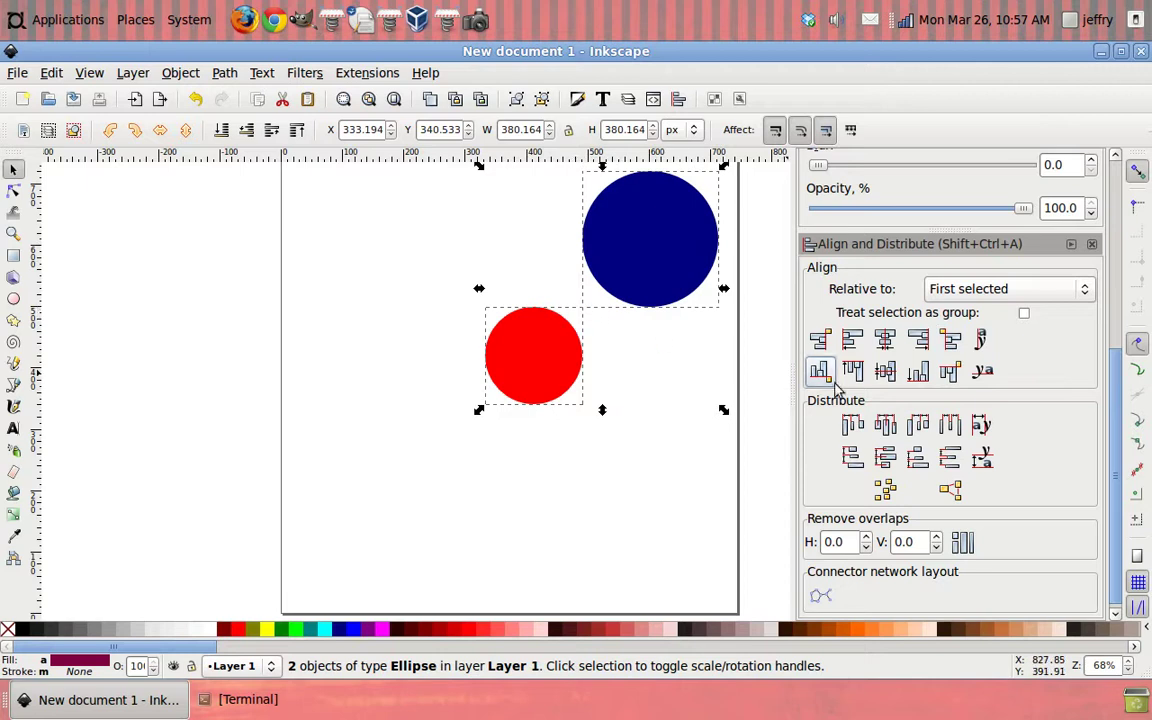
click(885, 341)
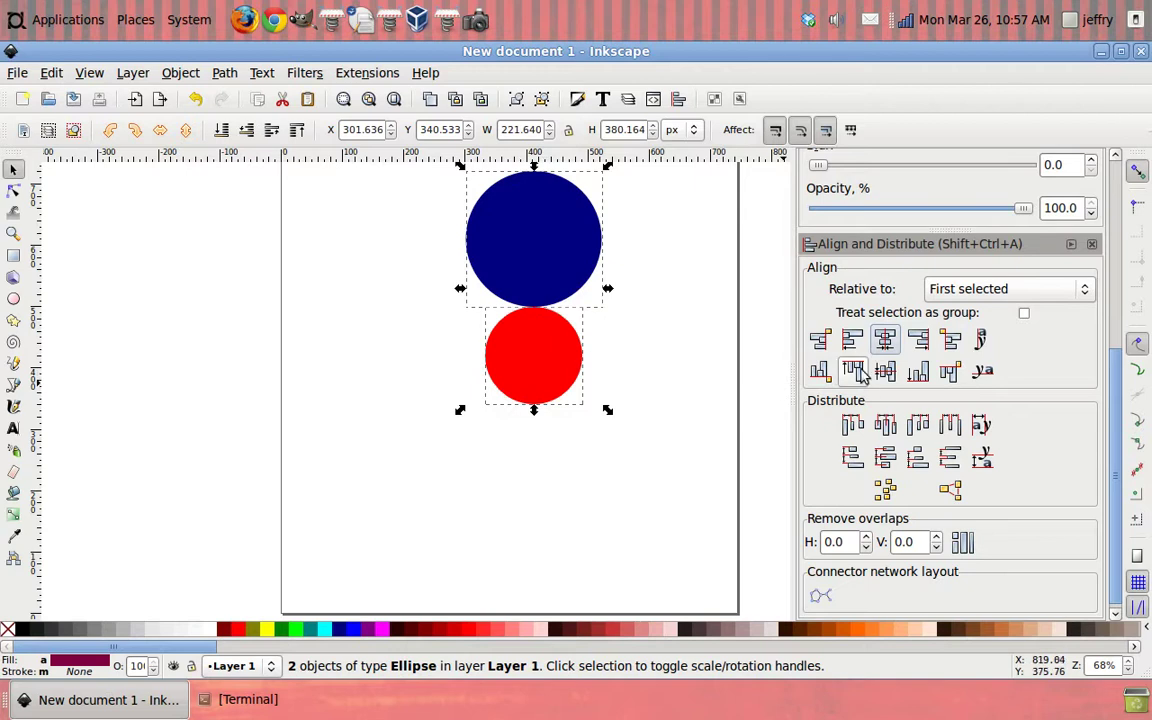
scroll(542, 311, up, 2)
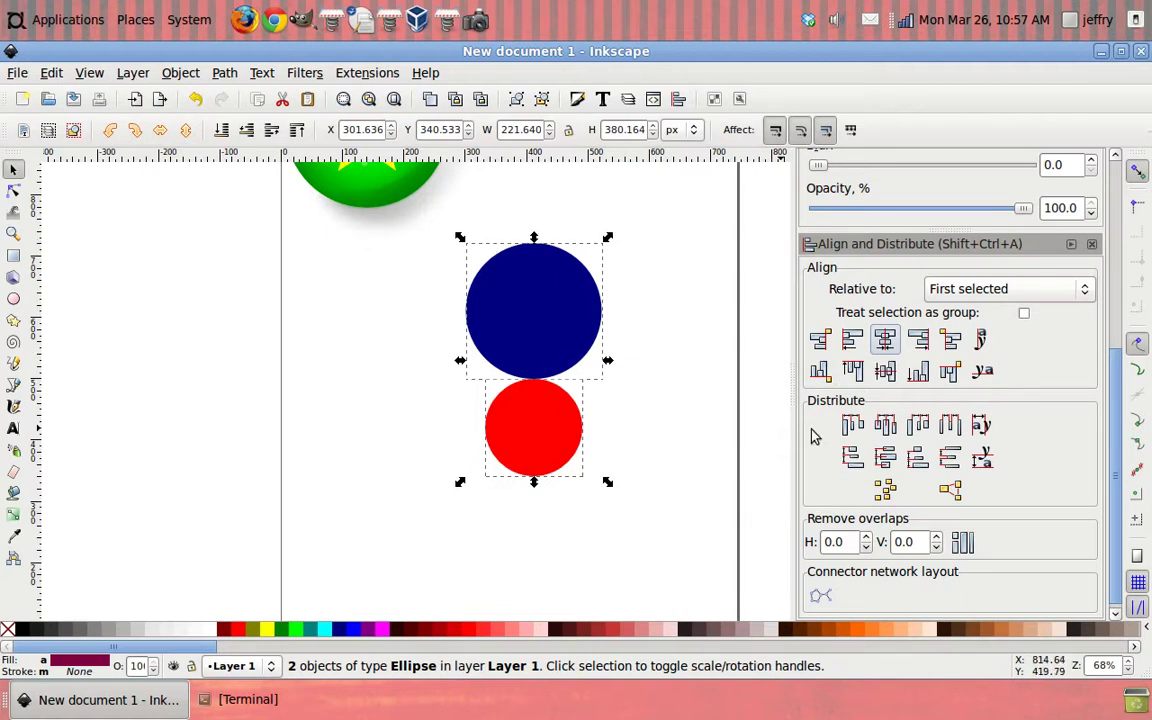
click(853, 373)
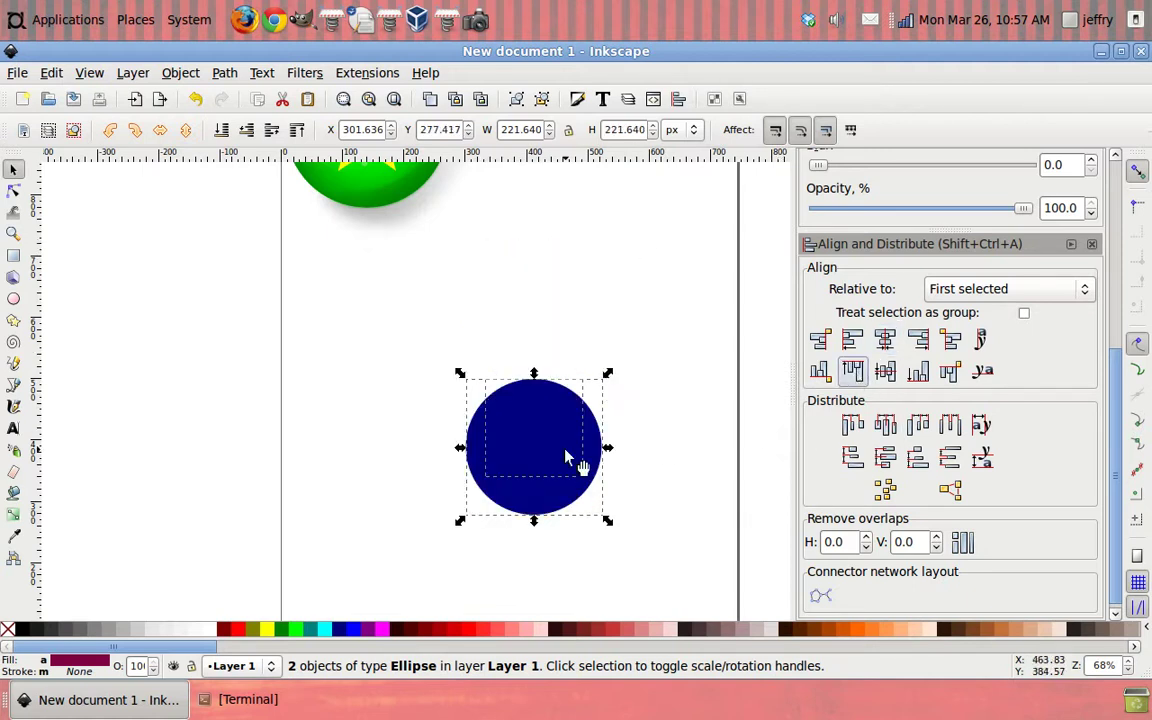
click(697, 434)
click(490, 398)
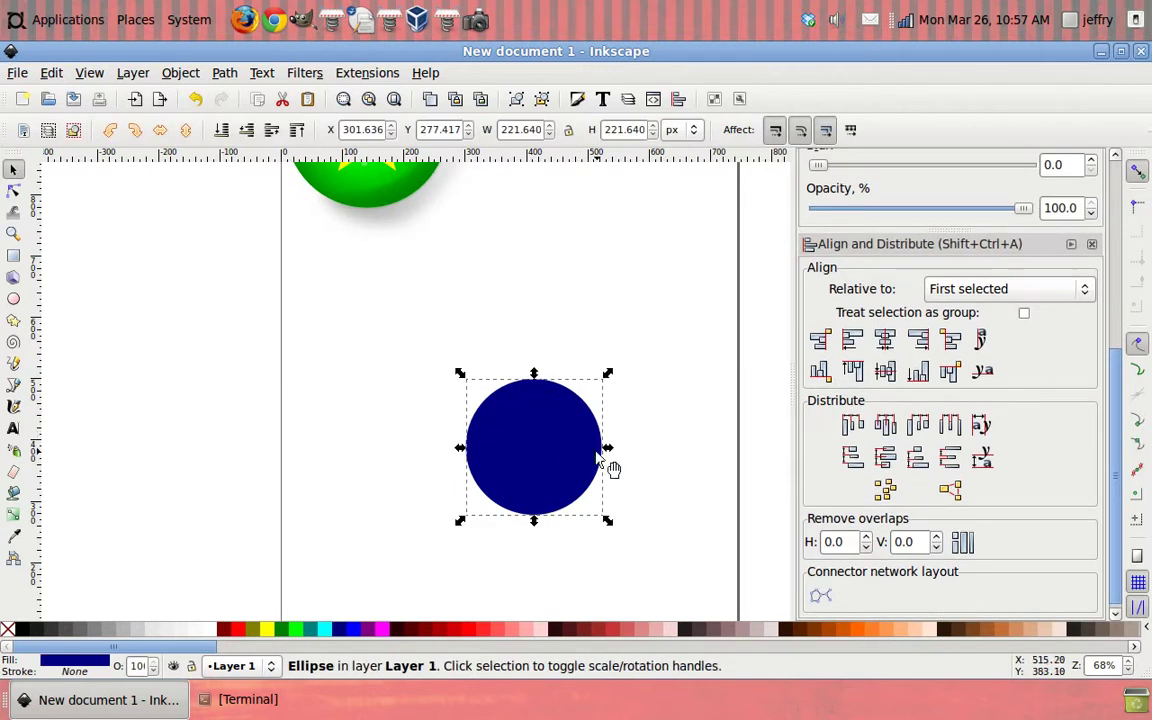
click(226, 131)
click(407, 380)
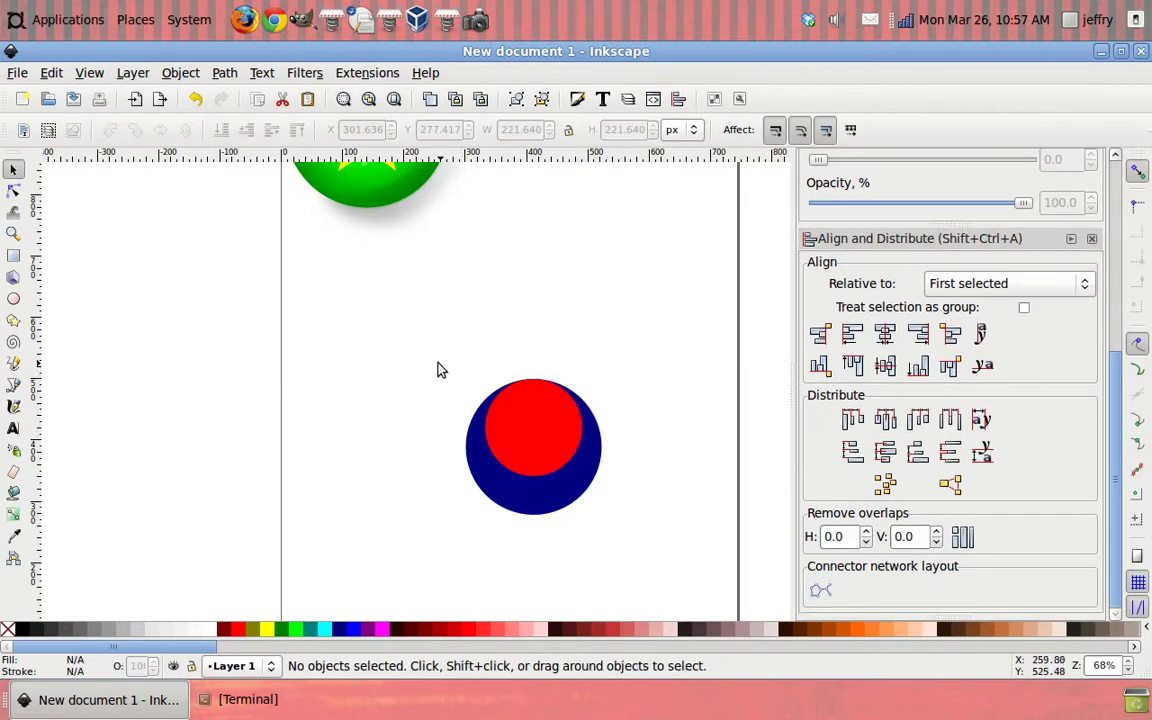
With red then blue selected, try vertical centring, bottom-edge alignment and placing blue below red
click(548, 455)
shift+click(545, 497)
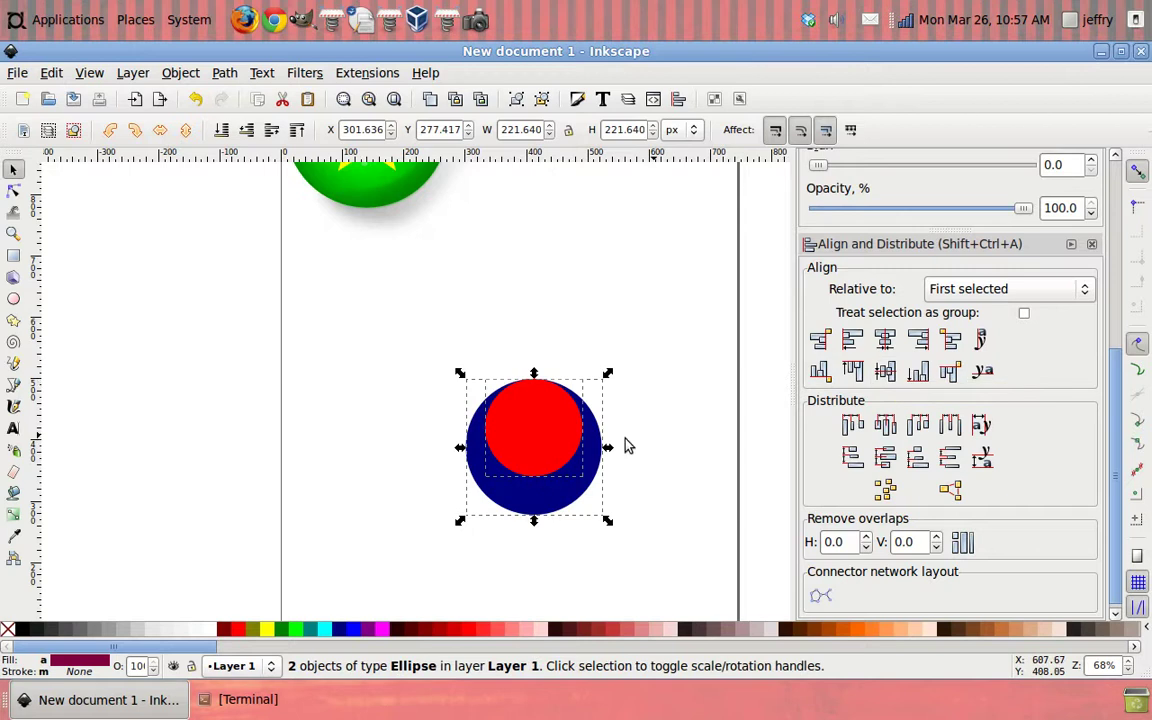
click(886, 372)
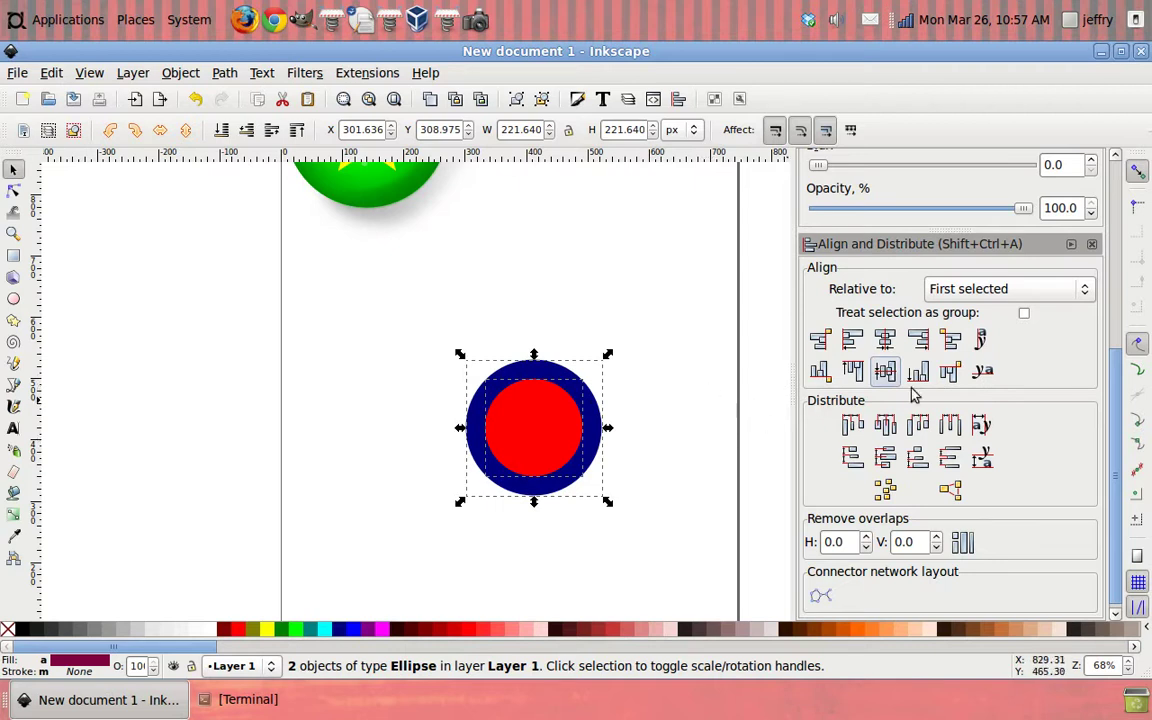
click(690, 425)
click(558, 452)
shift+click(558, 483)
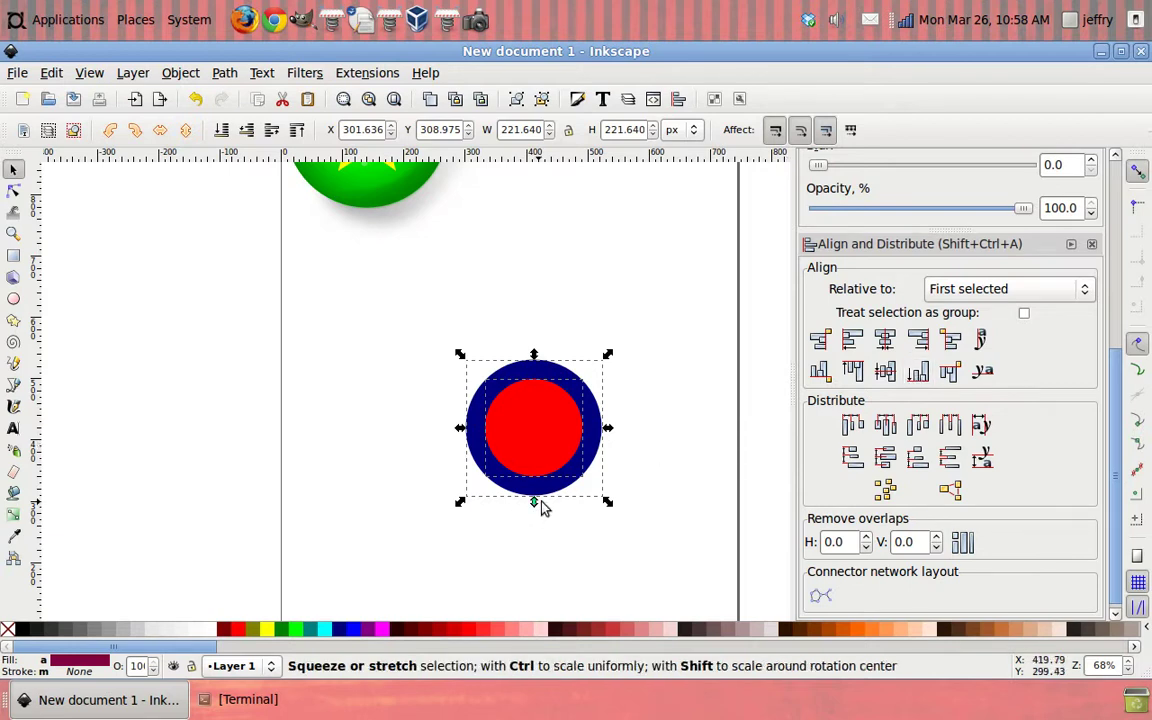
click(918, 374)
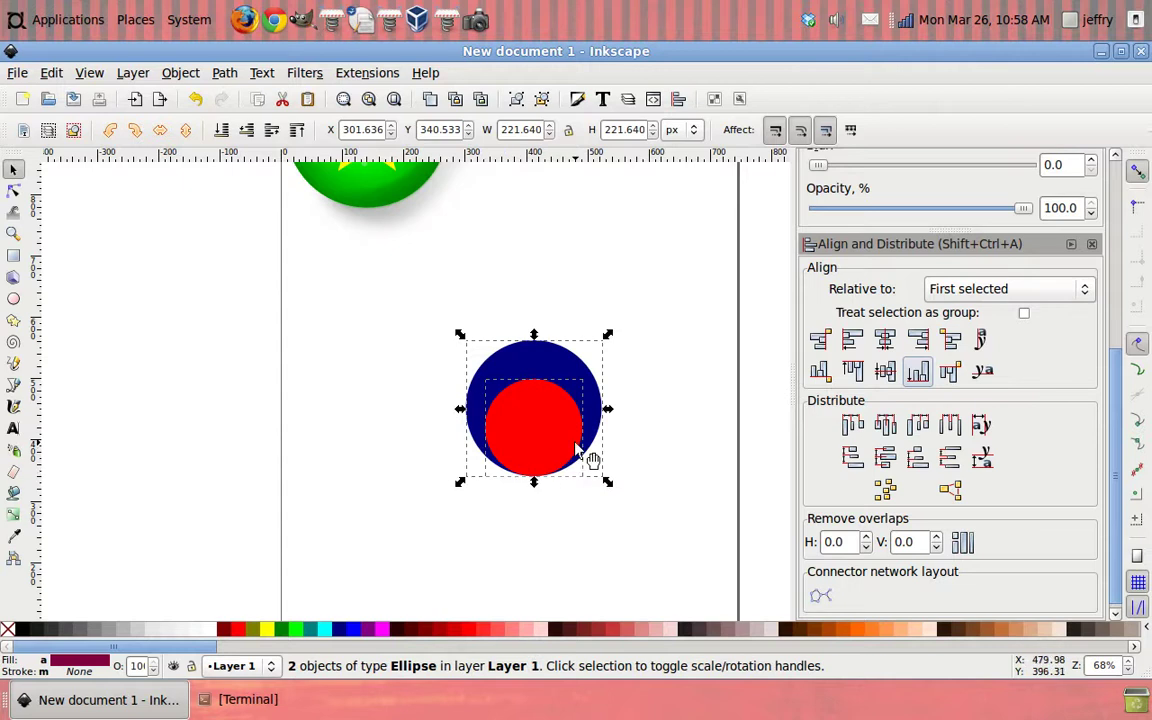
click(948, 374)
scroll(490, 508, down, 2)
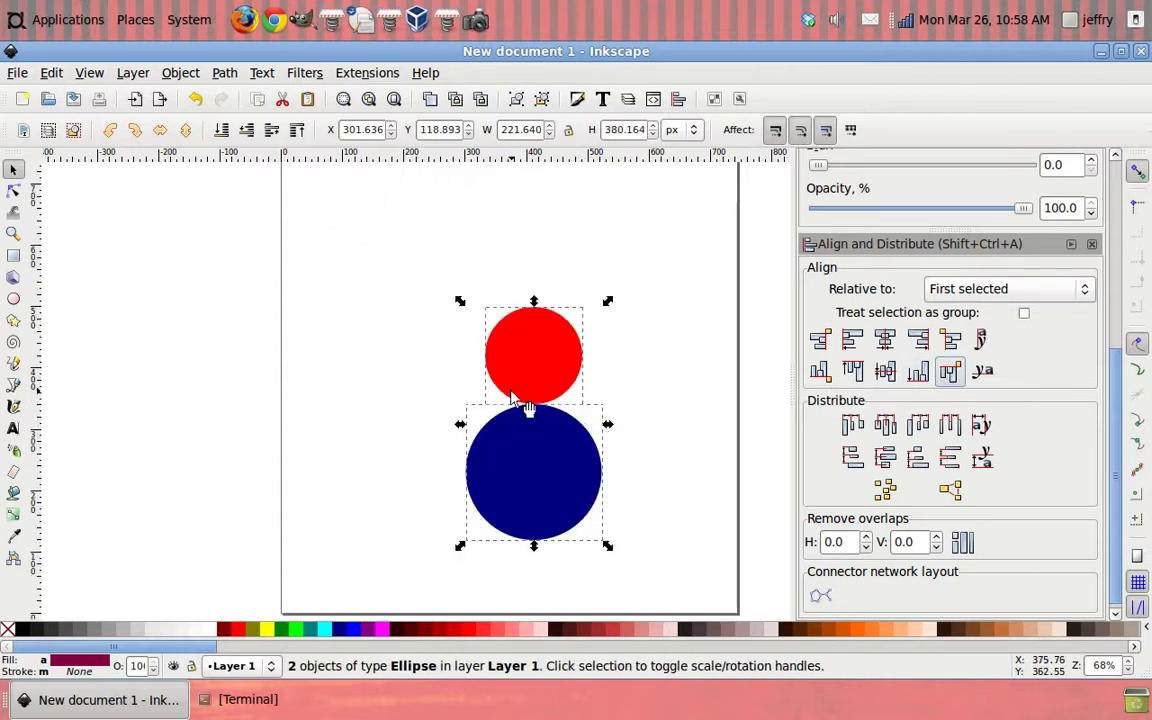
scroll(712, 400, down, 1)
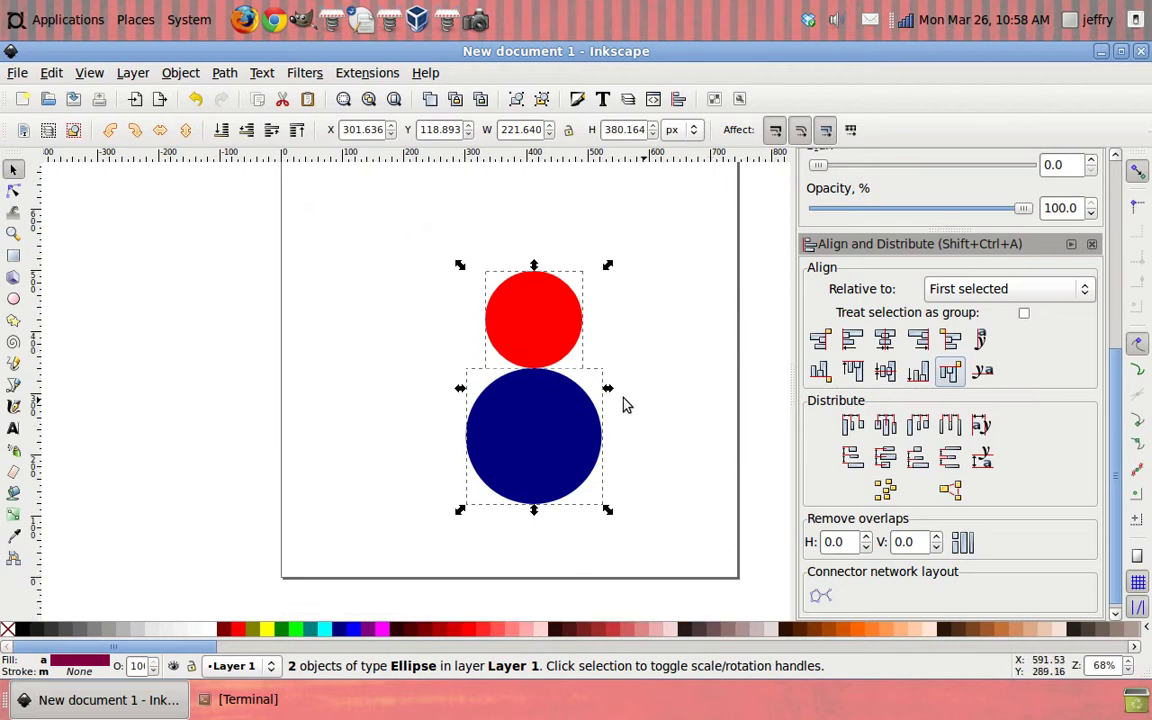
Separate the circles, moving red away to the right and blue up and left
click(707, 429)
scroll(707, 429, up, 2)
scroll(570, 448, up, 2)
scroll(578, 446, down, 2)
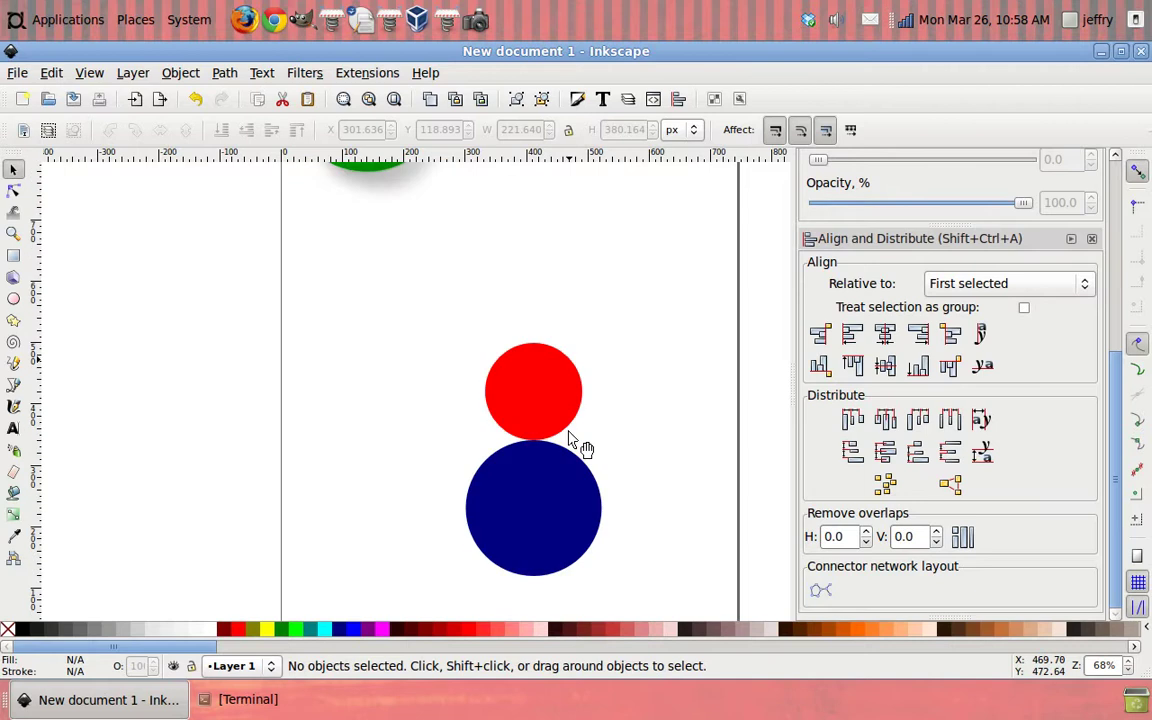
drag(675, 418, 723, 393)
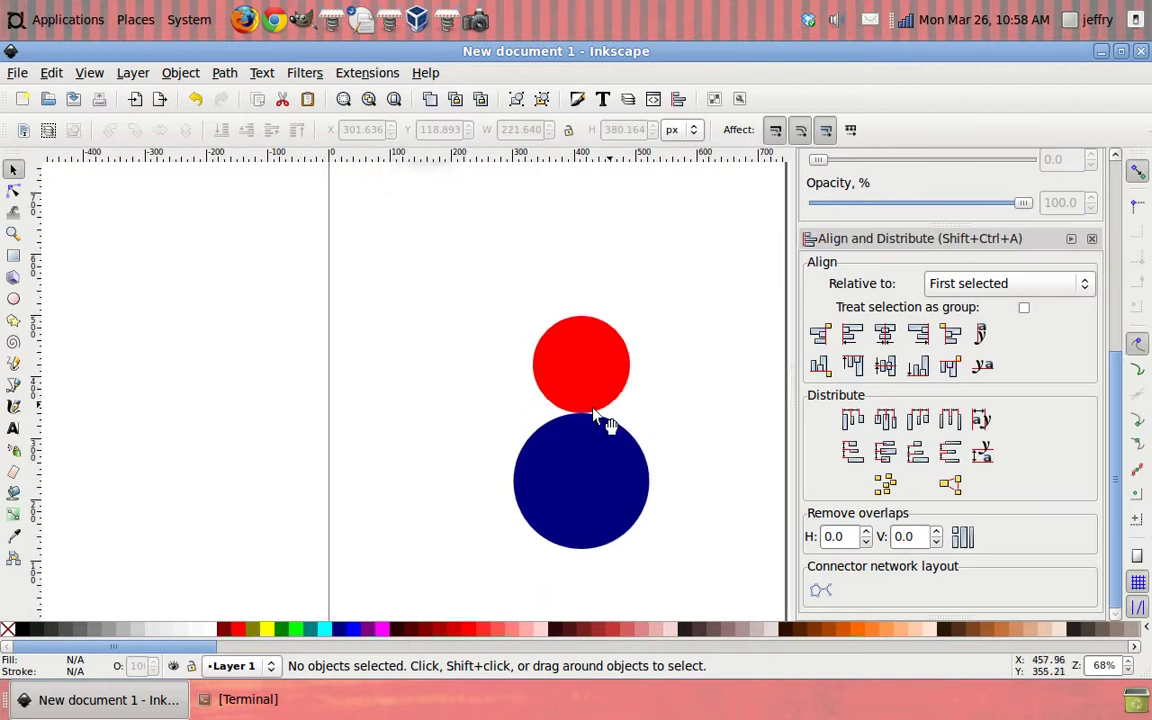
drag(605, 390, 754, 402)
drag(586, 456, 536, 302)
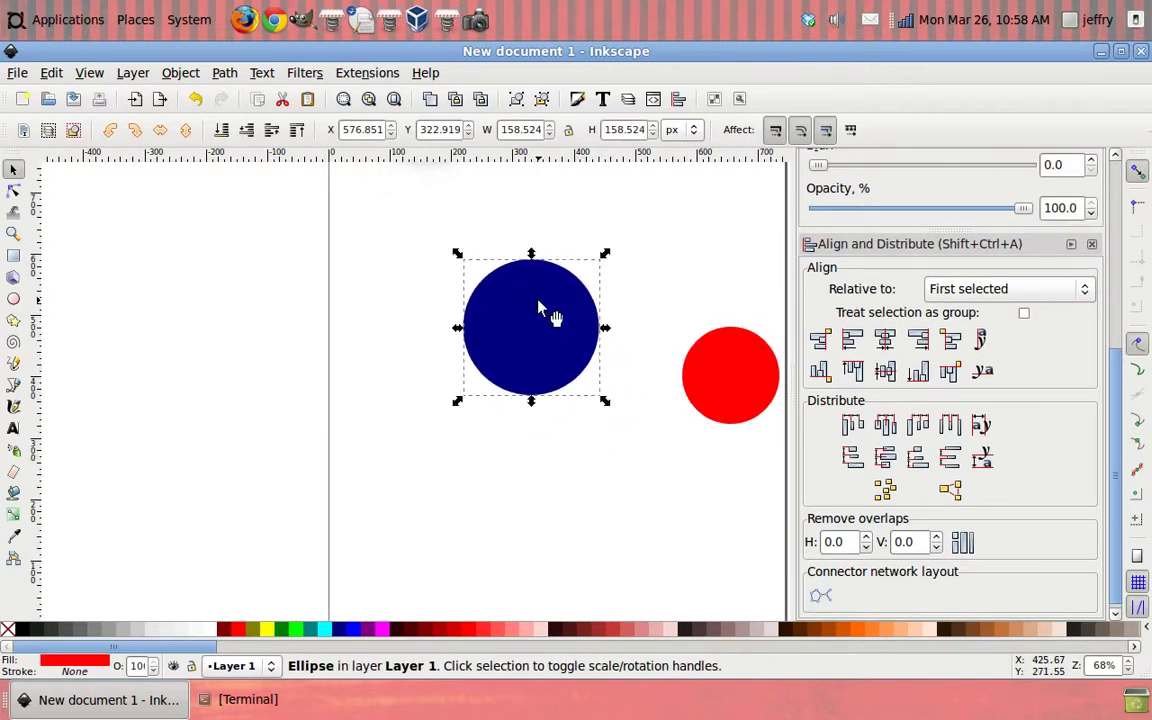
click(665, 300)
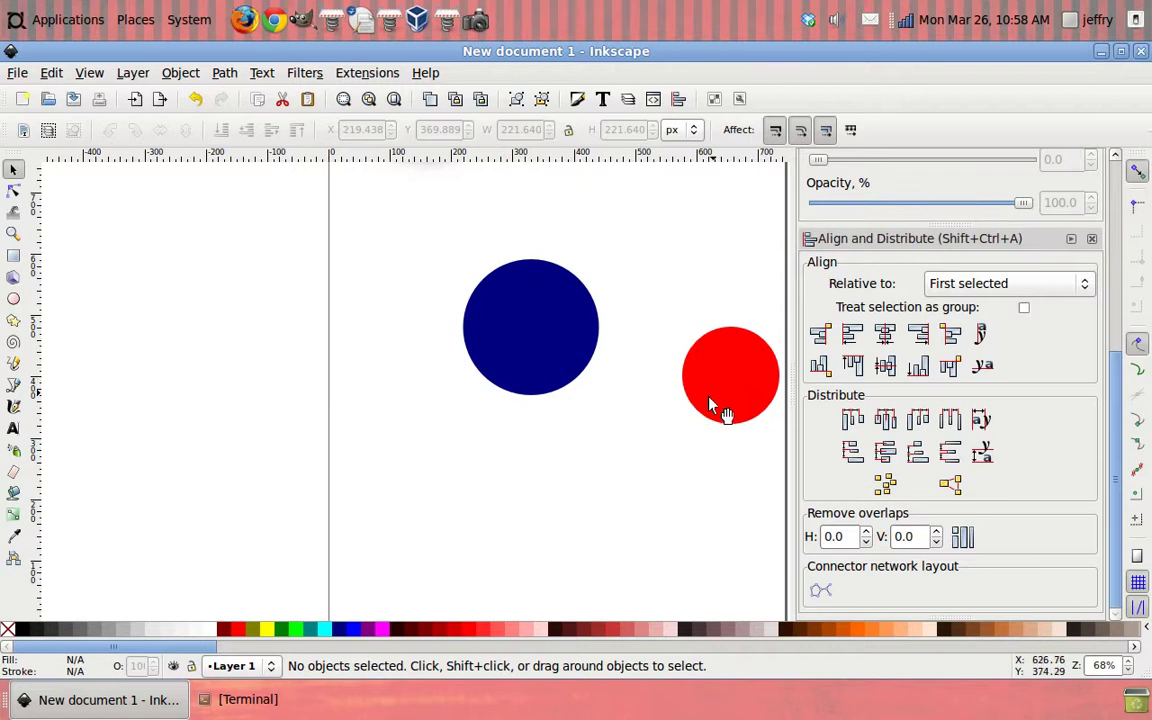
Drag the red circle so it overlaps the blue circle's bottom edge, then select both
mouse_move(714, 392)
mouse_down()
mouse_move(521, 366)
mouse_move(527, 359)
mouse_up()
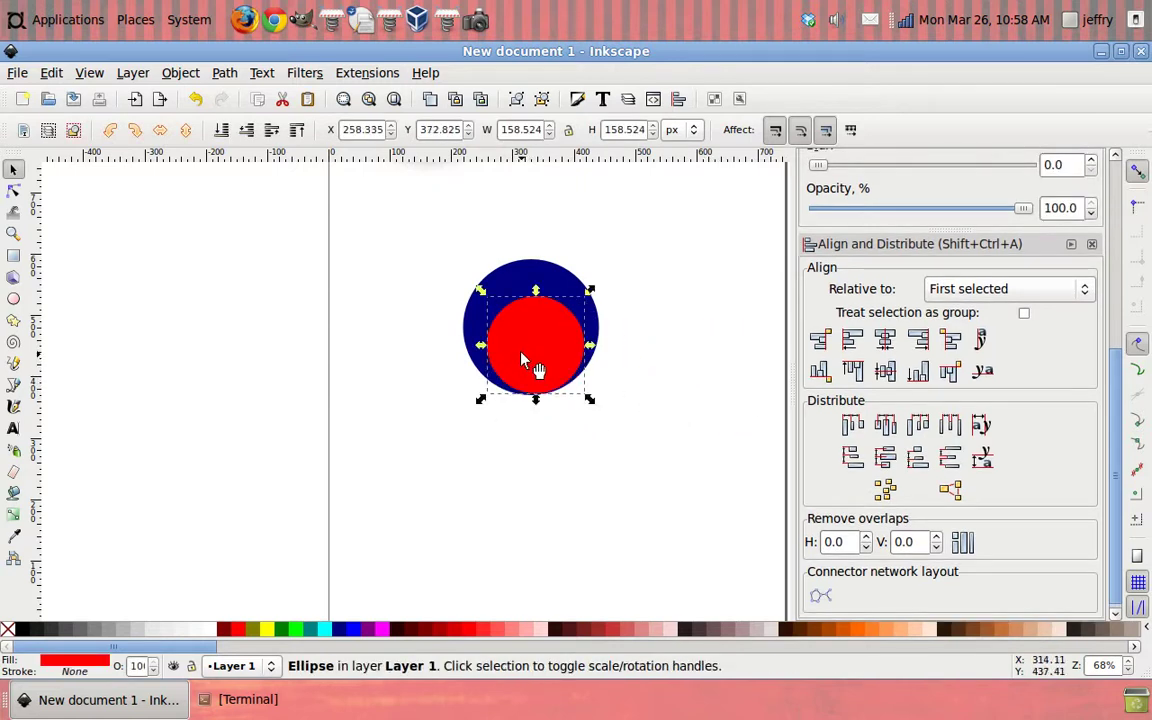
key(Escape)
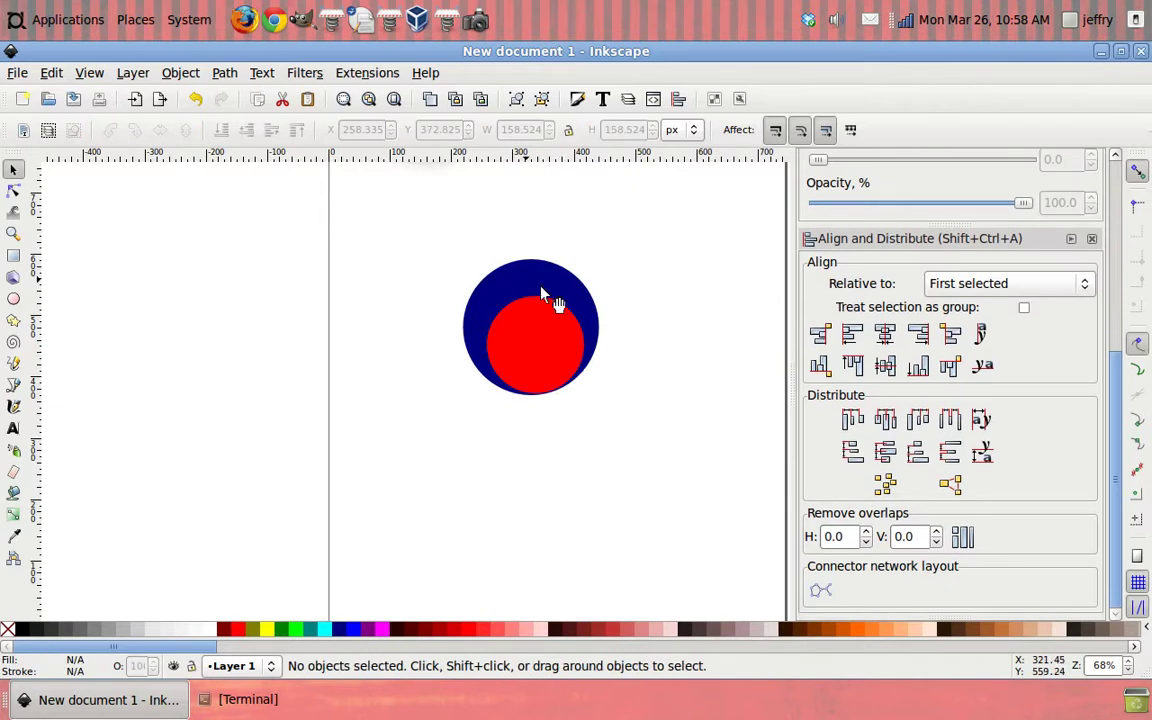
click(545, 358)
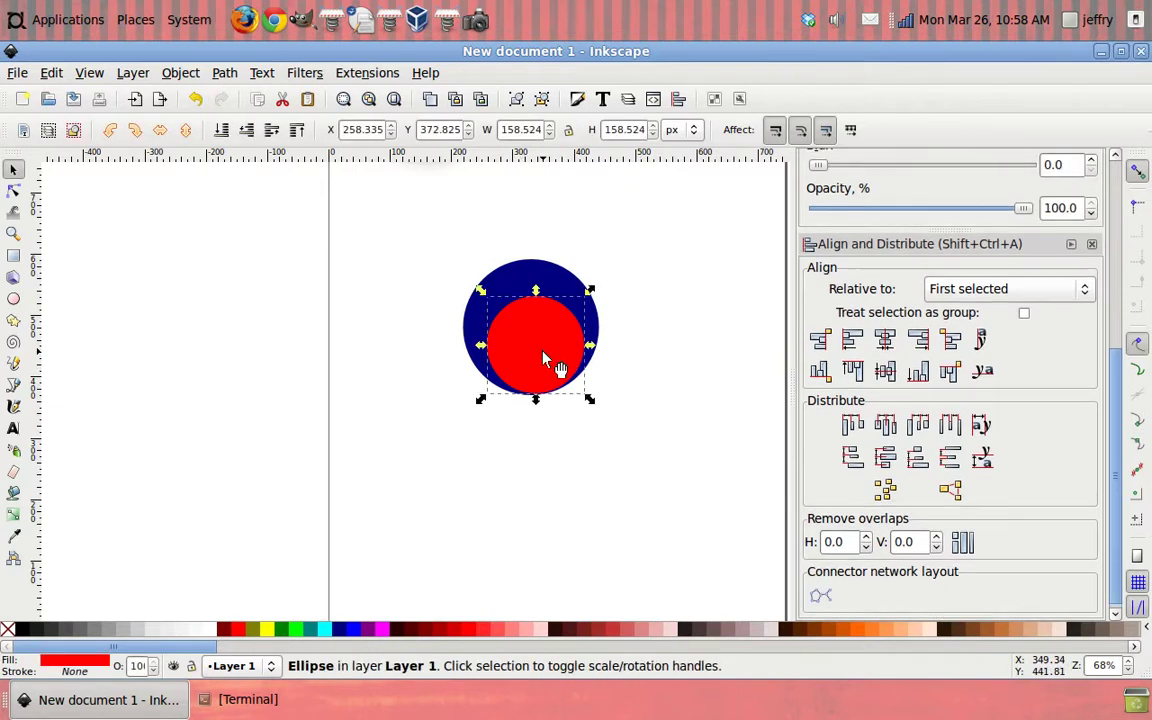
key(Escape)
click(557, 287)
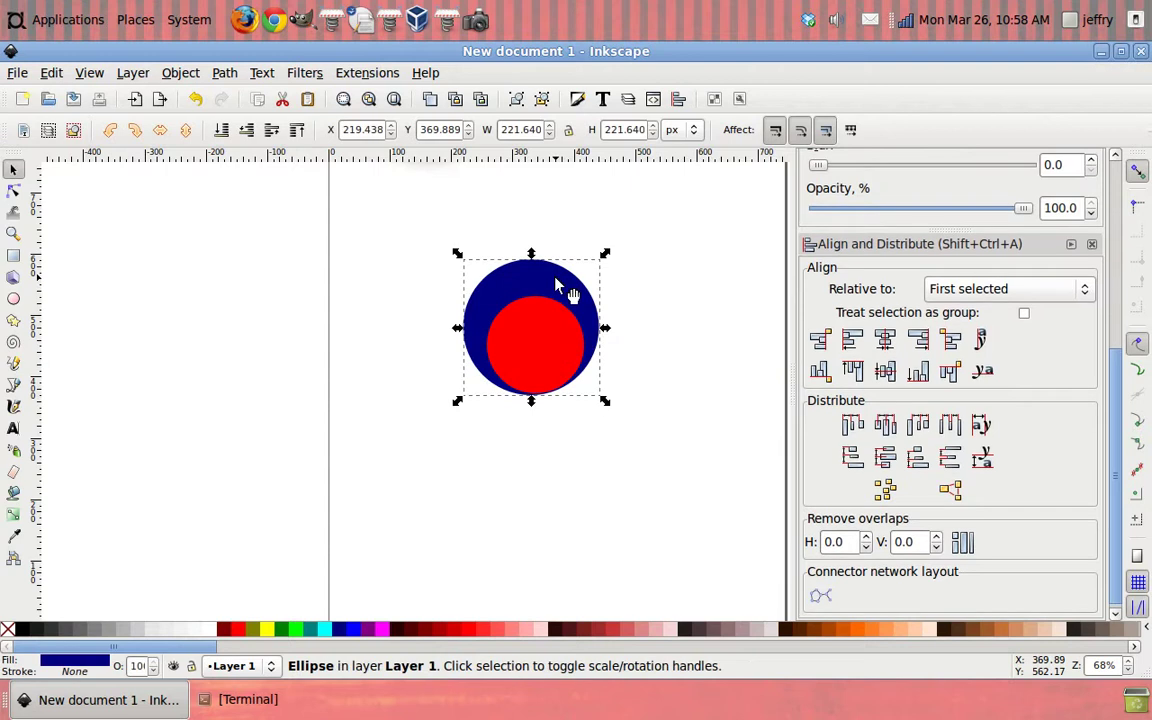
key(Escape)
drag(528, 330, 532, 422)
key(Escape)
click(545, 418)
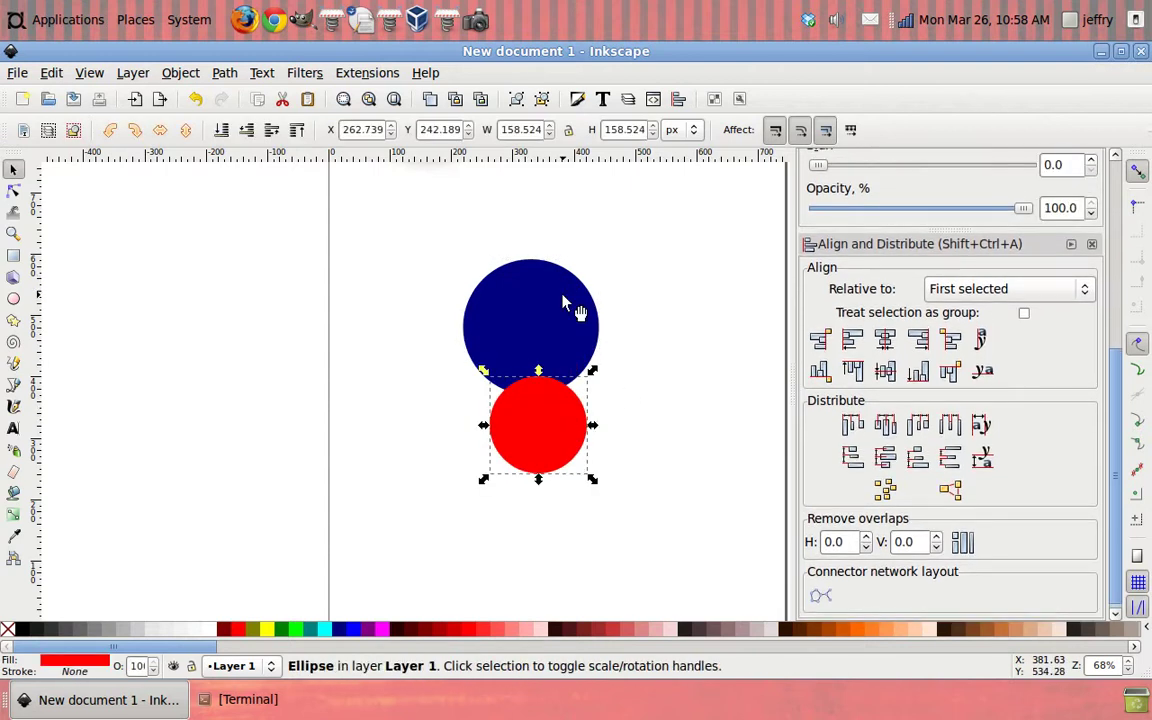
shift+click(567, 300)
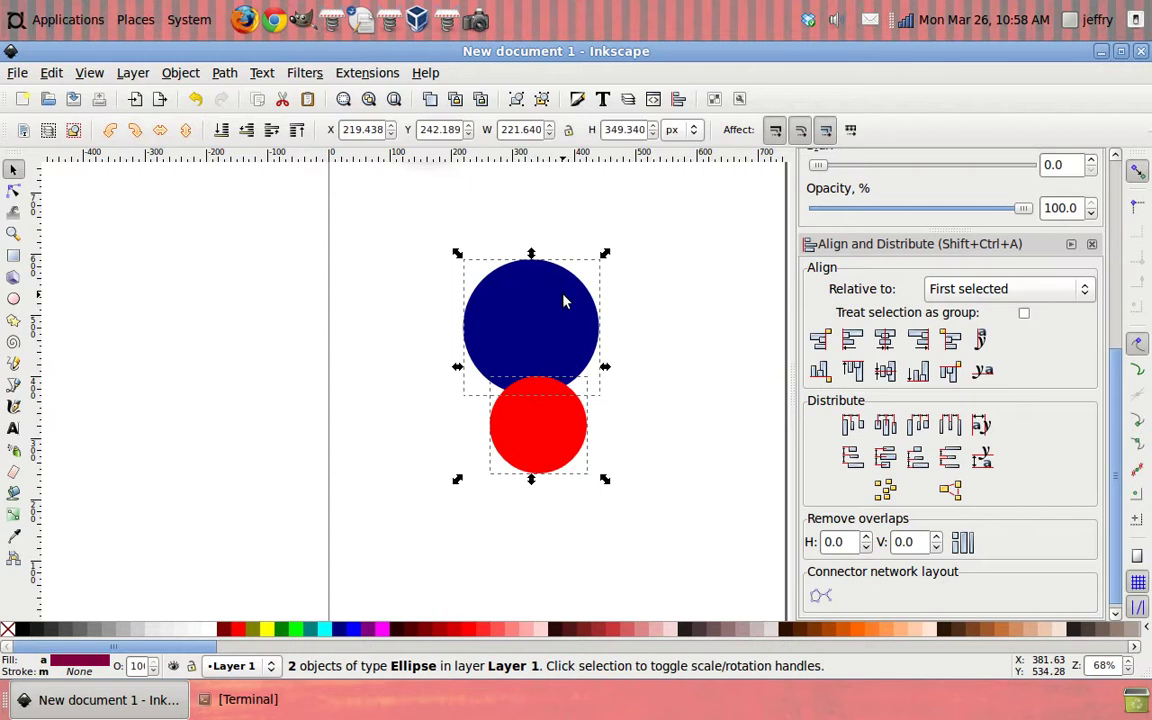
Merge the two circles with Path > Union, then undo back to two separate circles
click(224, 76)
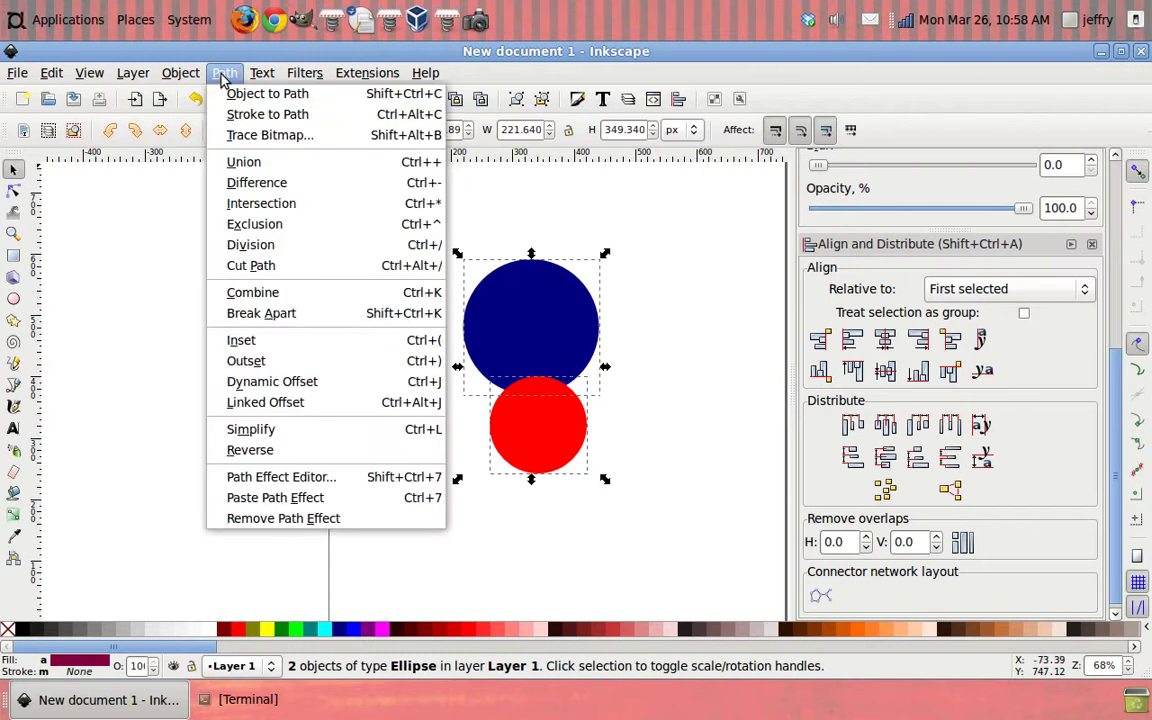
click(250, 166)
click(650, 404)
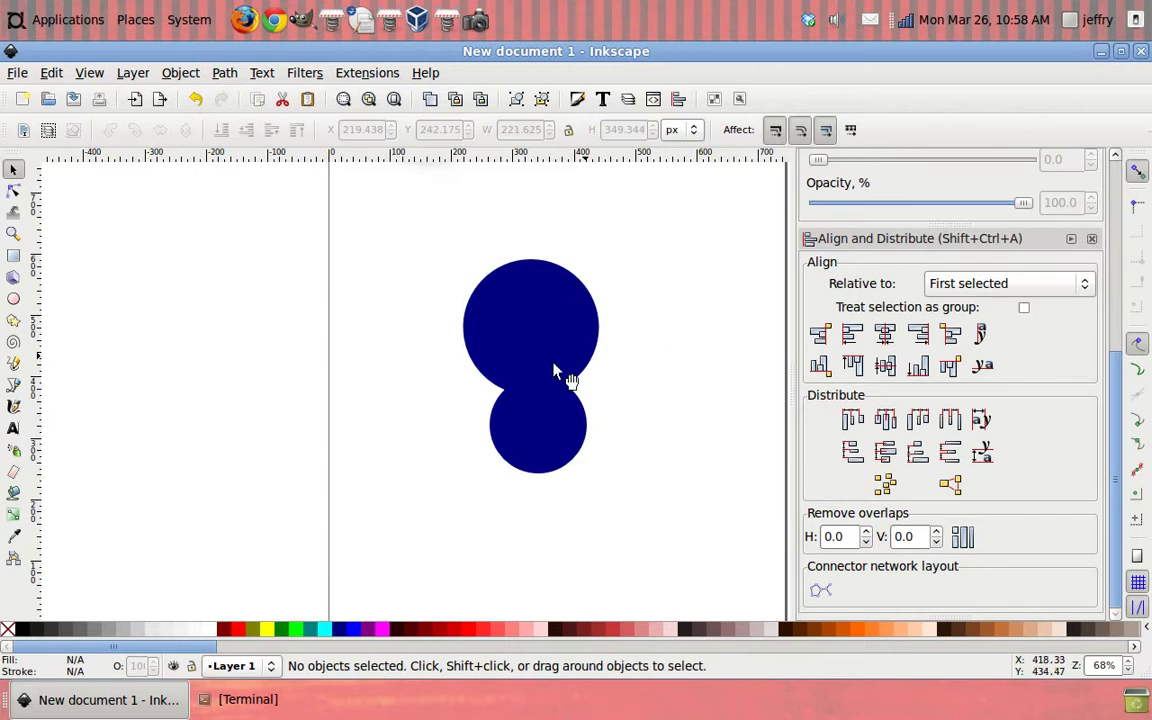
drag(528, 317, 530, 345)
key(ctrl+z)
key(ctrl+shift+z)
key(ctrl+z)
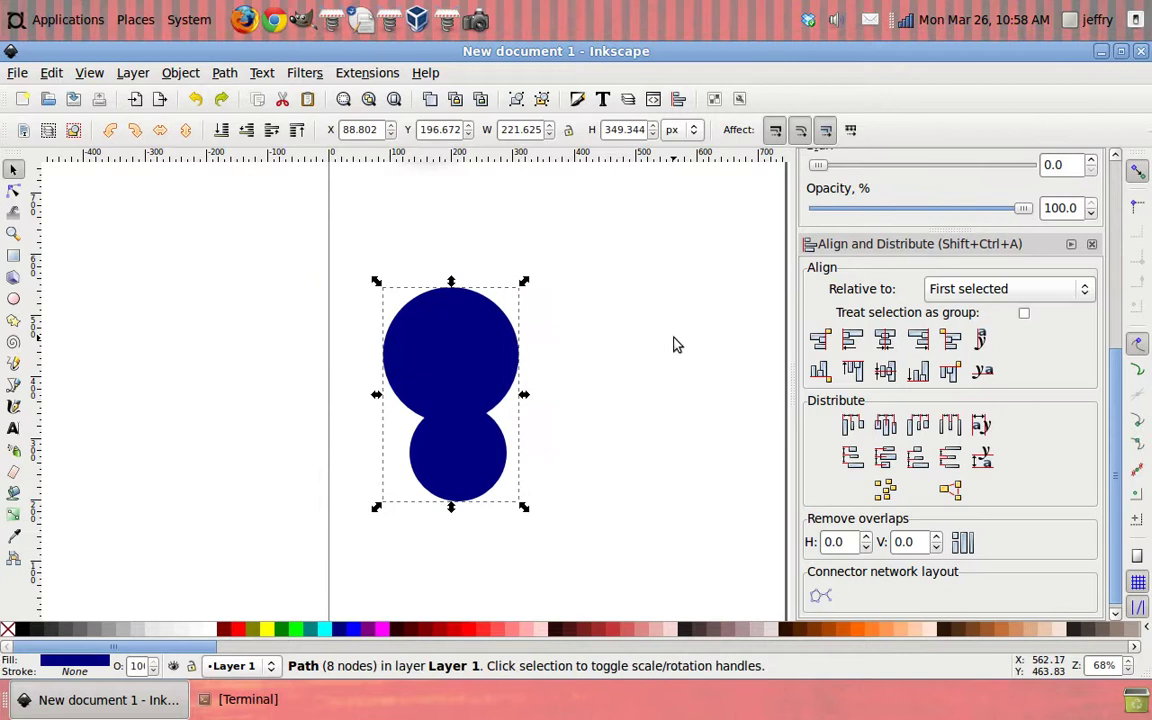
key(ctrl+shift+z)
key(ctrl+shift+z)
key(ctrl+z)
Move the red circle up and right over the navy circle's lower-right area
mouse_move(573, 424)
mouse_down()
mouse_move(650, 470)
mouse_move(553, 380)
mouse_up()
click(638, 411)
click(600, 404)
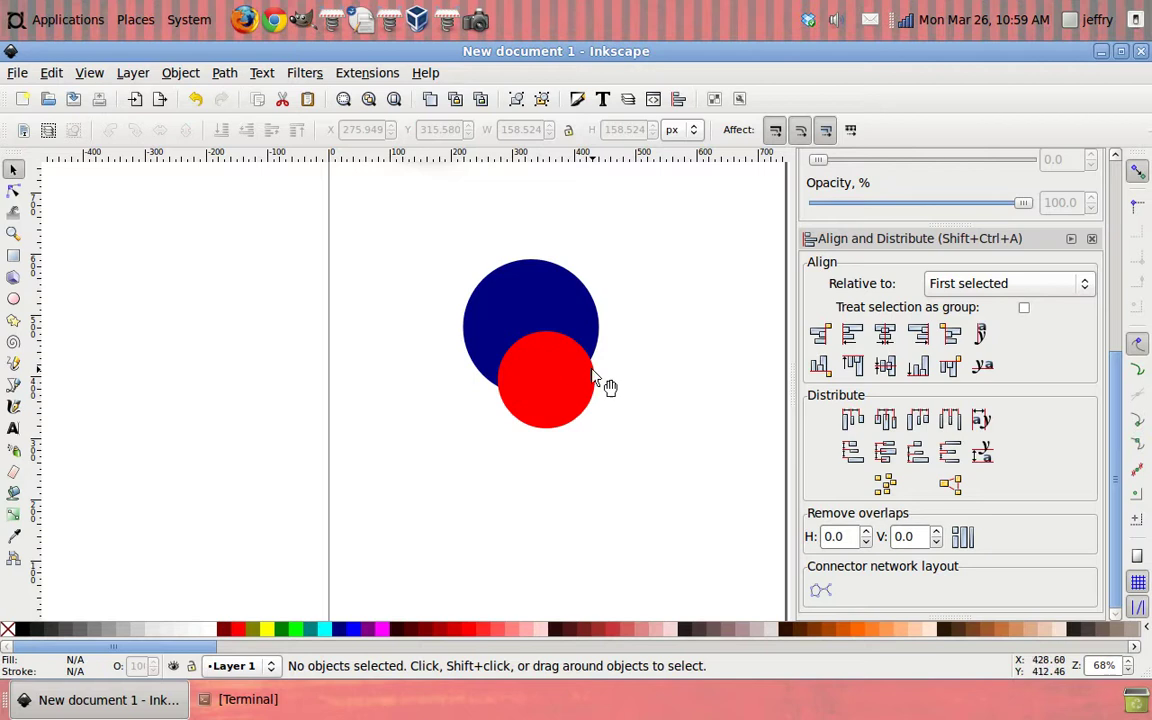
click(541, 374)
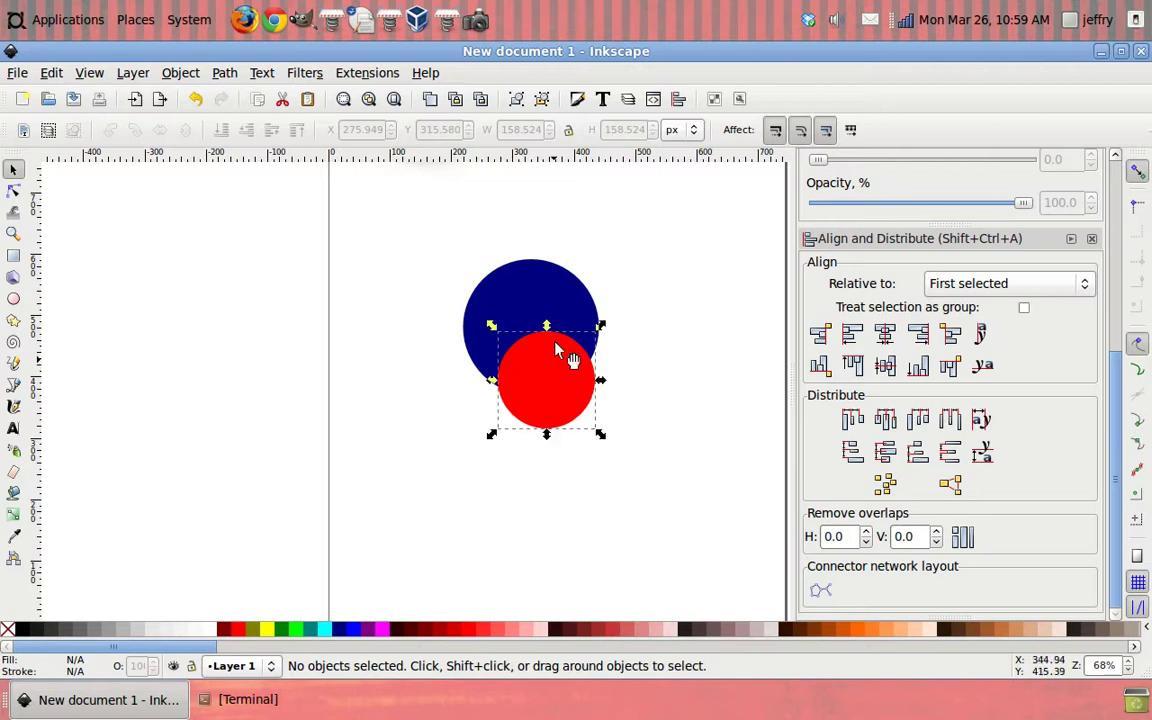
shift+click(545, 309)
click(224, 73)
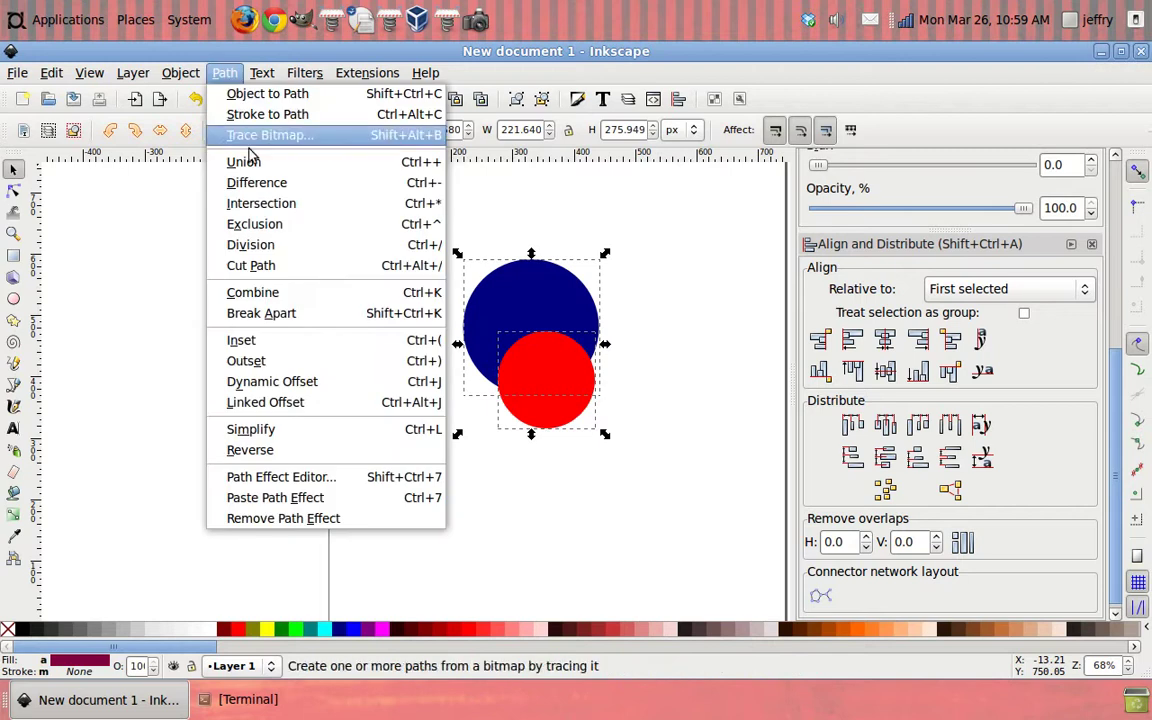
click(287, 191)
click(320, 245)
drag(532, 334, 493, 330)
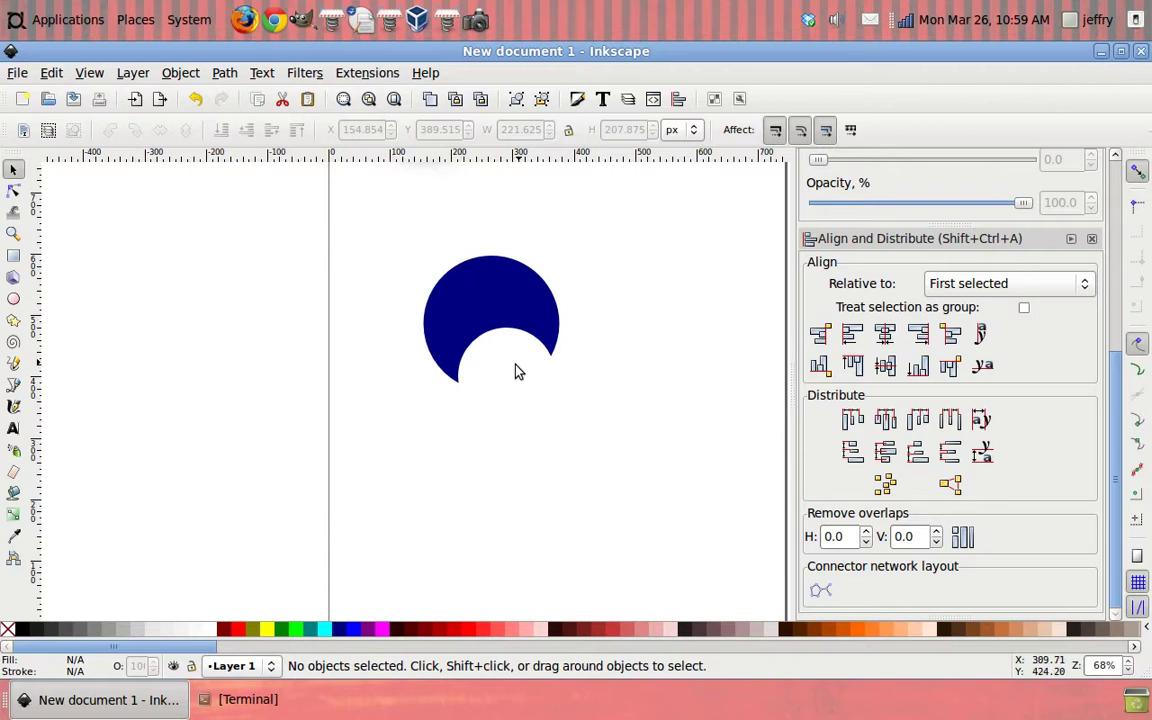
key(ctrl+z)
click(556, 392)
shift+click(540, 305)
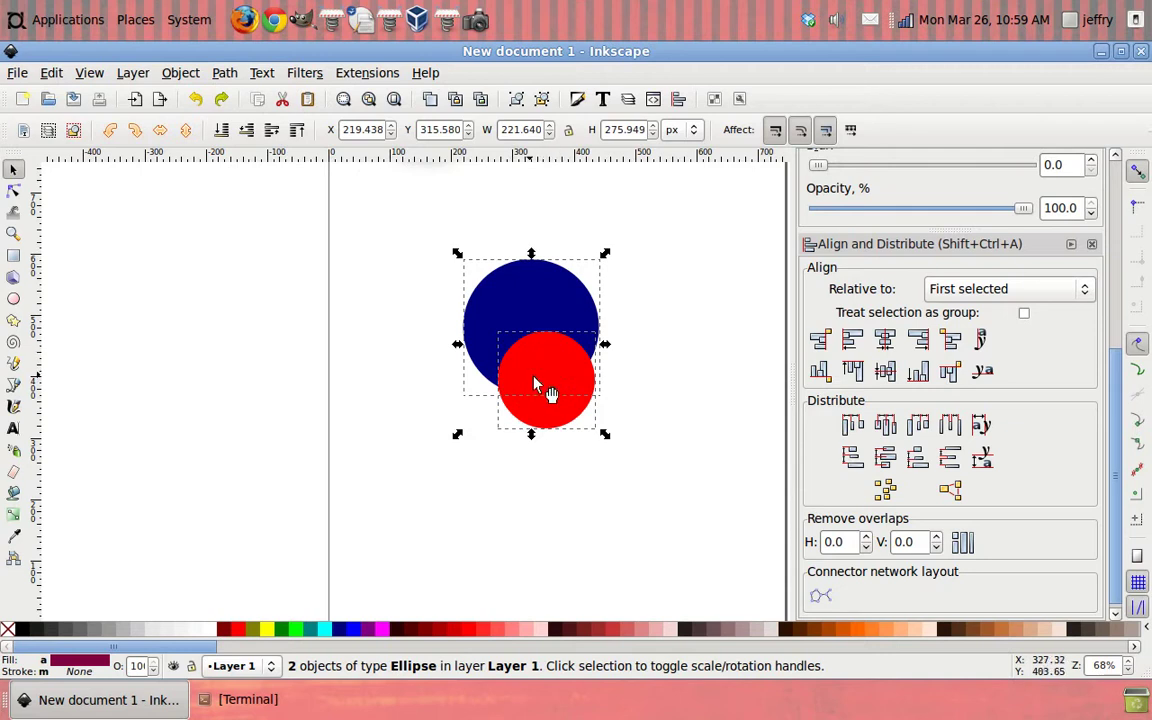
Try Path > Intersection on the two circles, undo it, and reselect red then blue
click(224, 73)
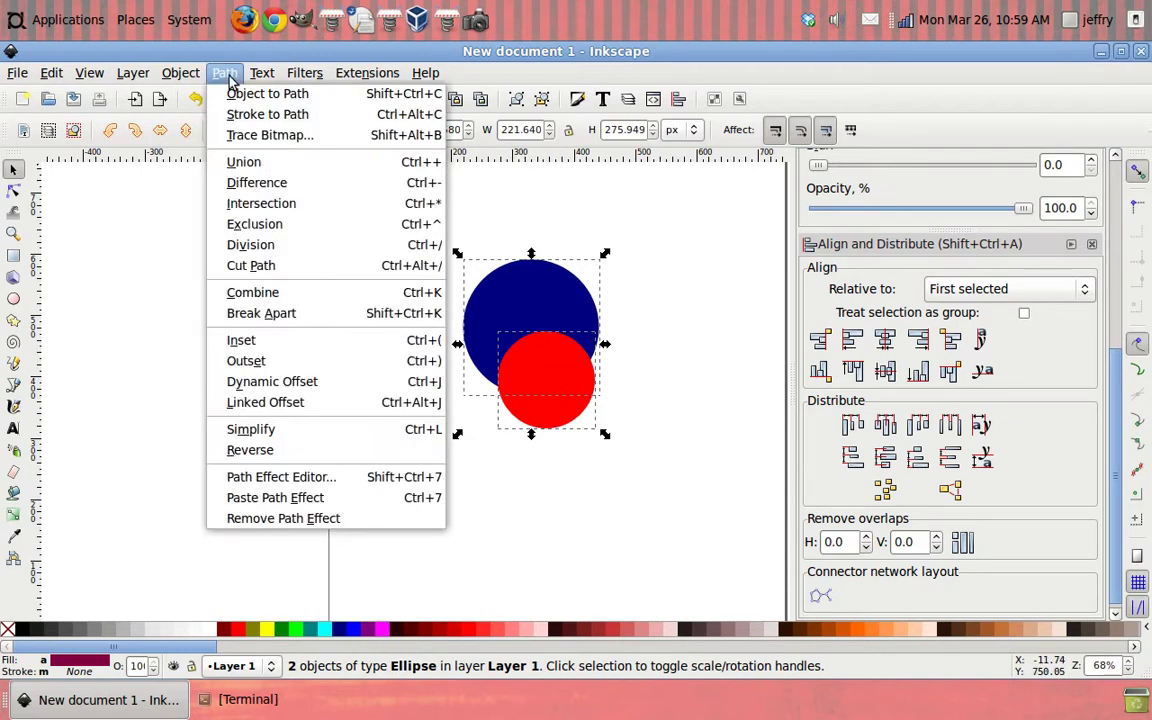
click(252, 210)
key(Escape)
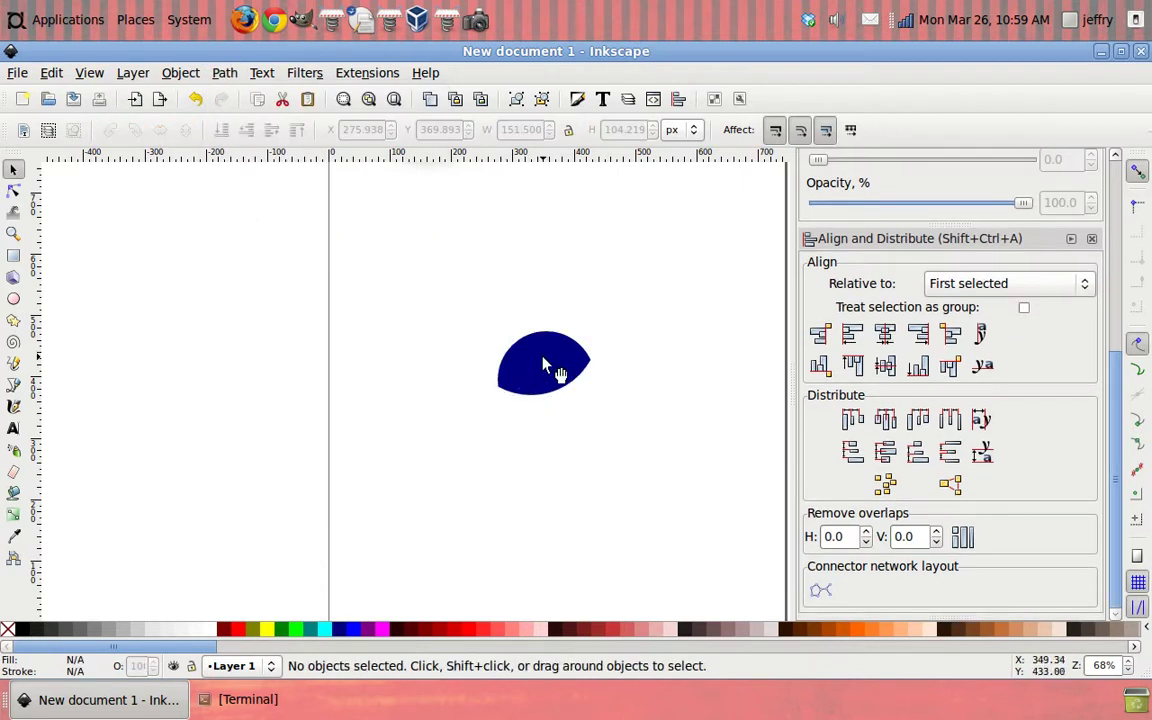
key(ctrl+z)
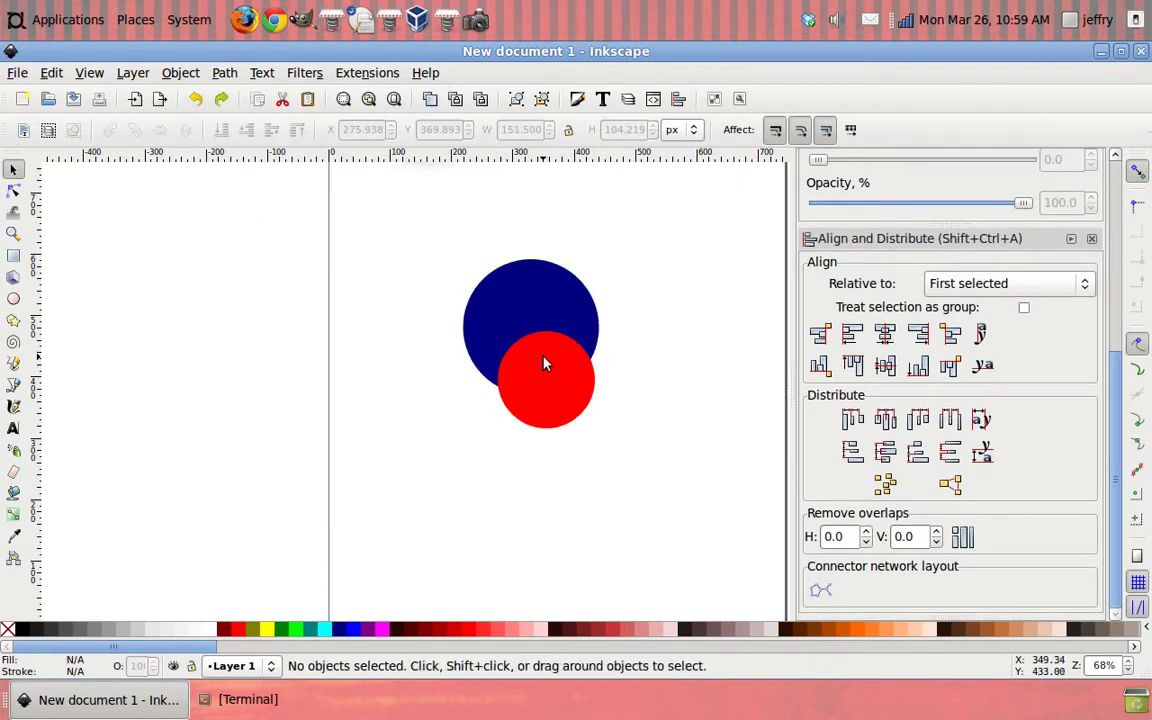
click(570, 400)
click(515, 285)
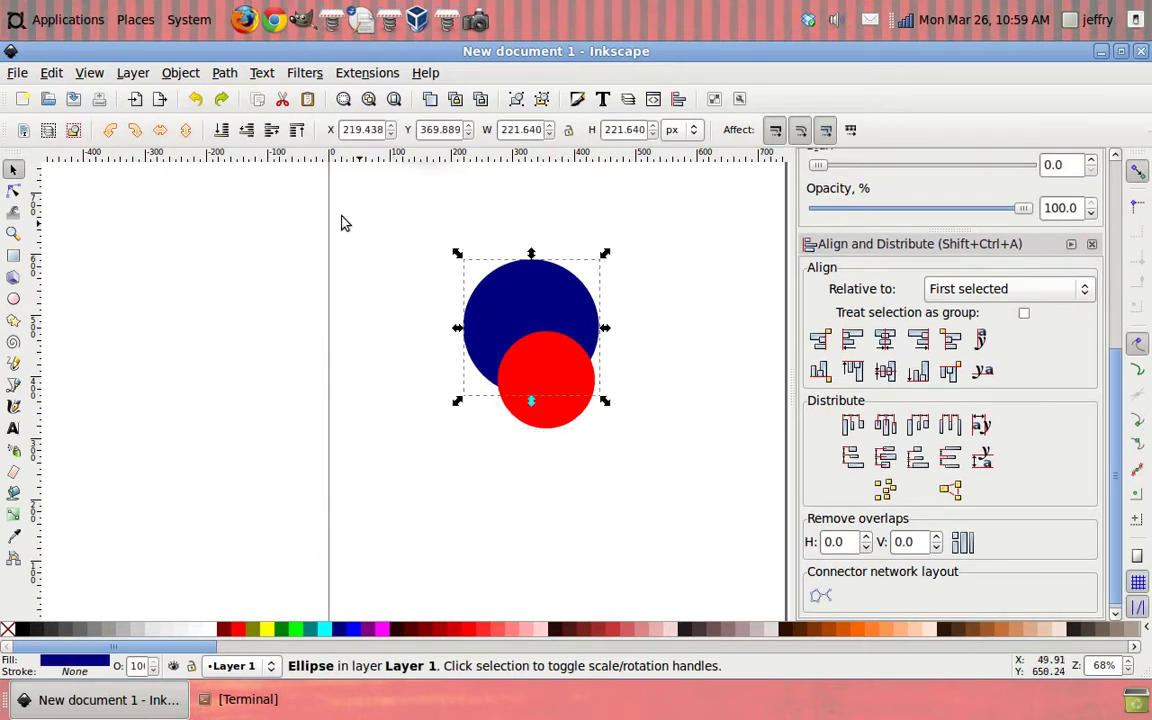
Try Path > Exclusion on the circles, undo it, and reselect both circles
click(224, 73)
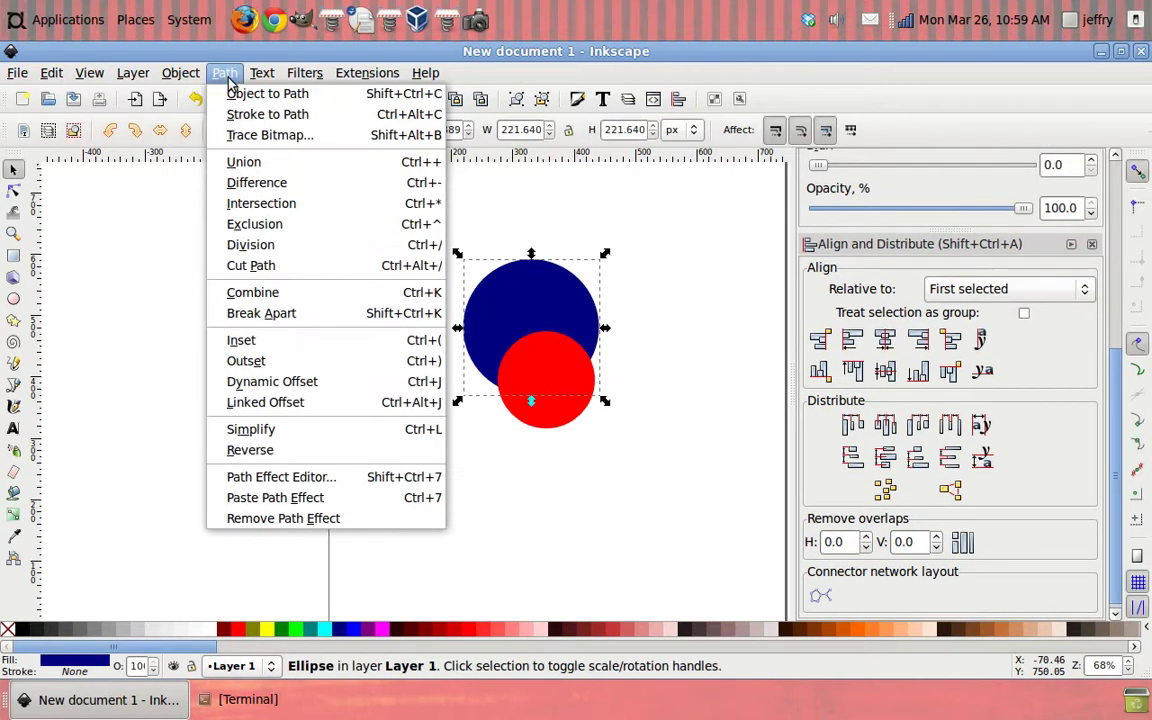
click(295, 230)
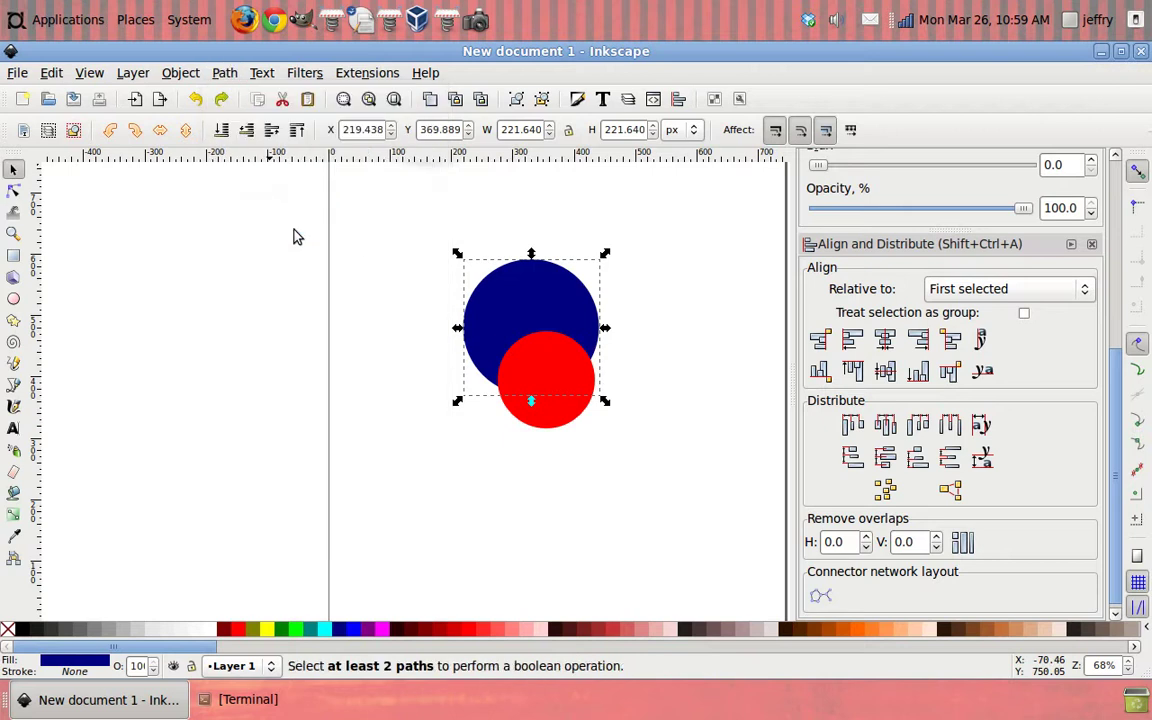
click(496, 450)
click(548, 420)
shift+click(531, 307)
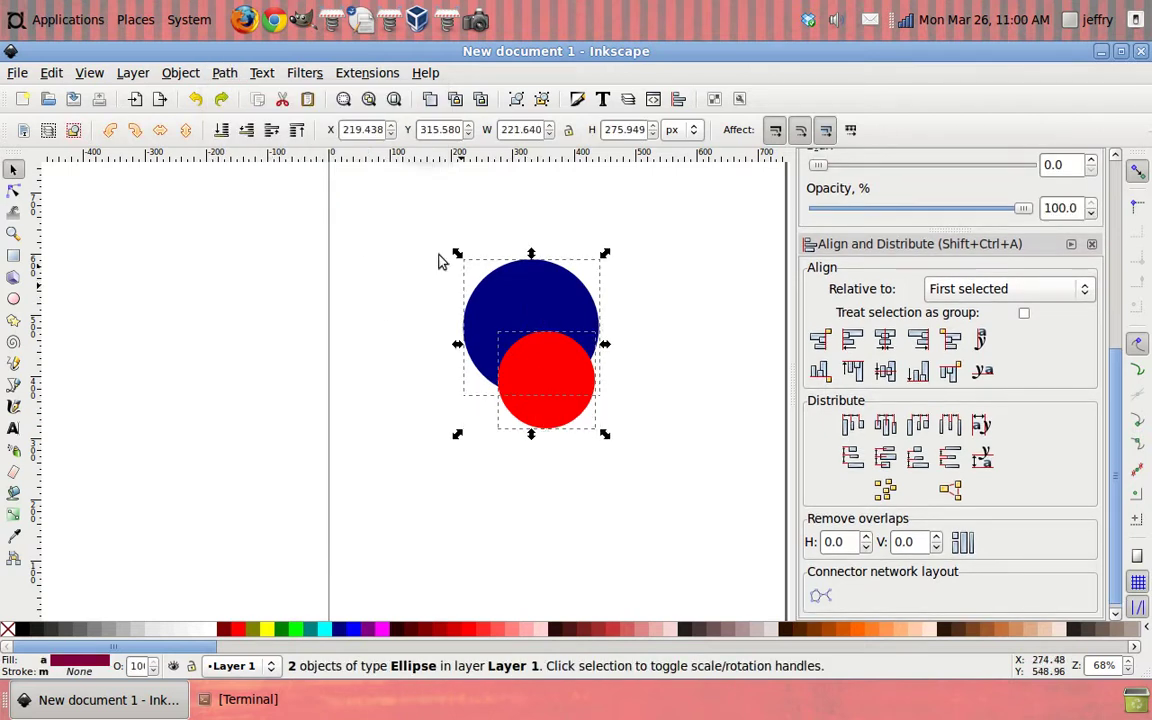
click(224, 73)
click(281, 232)
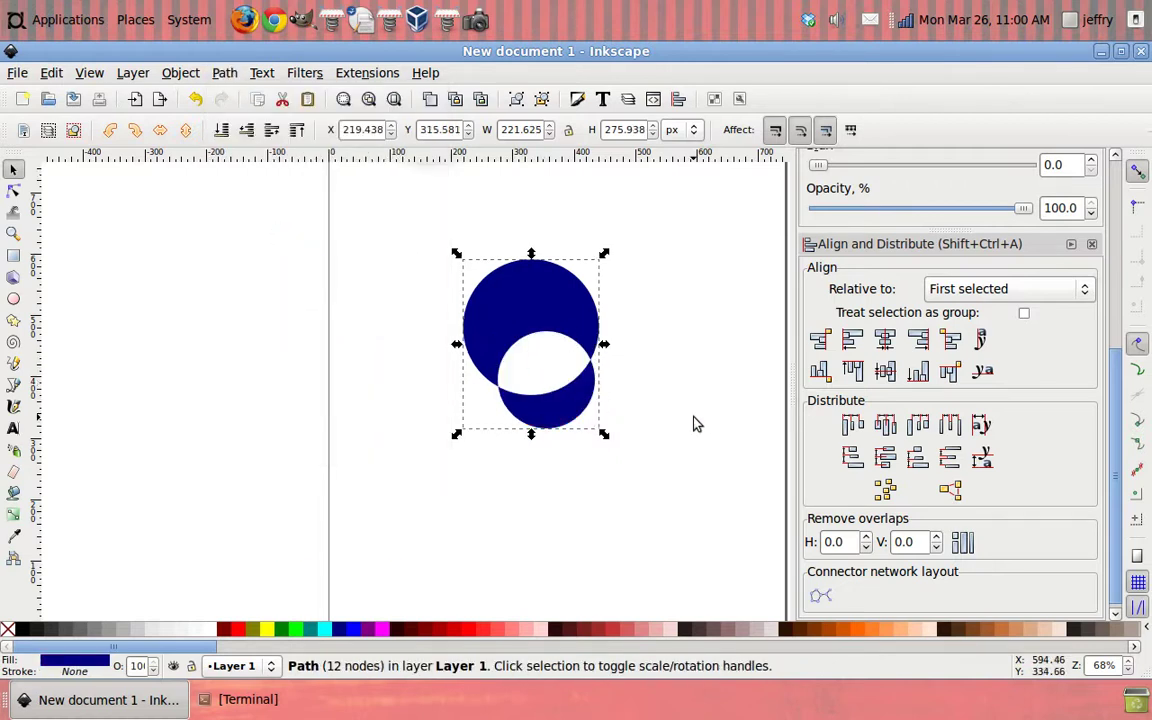
key(ctrl+z)
key(Escape)
click(527, 404)
shift+click(517, 295)
Cut the blue circle along the red circle's outline with Path > Division
click(224, 73)
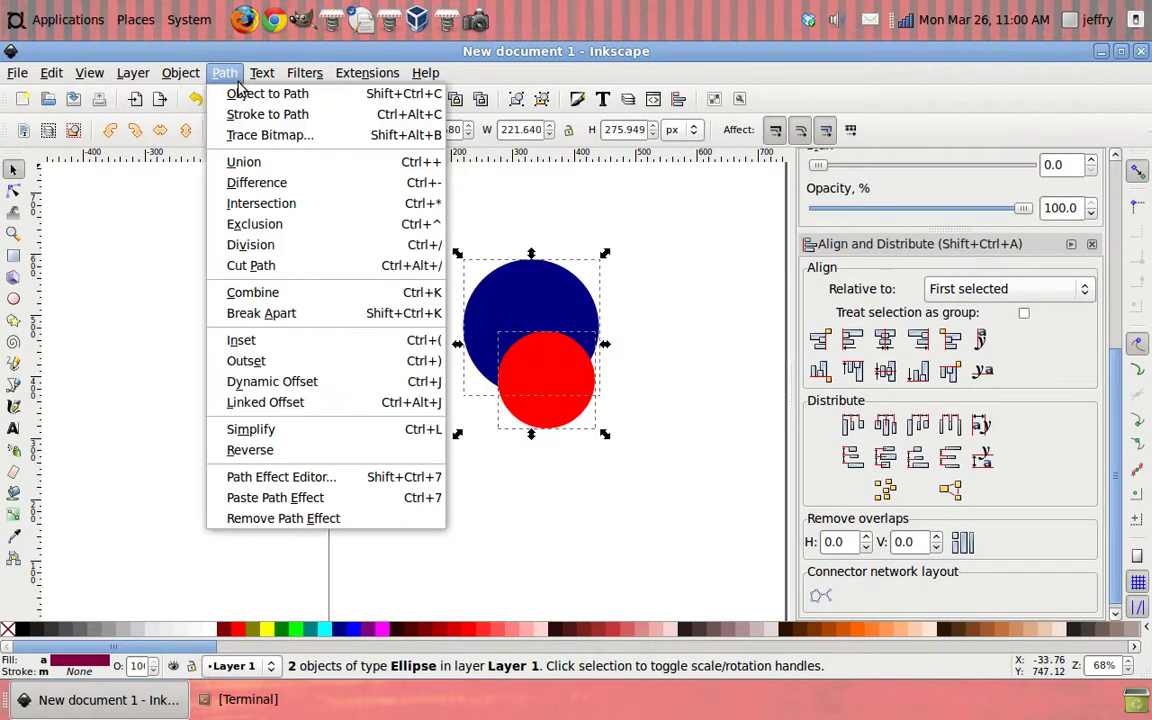
click(293, 245)
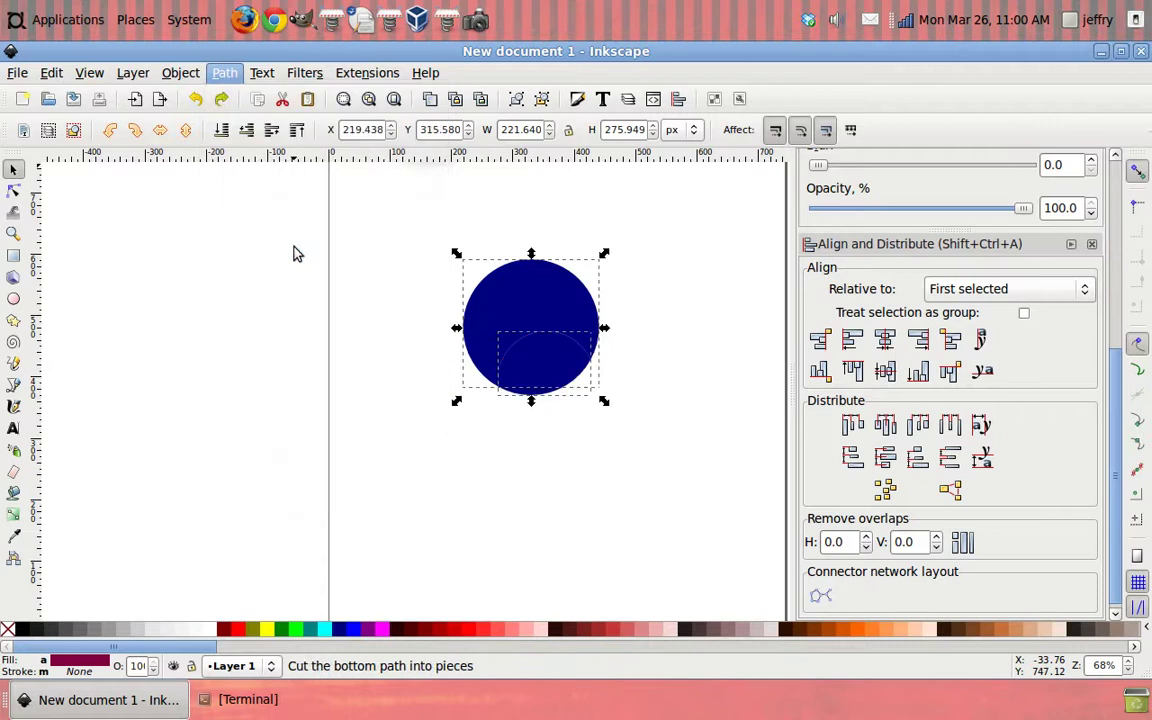
click(448, 397)
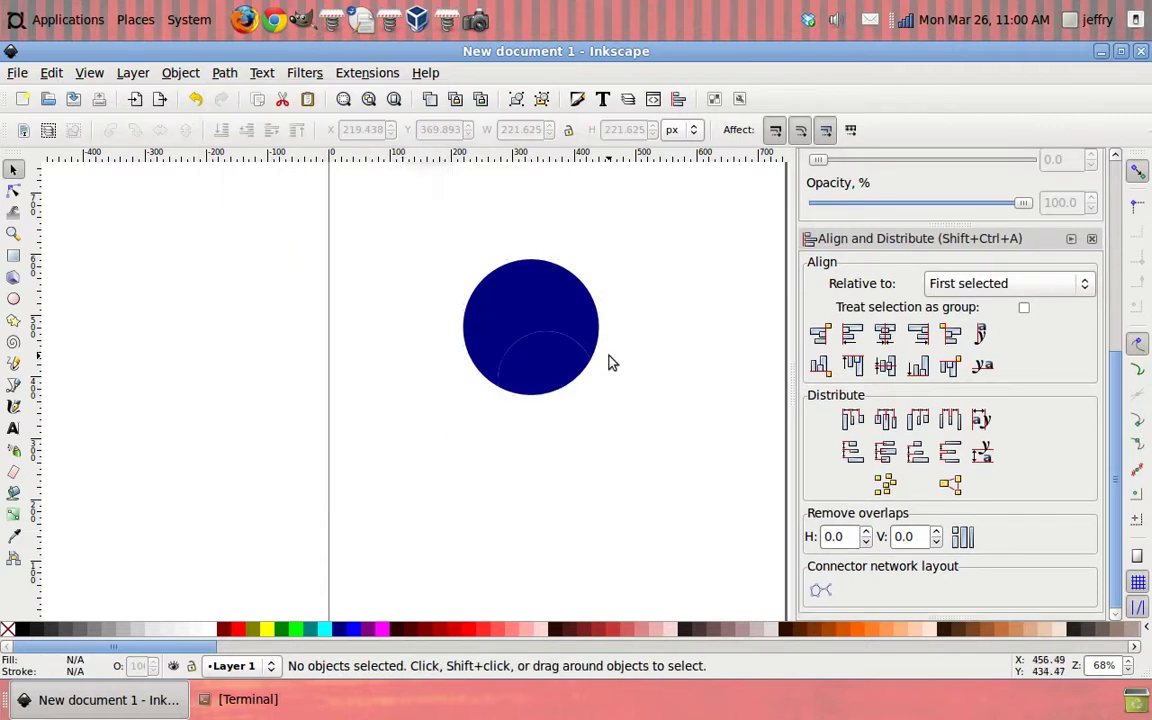
click(581, 375)
click(643, 334)
Pull the lower divided piece away to show the cut, then undo
drag(666, 321, 640, 307)
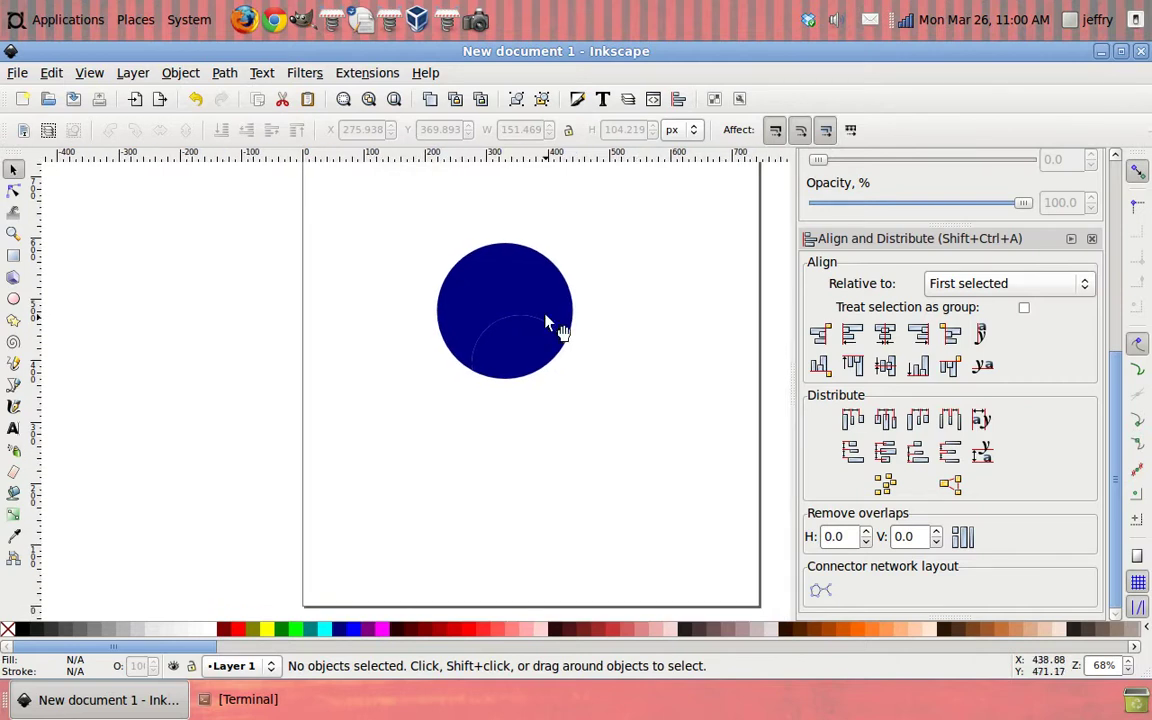
click(497, 272)
click(689, 399)
mouse_move(563, 368)
mouse_down()
mouse_move(541, 398)
mouse_move(553, 411)
mouse_up()
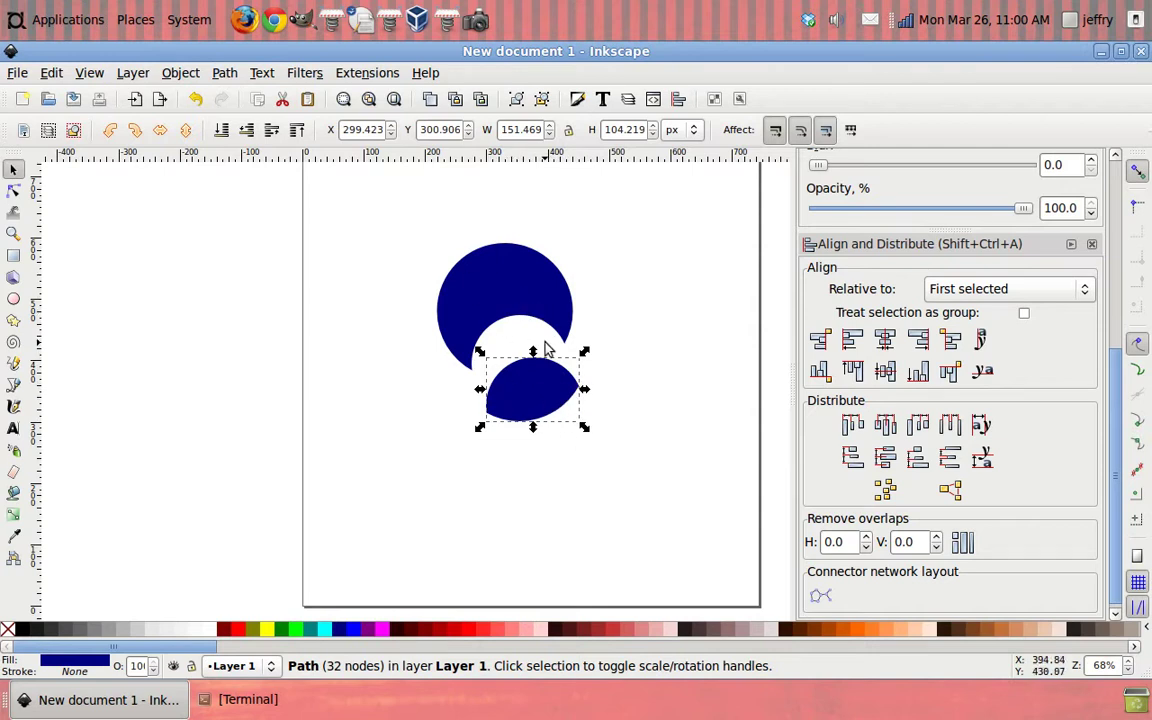
click(708, 315)
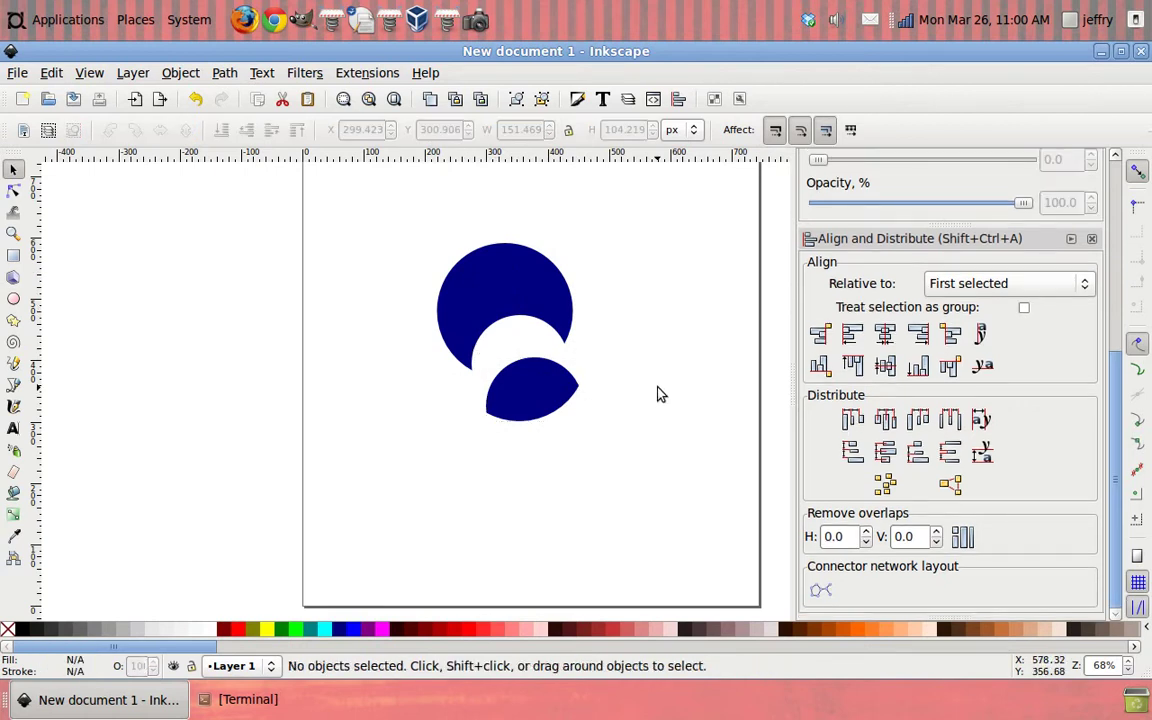
key(ctrl+z)
key(ctrl+z)
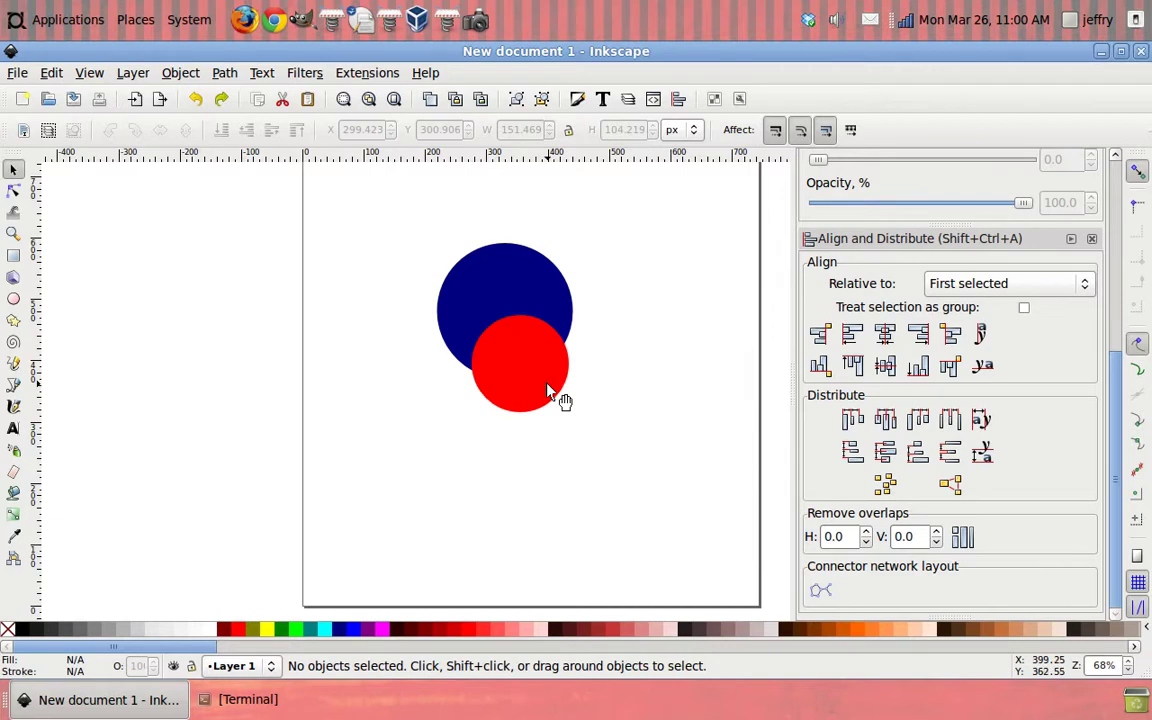
Box-select the red and navy demo circles and delete them
scroll(610, 384, up, 2)
drag(410, 288, 622, 535)
key(Delete)
Zoom in to 136% on the green star sphere, then back out to 48%
scroll(622, 535, up, 3)
scroll(588, 325, up, 1)
click(13, 233)
click(385, 298)
click(437, 298)
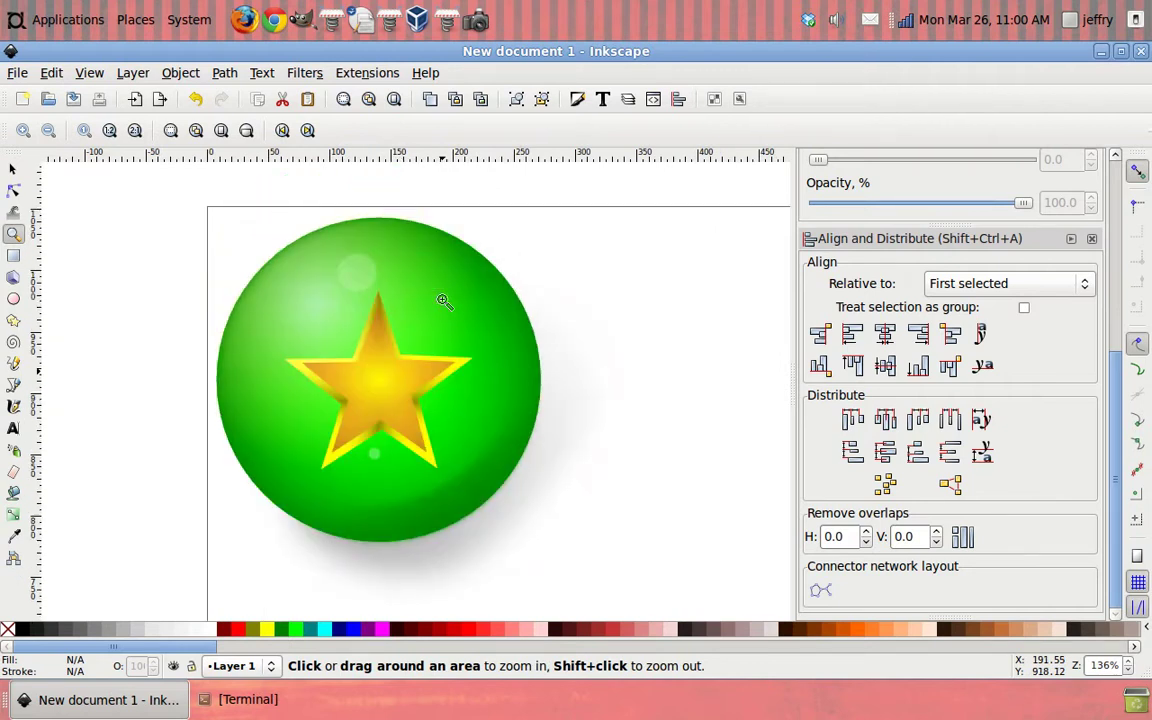
click(46, 133)
click(46, 133)
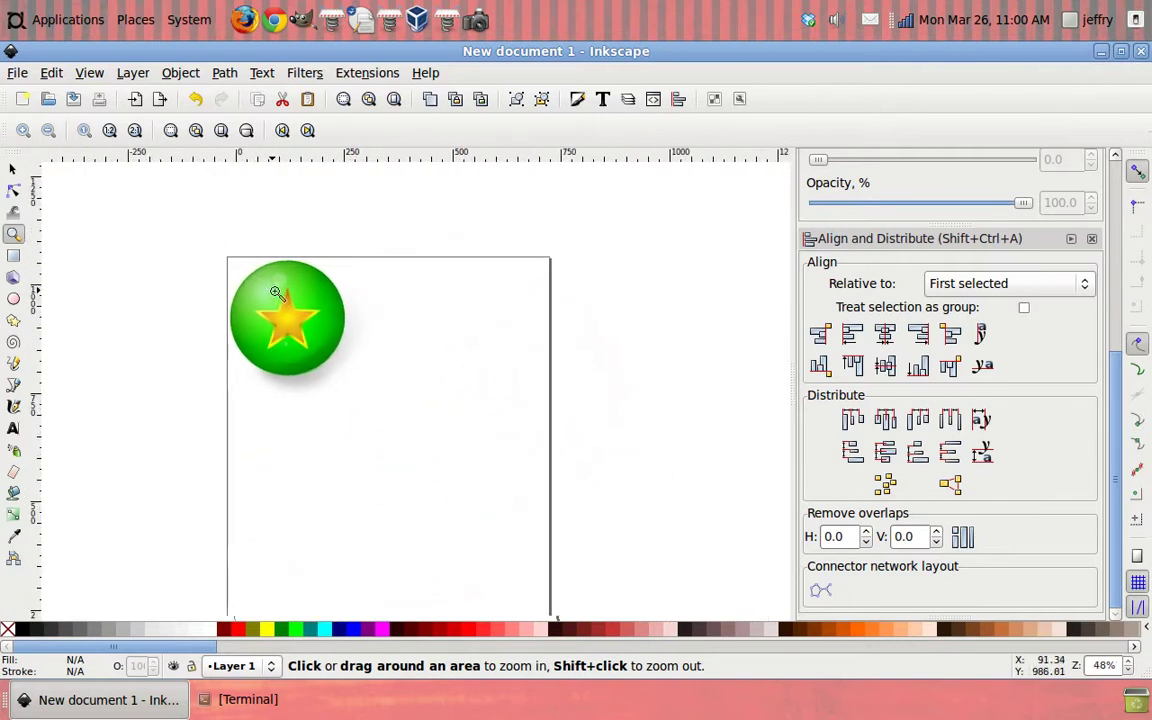
click(13, 298)
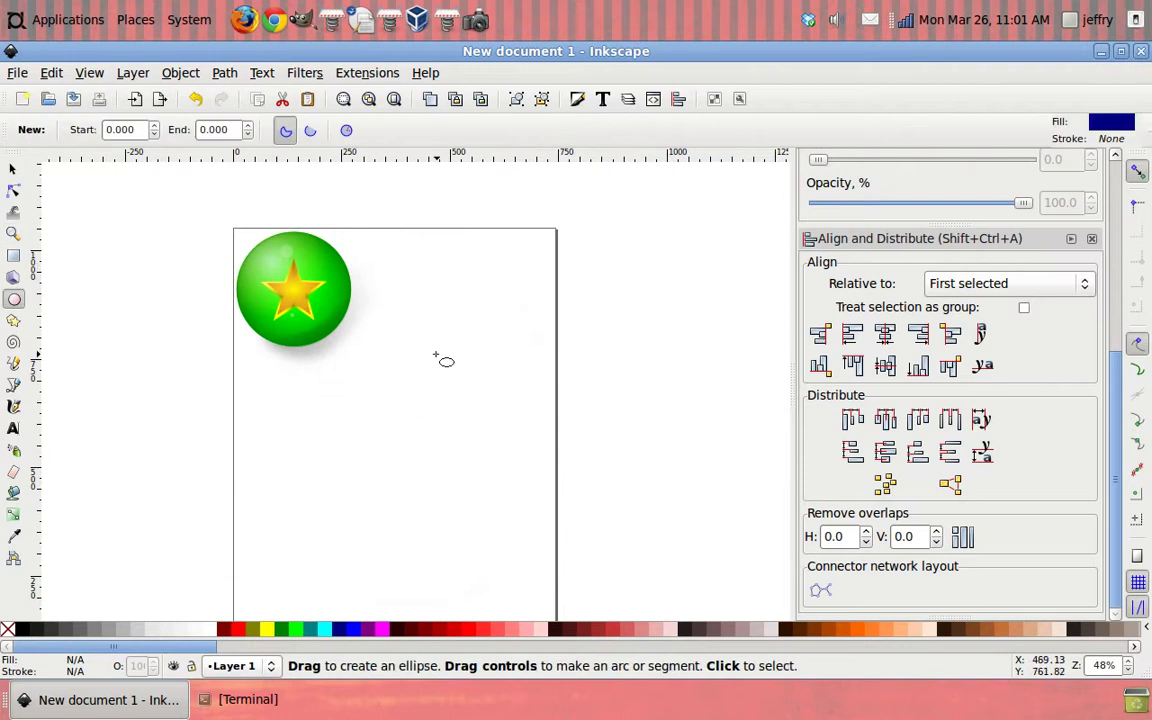
Draw a 319.673 px circle right of the star ball, fill it green 008000ff, and select it
drag(418, 351, 556, 490)
click(268, 629)
scroll(357, 522, up, 1)
click(13, 169)
click(166, 399)
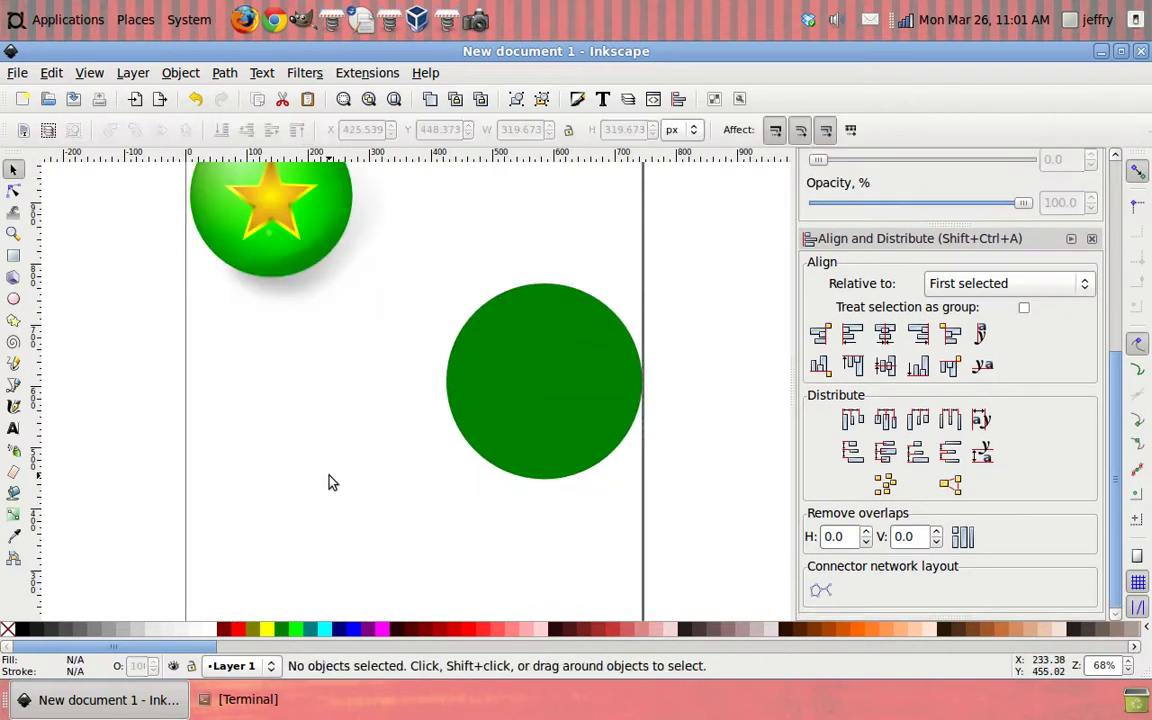
click(502, 414)
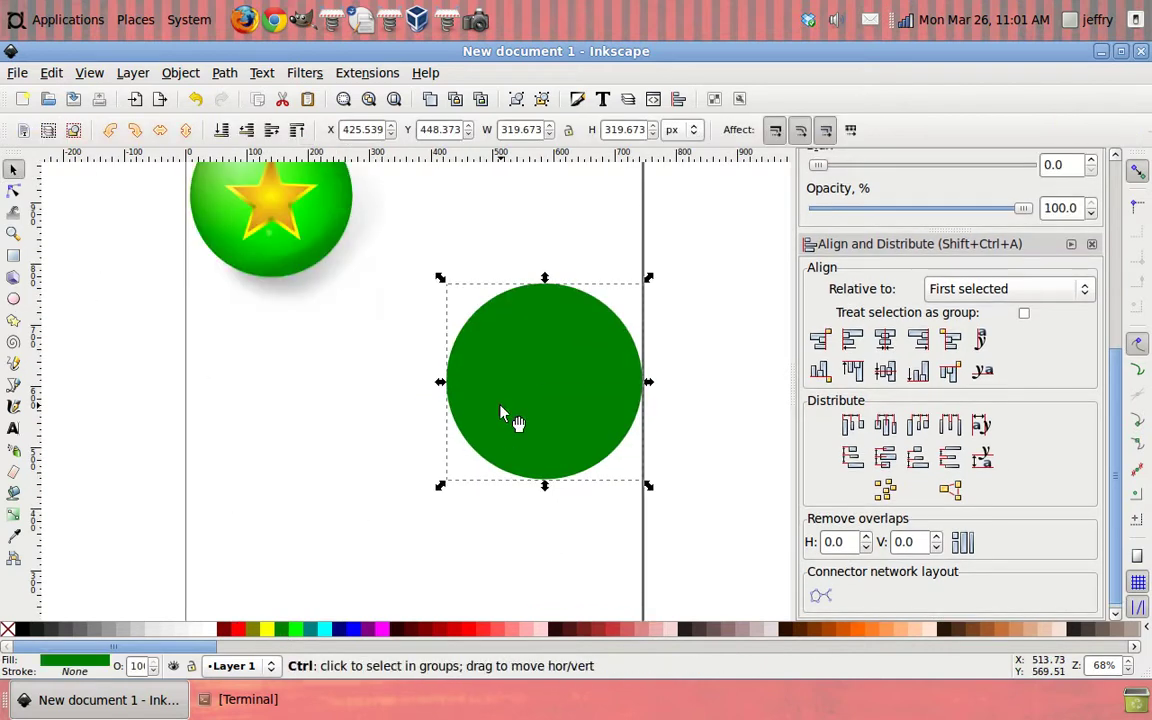
click(698, 390)
click(597, 391)
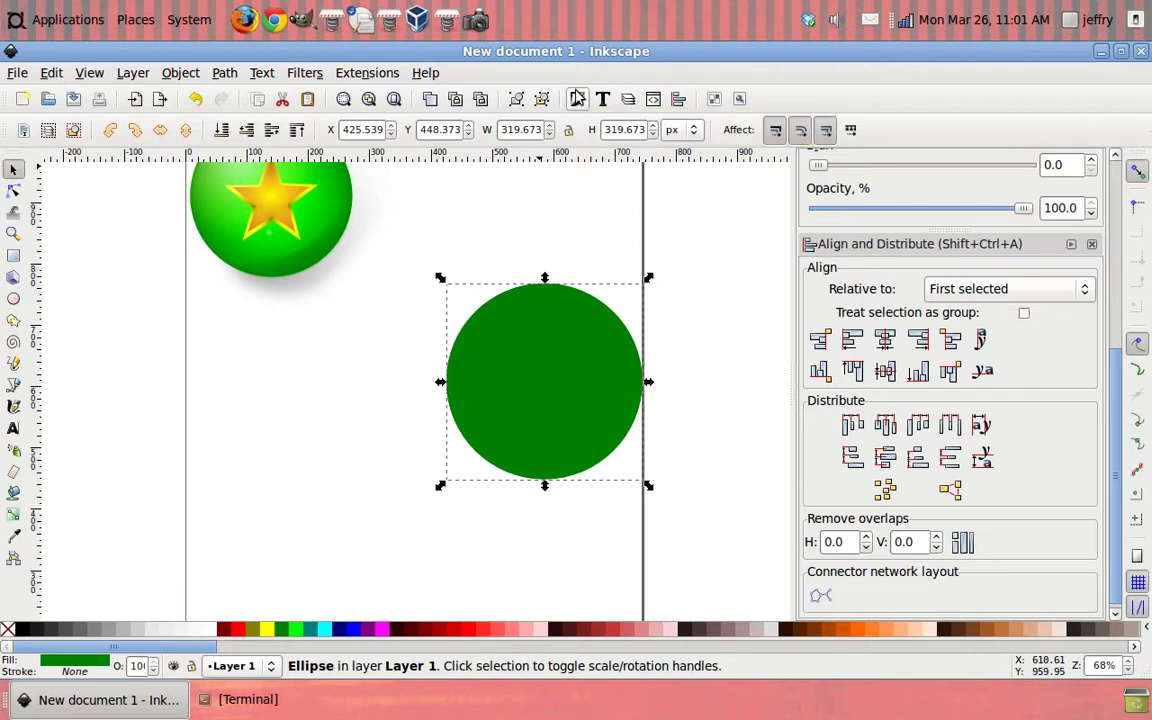
Apply a radial gradient to the circle with a bright green centre stop (red 38, green 255)
key(shift+ctrl+f)
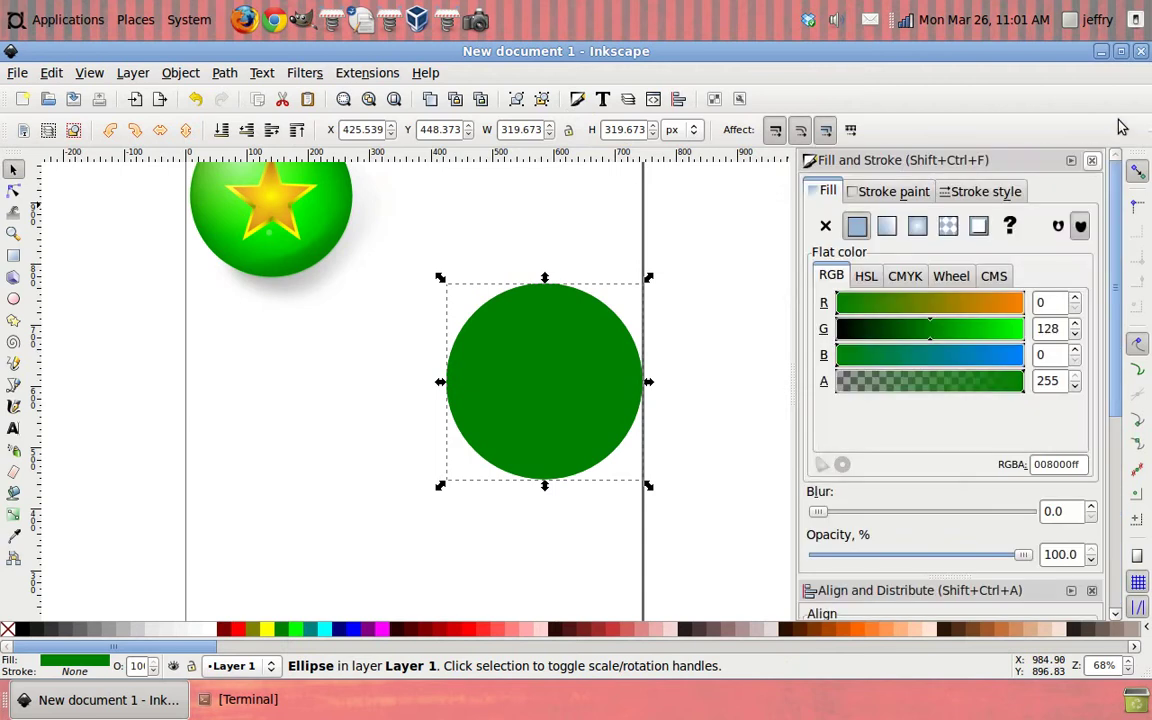
click(918, 226)
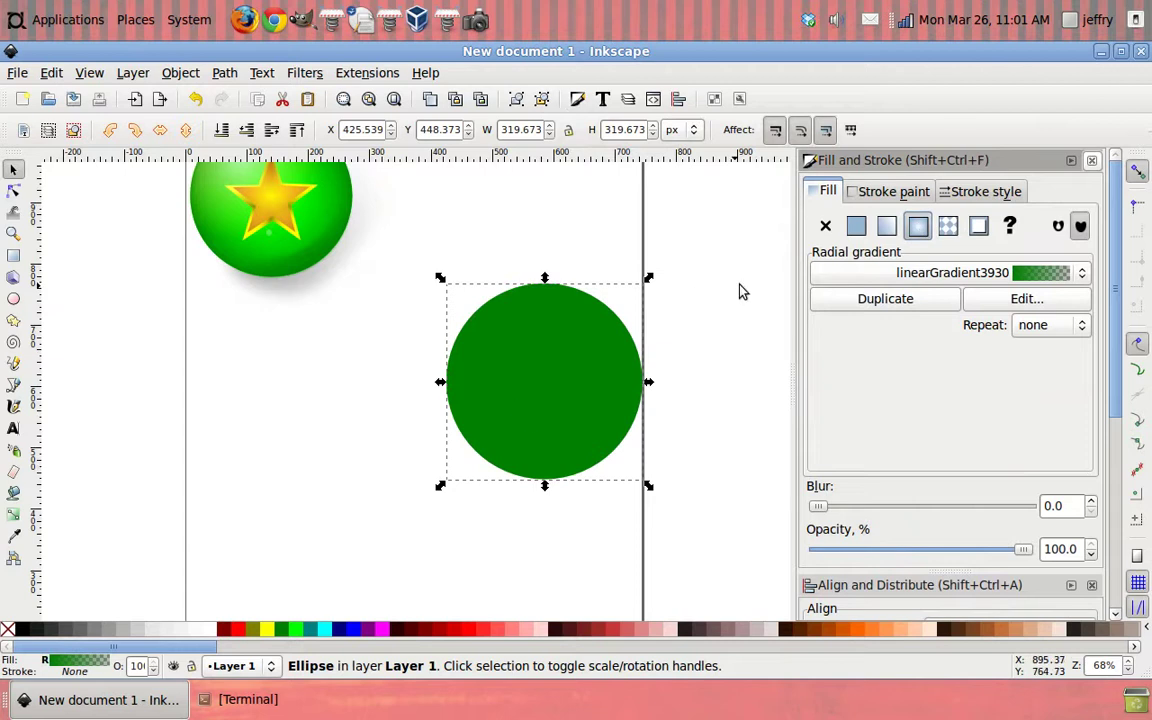
click(13, 515)
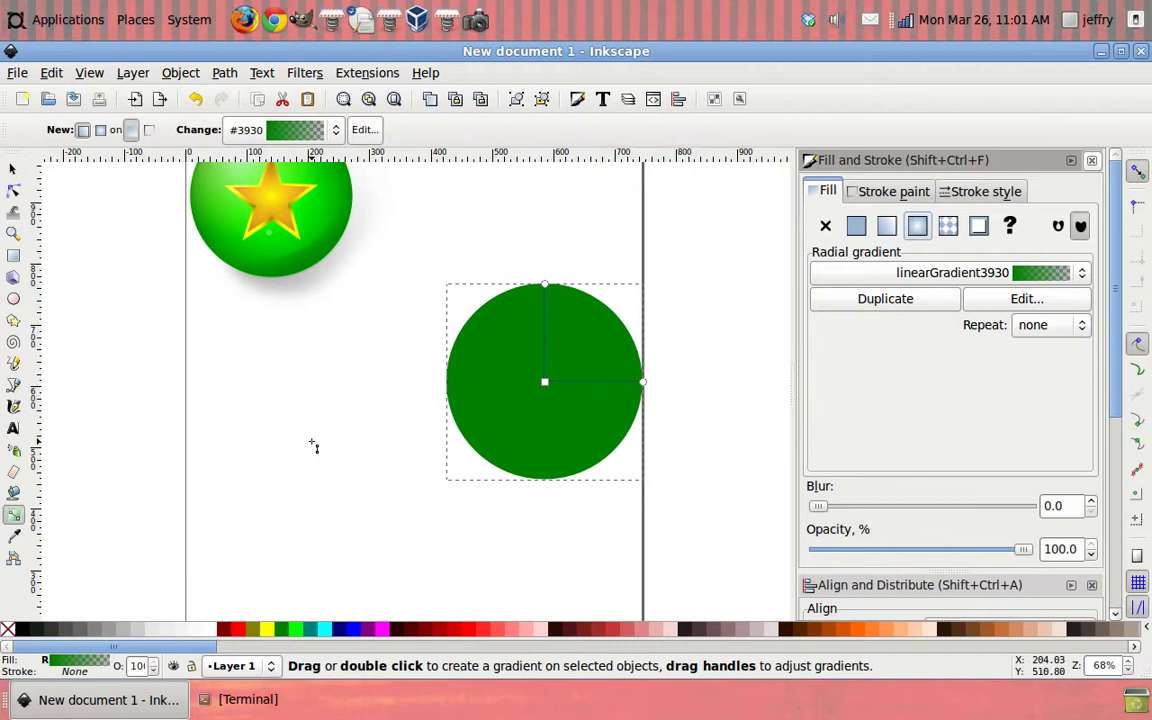
click(545, 383)
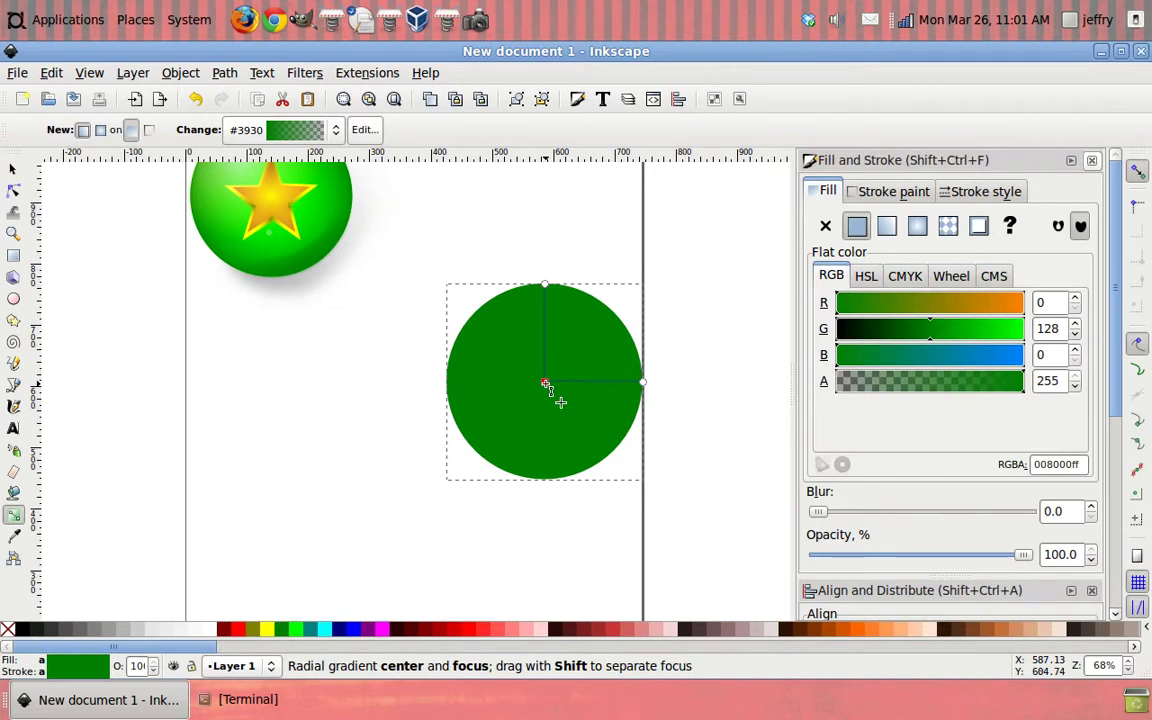
drag(952, 332, 1018, 332)
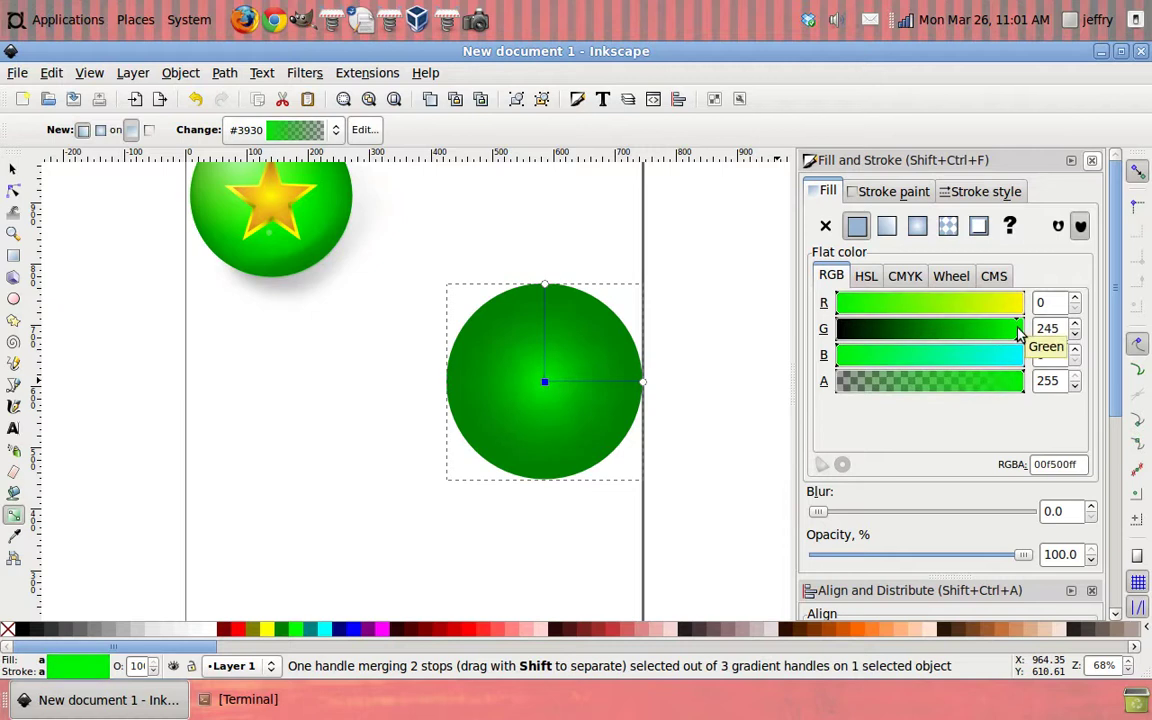
click(1022, 330)
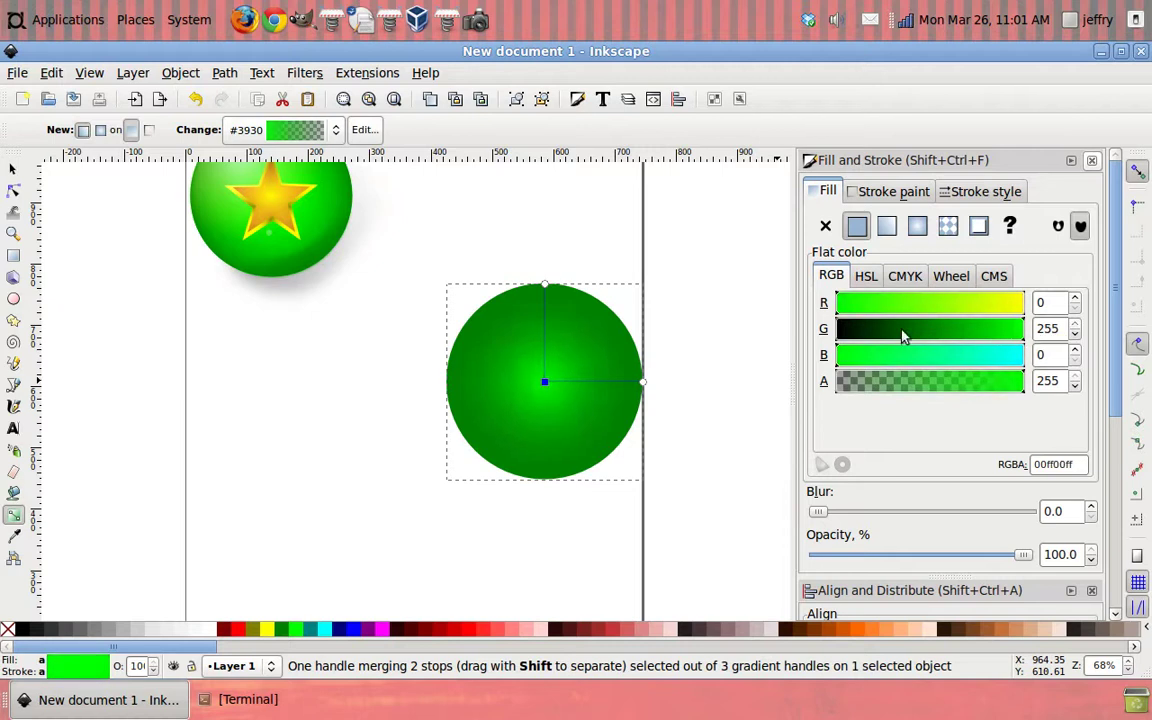
click(862, 309)
click(865, 310)
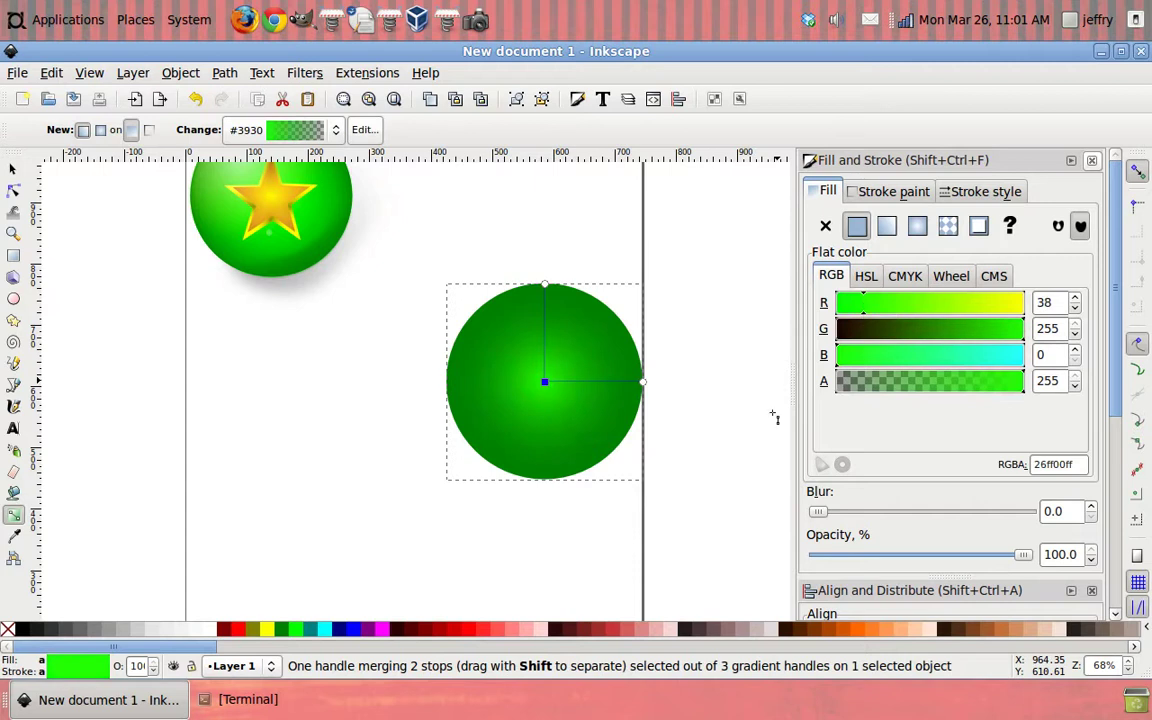
Stretch the gradient's radii past the circle's edge, then deselect
scroll(299, 398, up, 1)
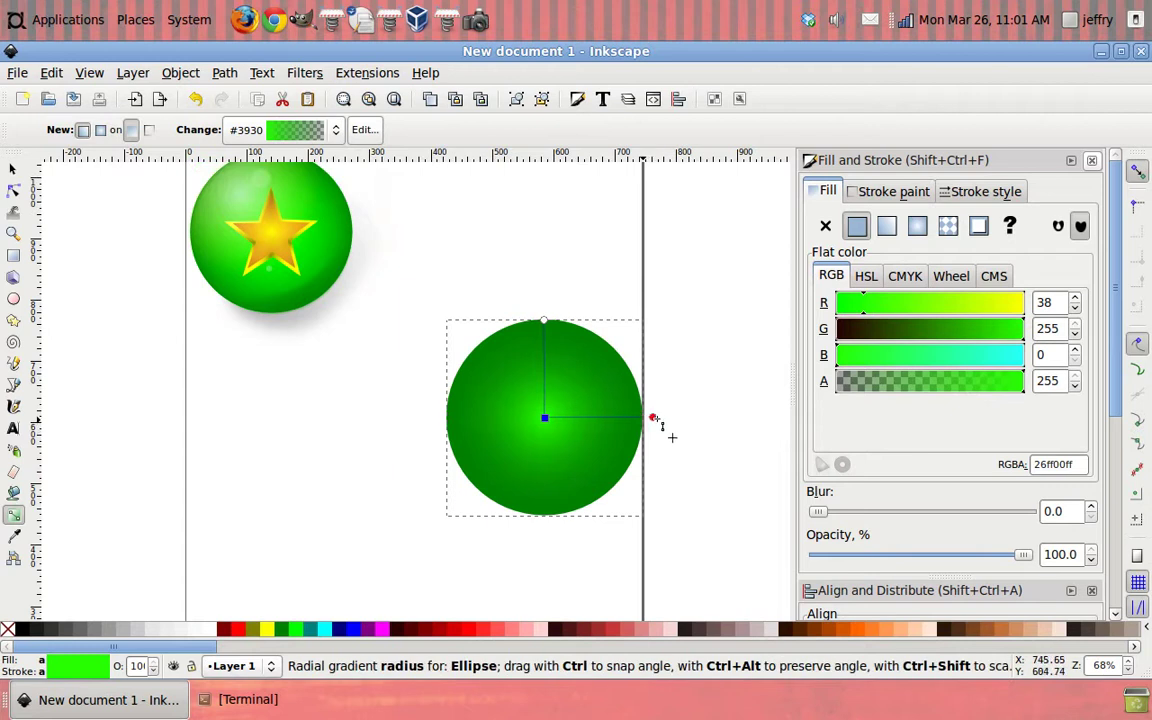
drag(644, 420, 662, 417)
drag(544, 320, 546, 280)
drag(663, 418, 683, 421)
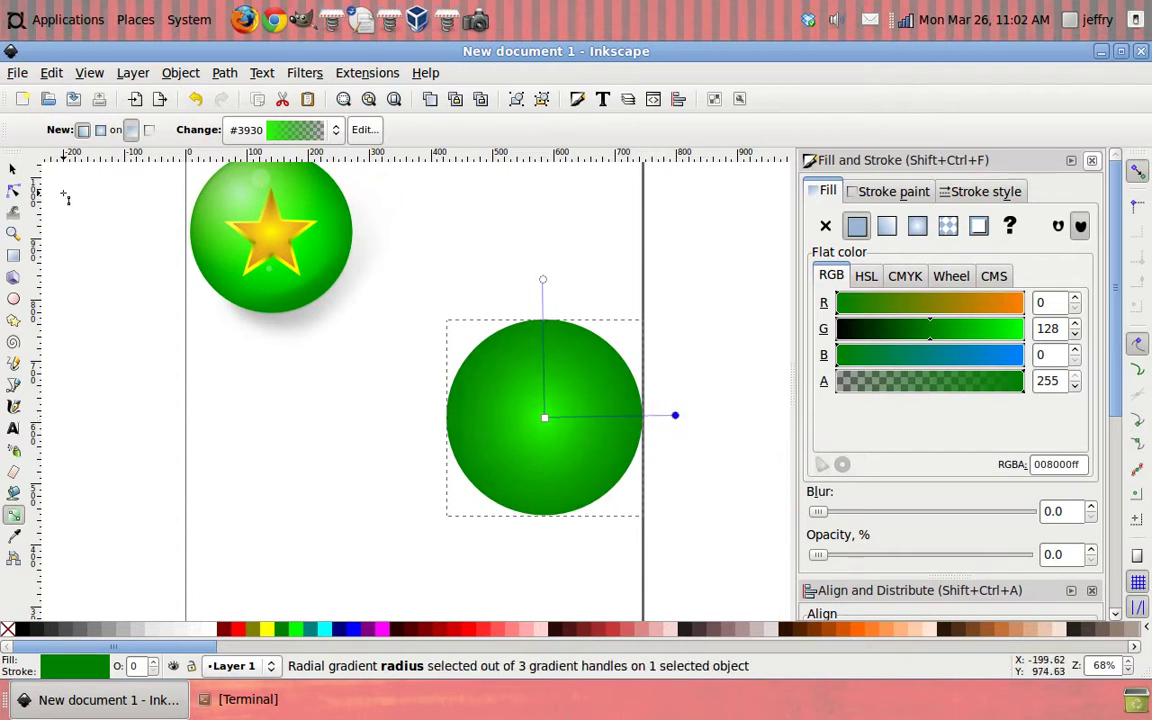
key(s)
click(280, 440)
scroll(283, 439, up, 1)
scroll(283, 440, right, 1)
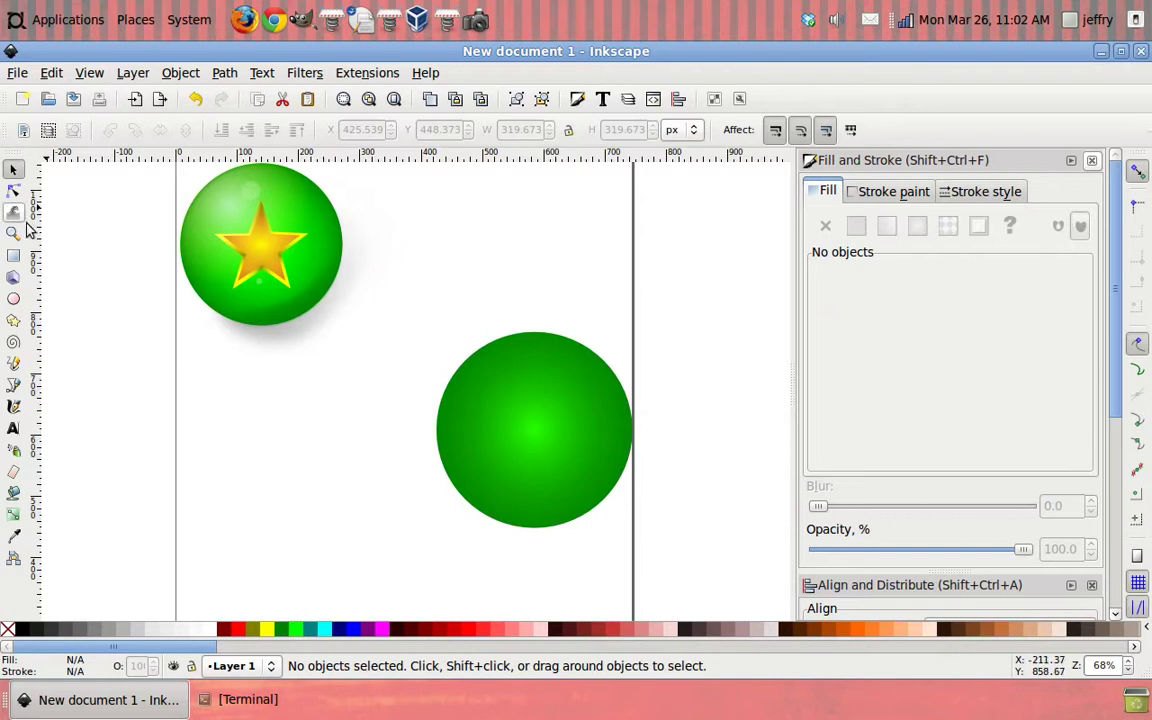
Draw a five-pointed star left of the circle and colour it yellow
click(14, 322)
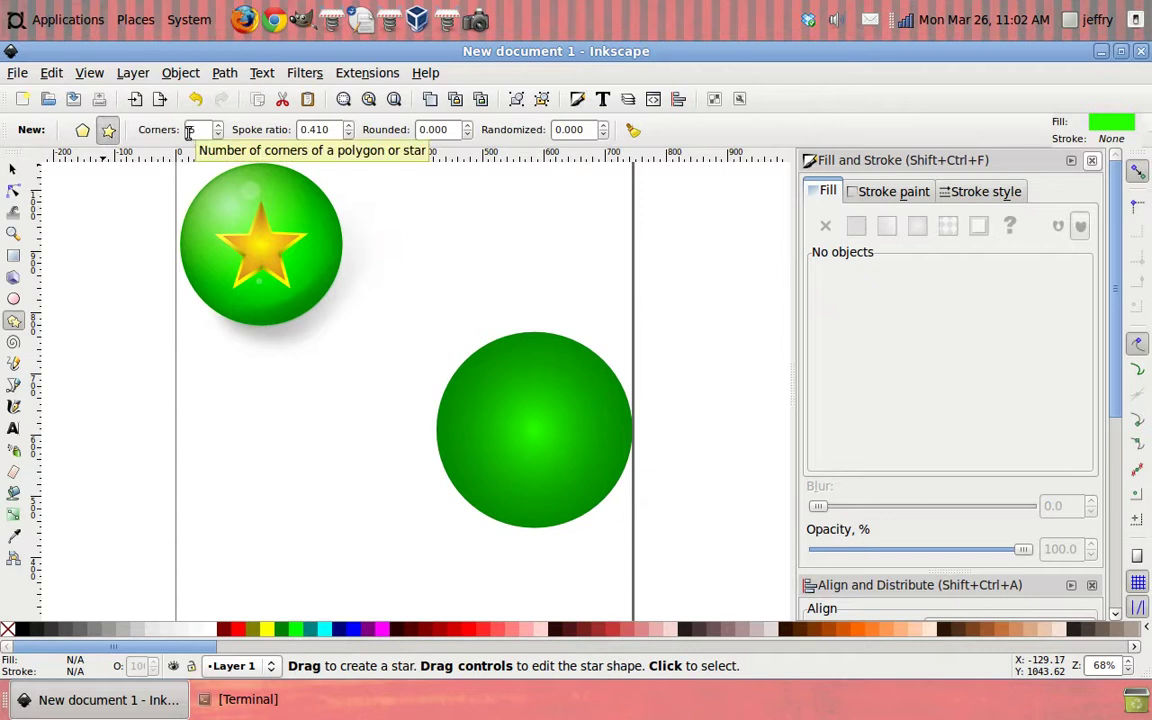
drag(228, 383, 268, 439)
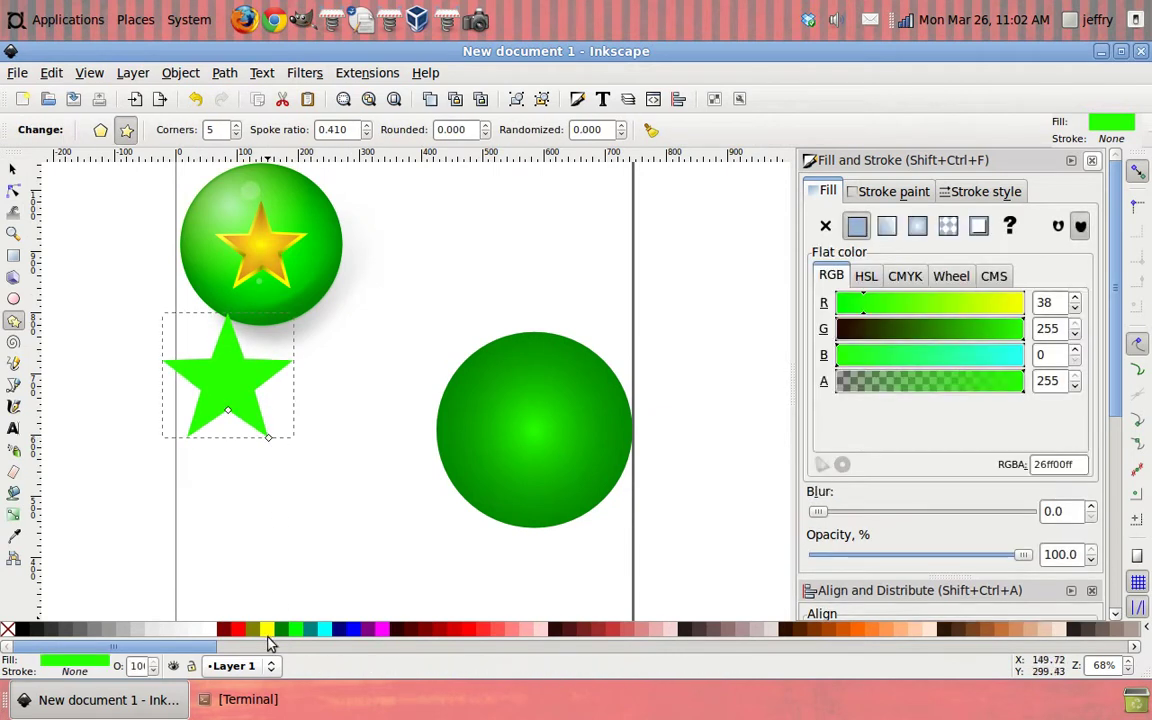
click(13, 170)
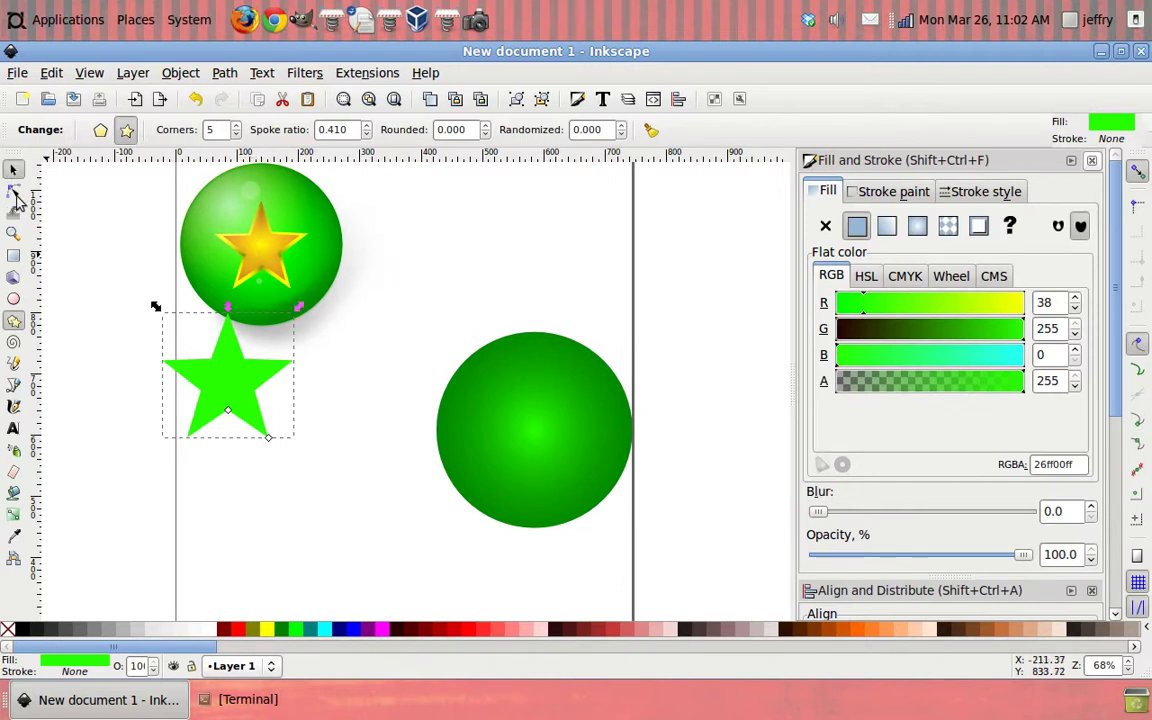
click(268, 630)
click(301, 538)
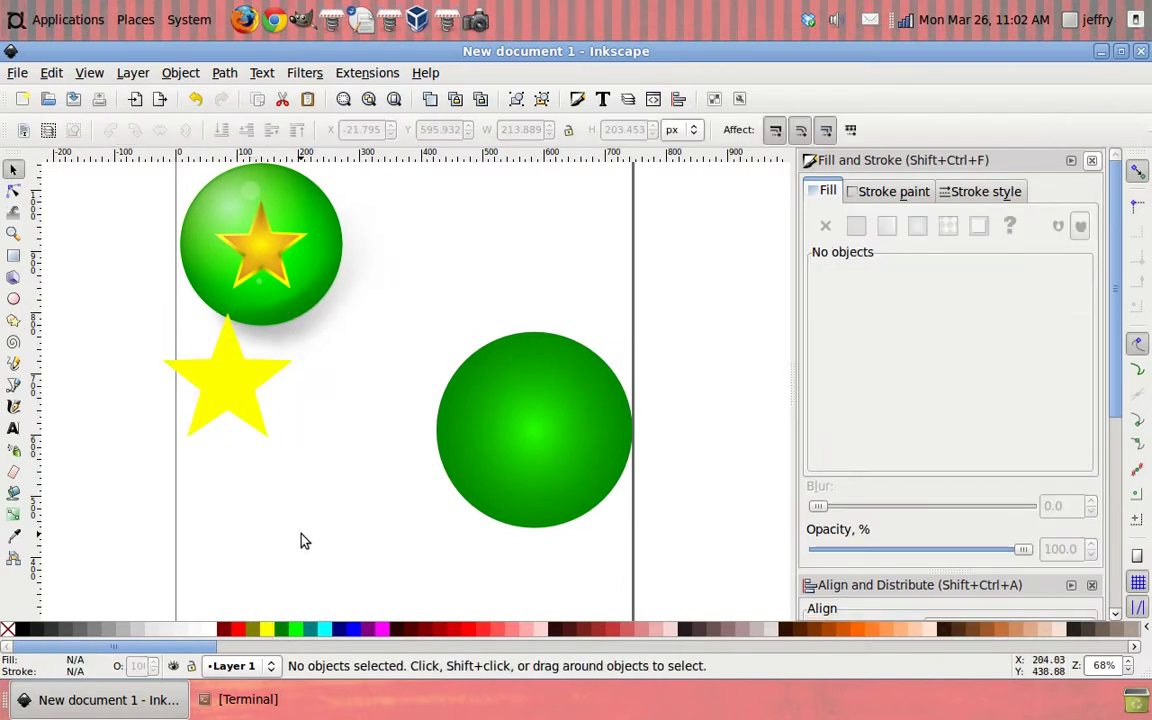
Centre the yellow star horizontally and vertically on the green circle, then zoom in on them
click(226, 386)
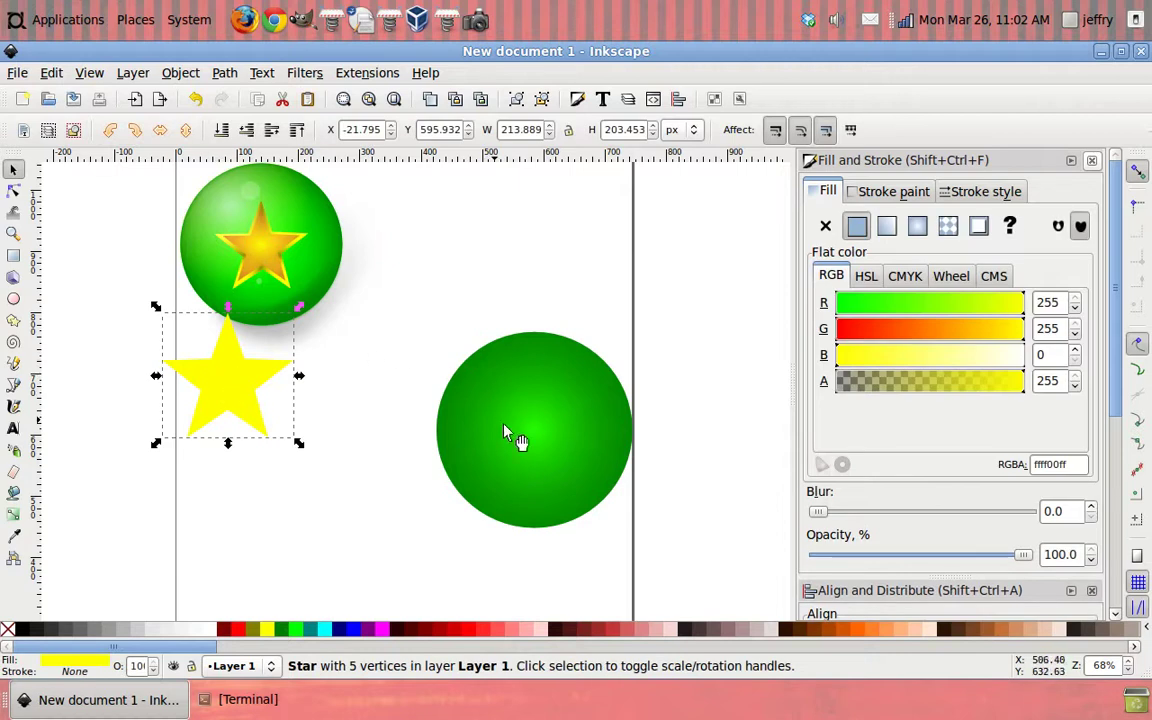
click(540, 420)
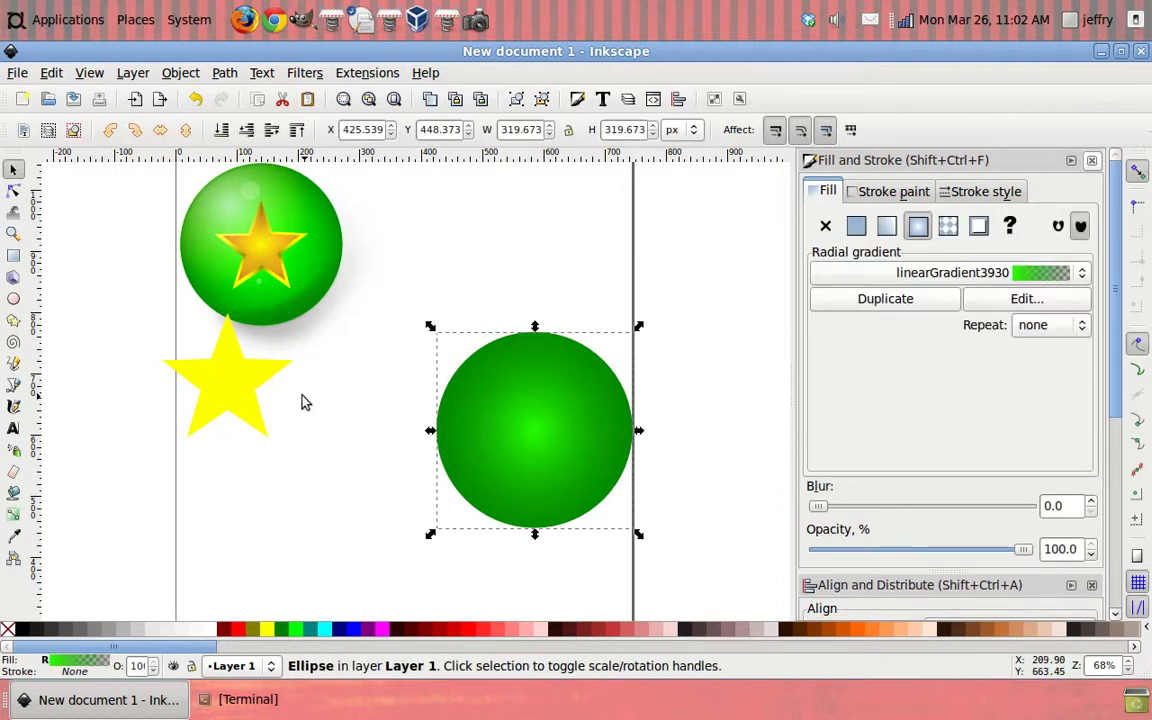
shift+click(244, 392)
scroll(1118, 512, down, 5)
scroll(1118, 512, down, 3)
click(885, 334)
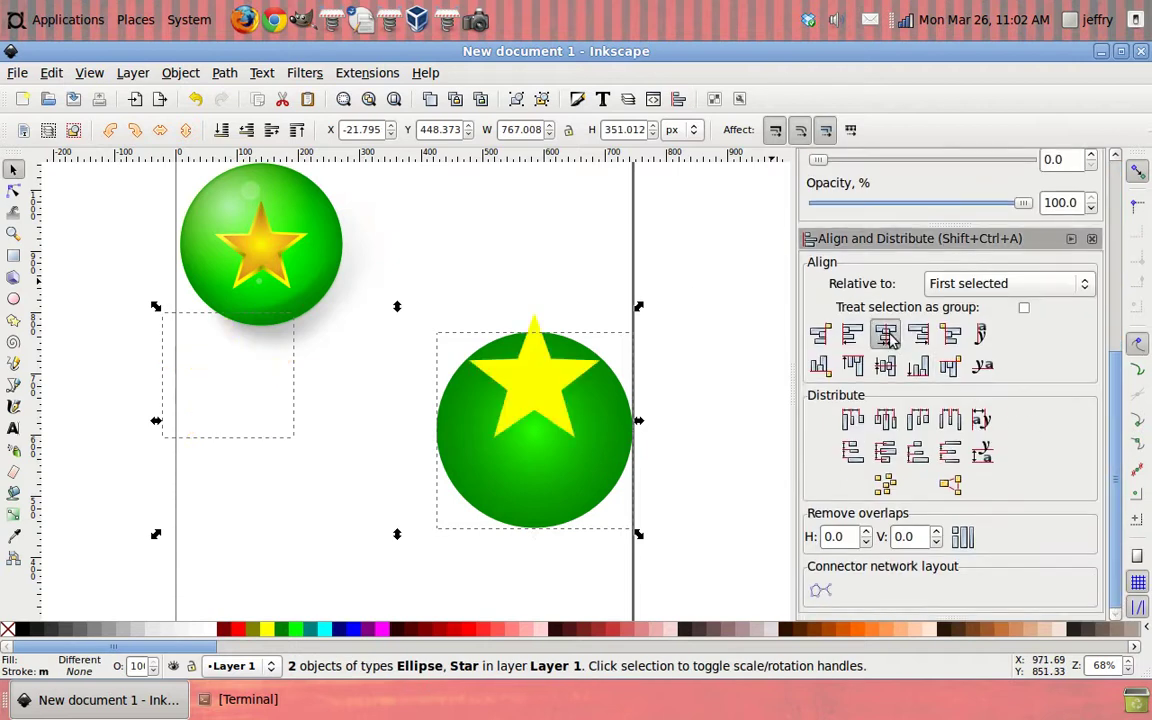
click(886, 366)
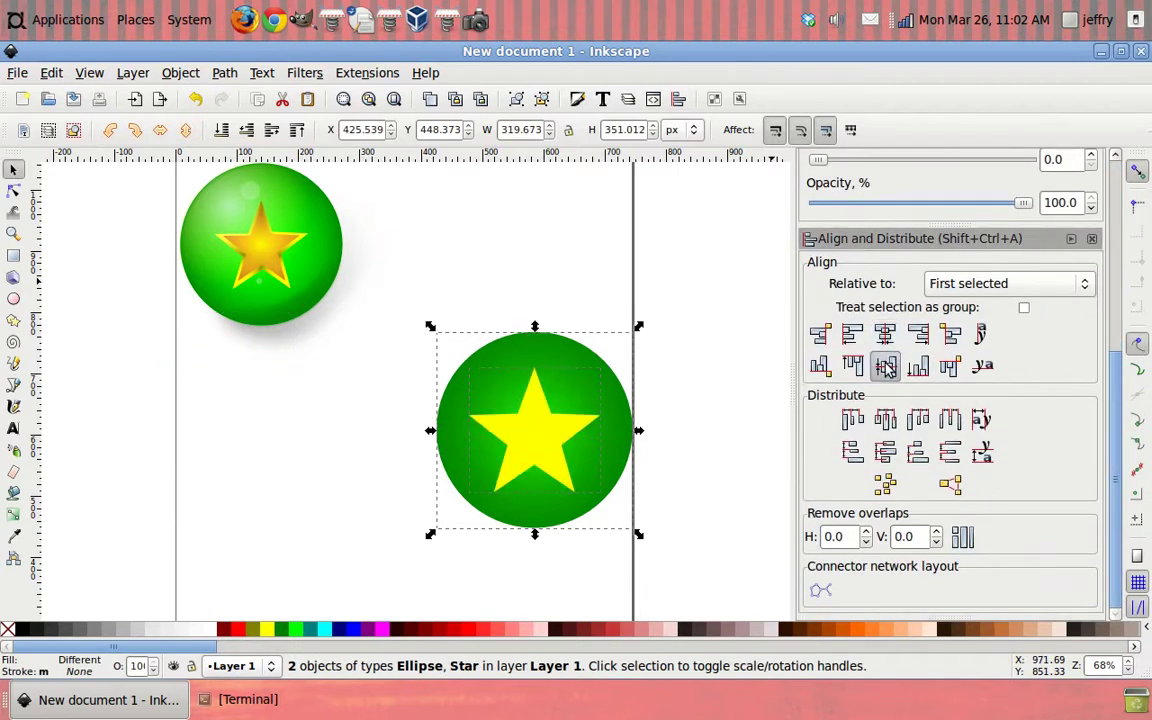
click(722, 356)
scroll(553, 427, down, 1)
key(z)
drag(414, 260, 622, 511)
scroll(527, 403, left, 1)
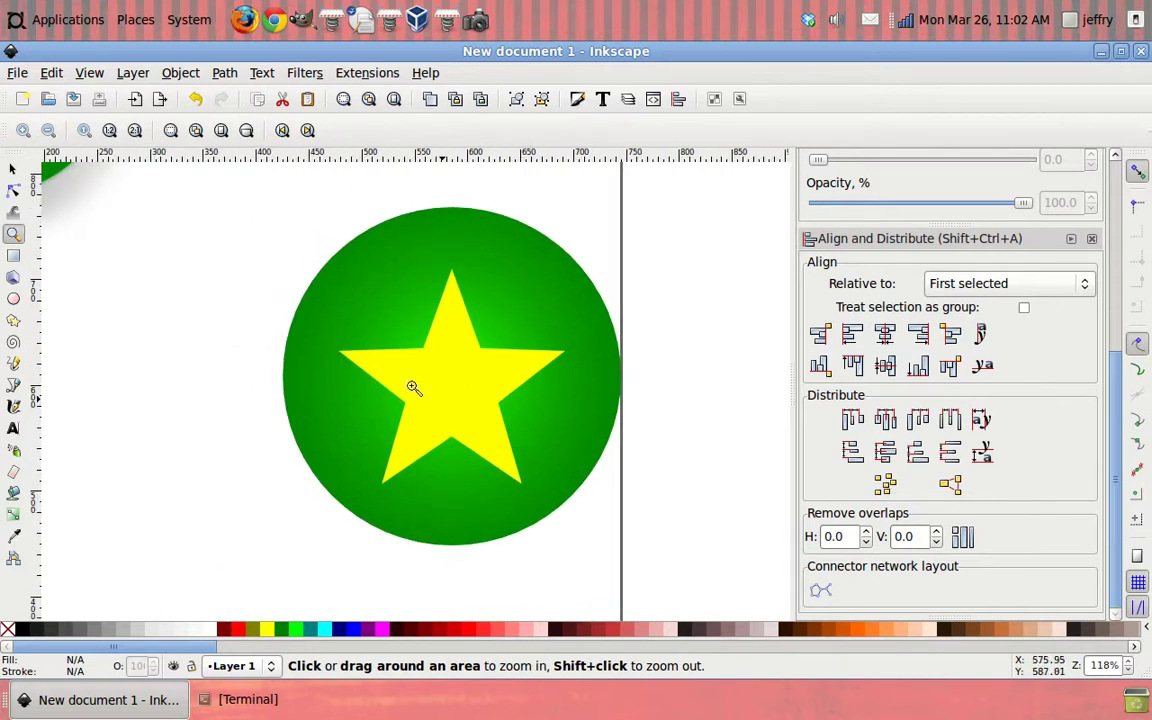
Duplicate the yellow star, shrink the copy slightly and colour it orange
click(13, 168)
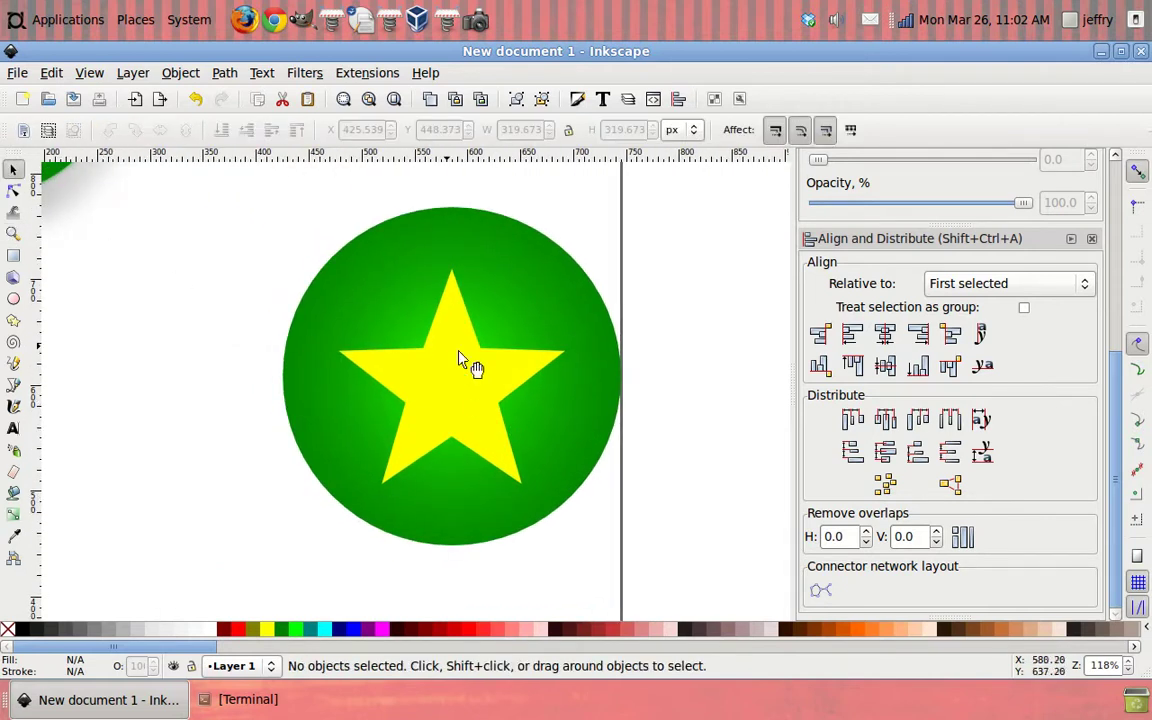
click(473, 379)
key(ctrl)
ctrl+click(473, 379)
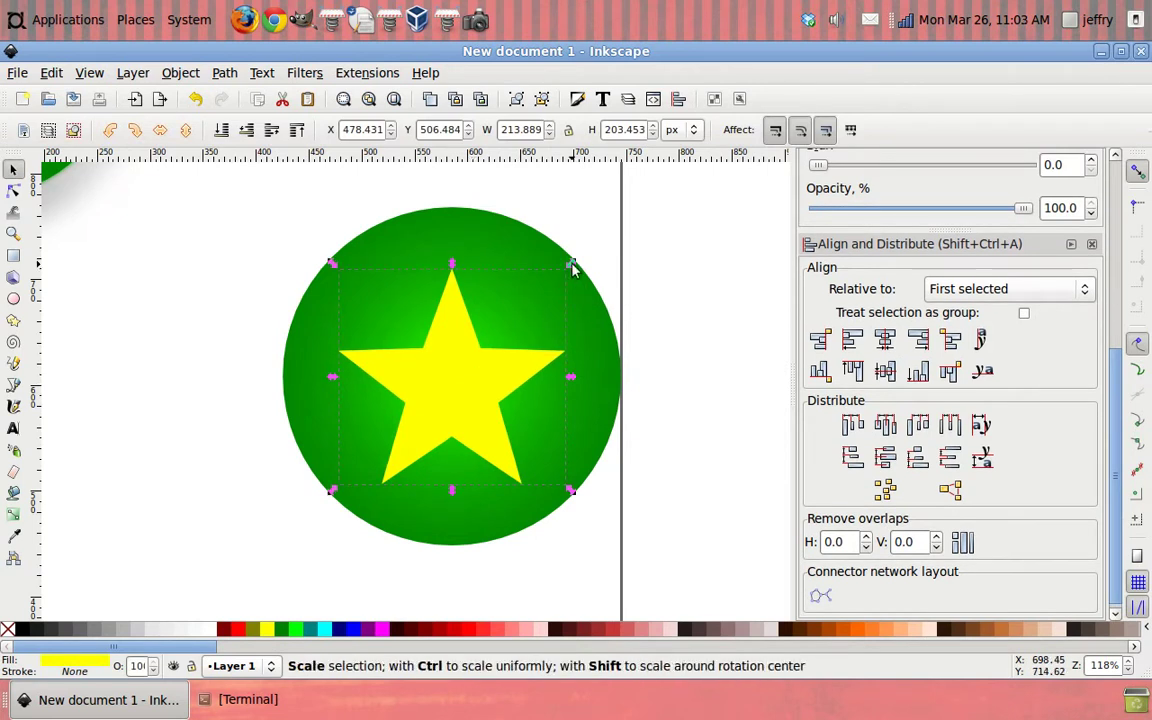
drag(572, 266, 543, 297)
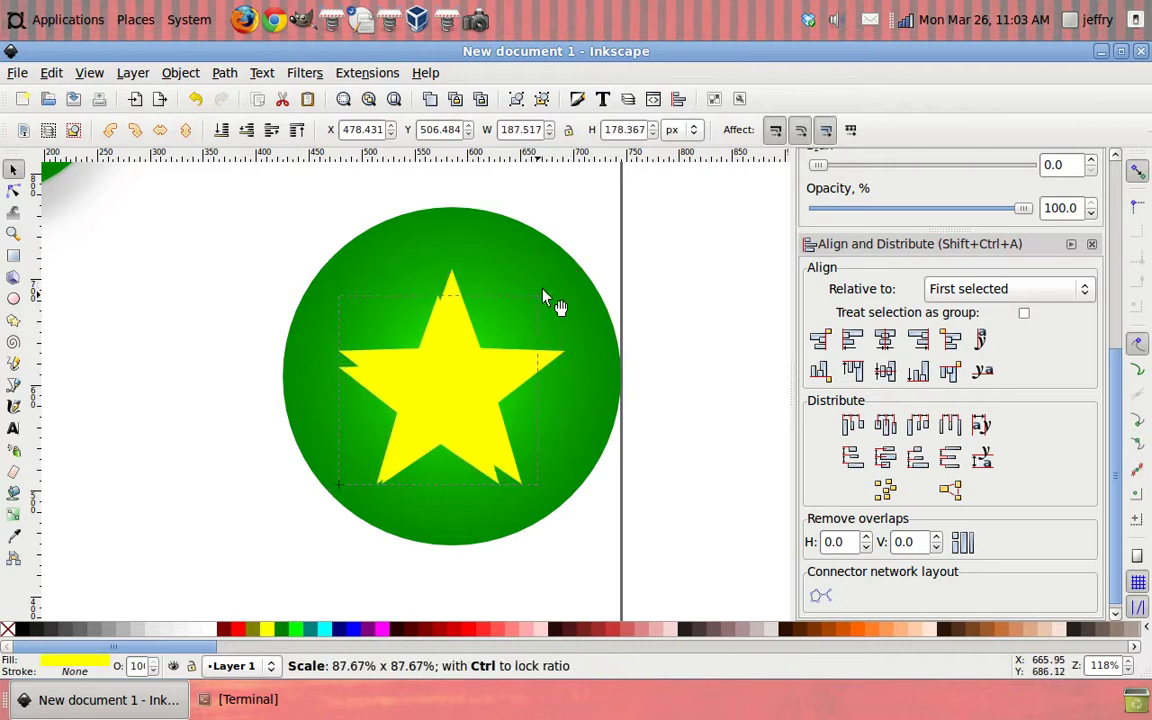
click(684, 295)
click(455, 411)
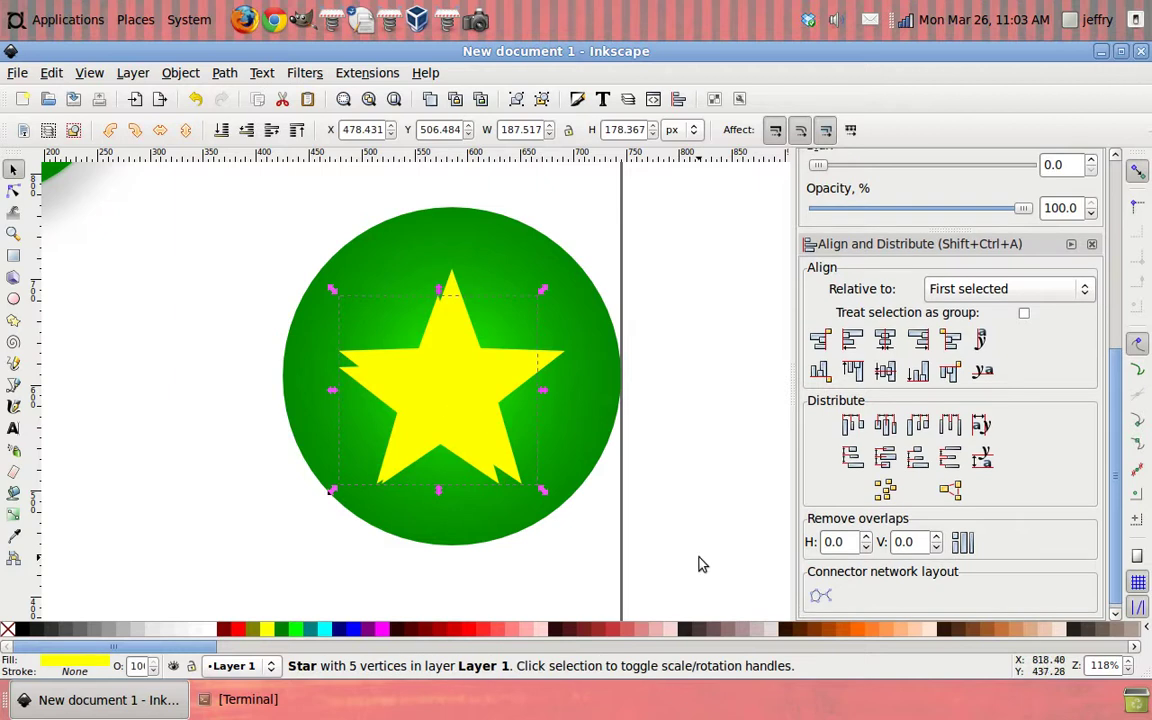
click(851, 630)
Centre the orange star horizontally and vertically on the yellow star
click(679, 370)
click(497, 363)
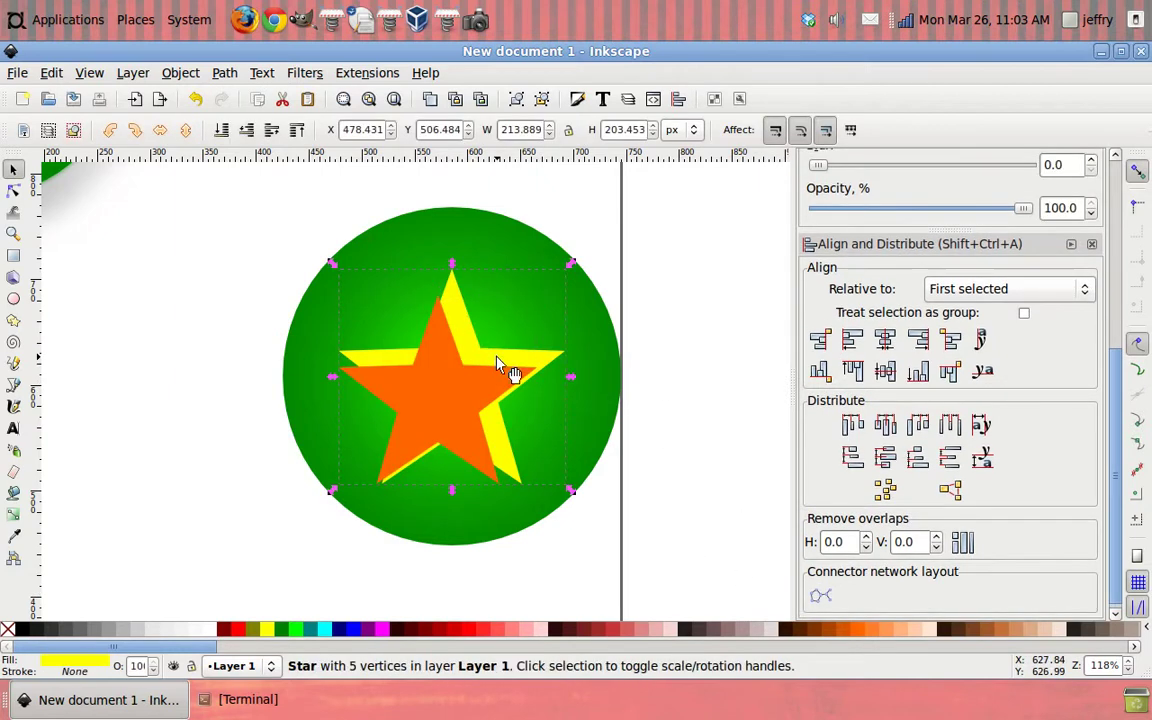
shift+click(447, 393)
click(884, 338)
click(884, 372)
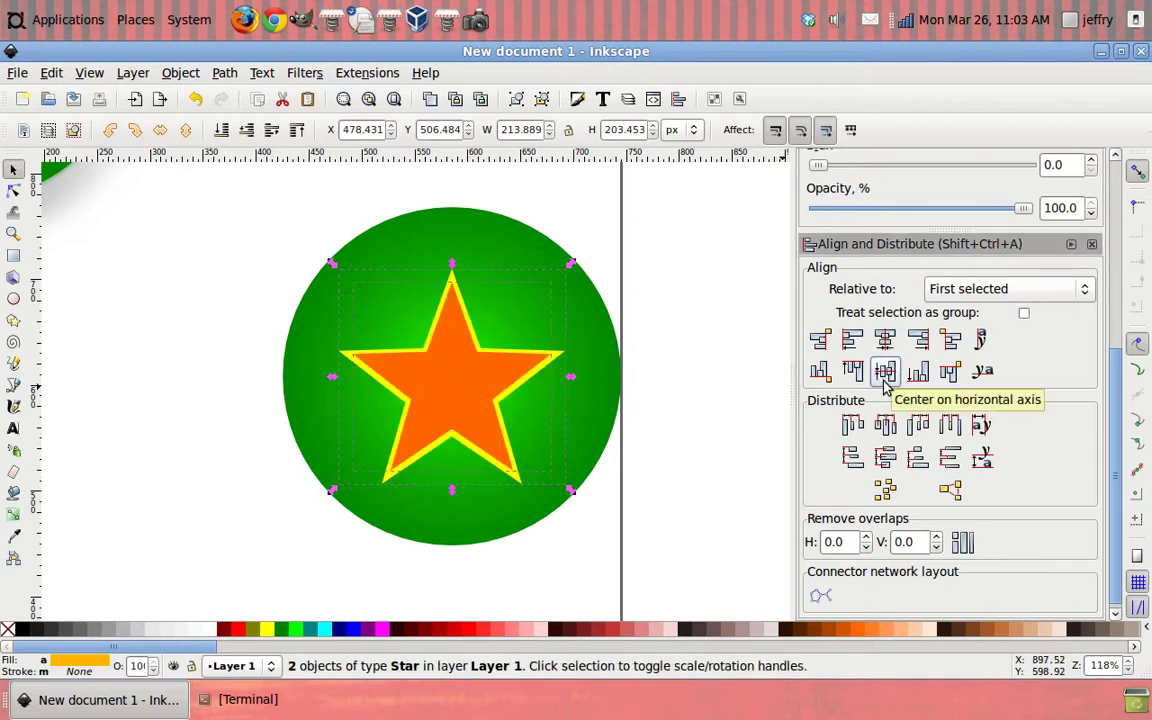
click(708, 397)
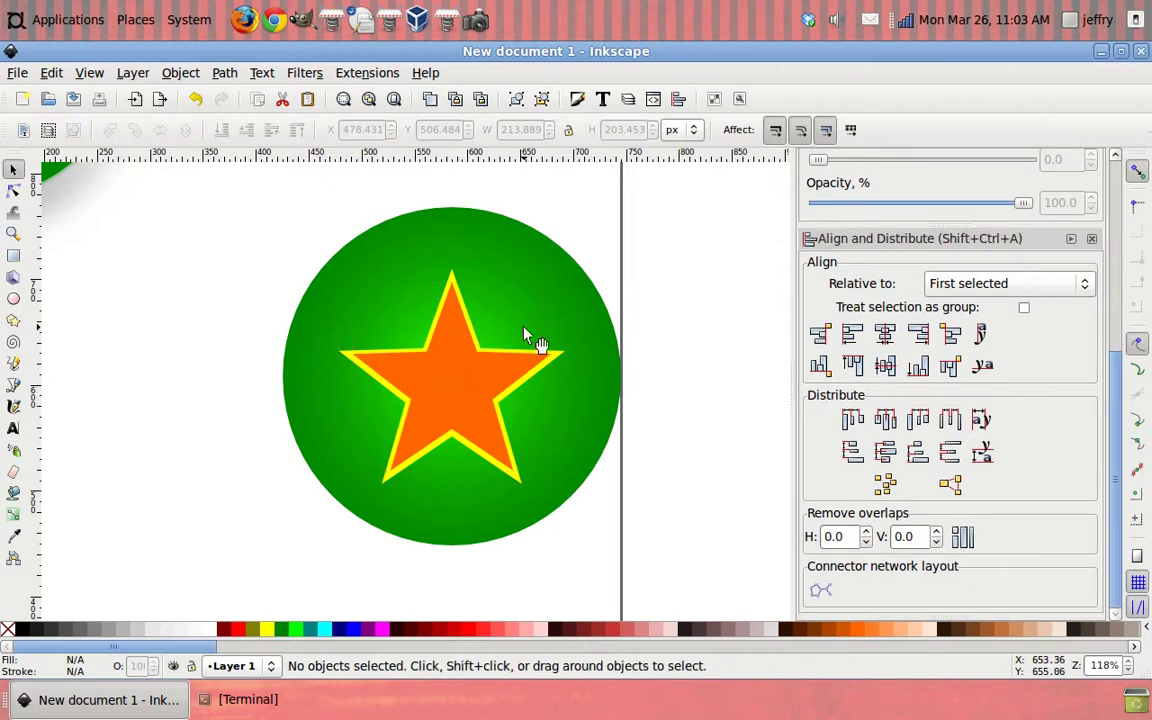
drag(514, 403, 508, 378)
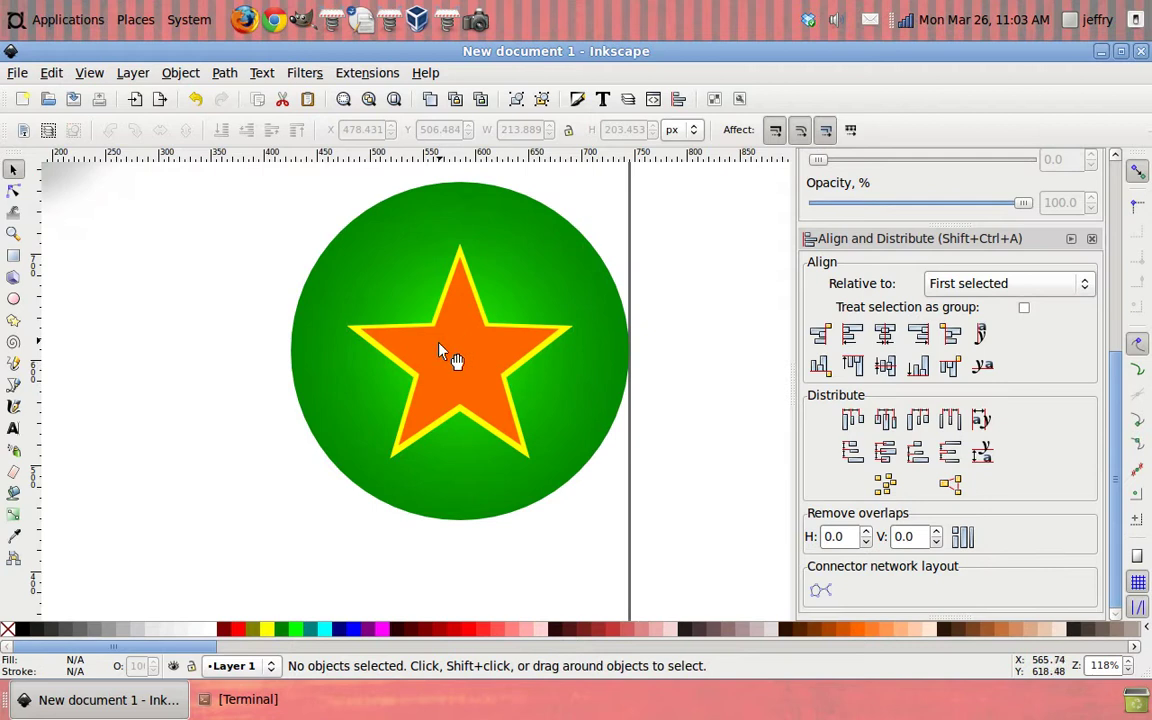
click(458, 365)
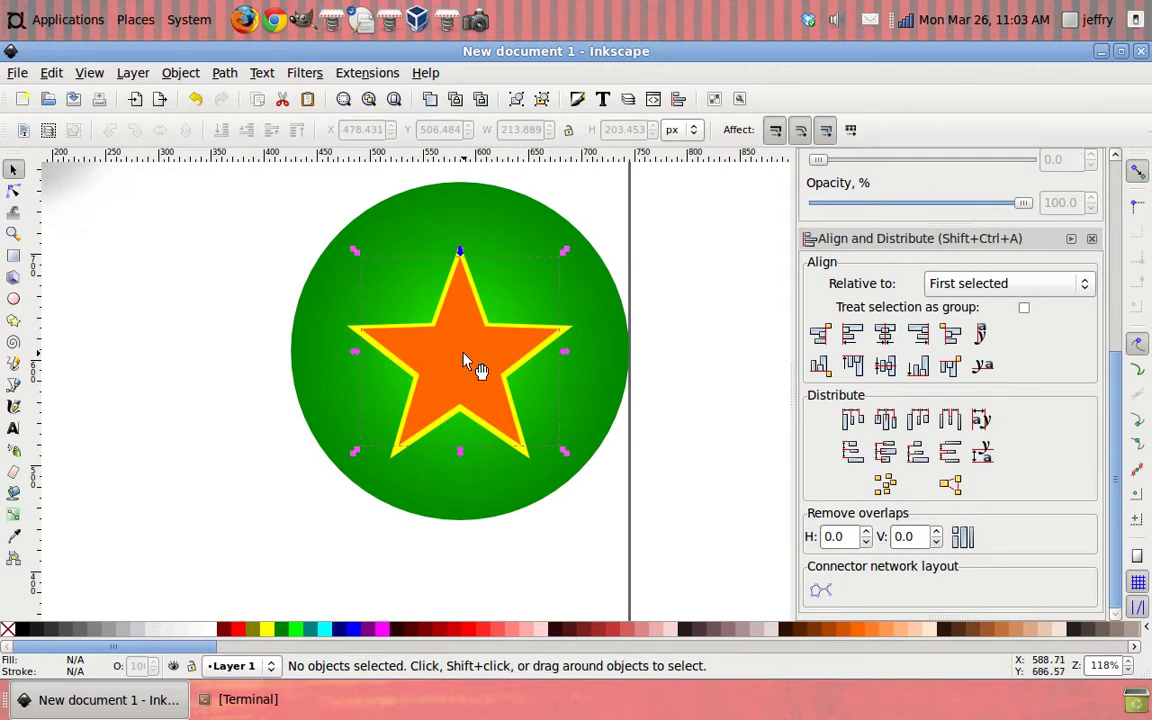
Give the orange star a radial gradient with an orange (#FF6600) outer stop
click(14, 516)
scroll(1118, 381, up, 1)
scroll(1118, 381, up, 5)
click(920, 227)
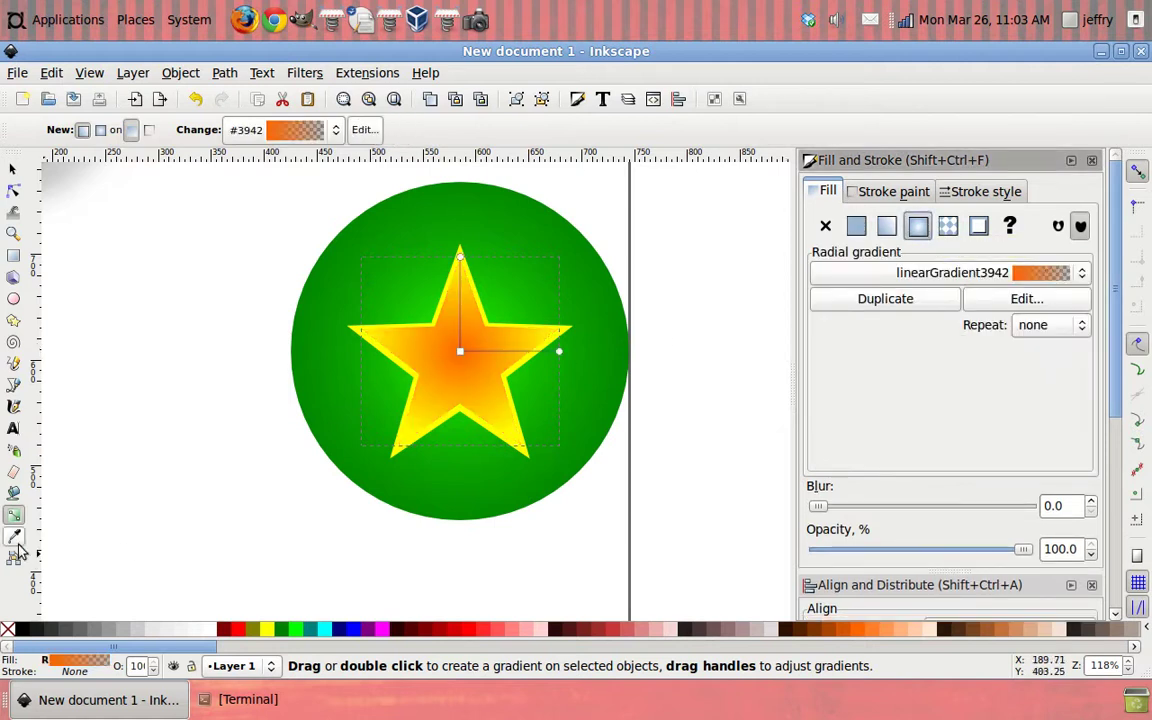
click(560, 352)
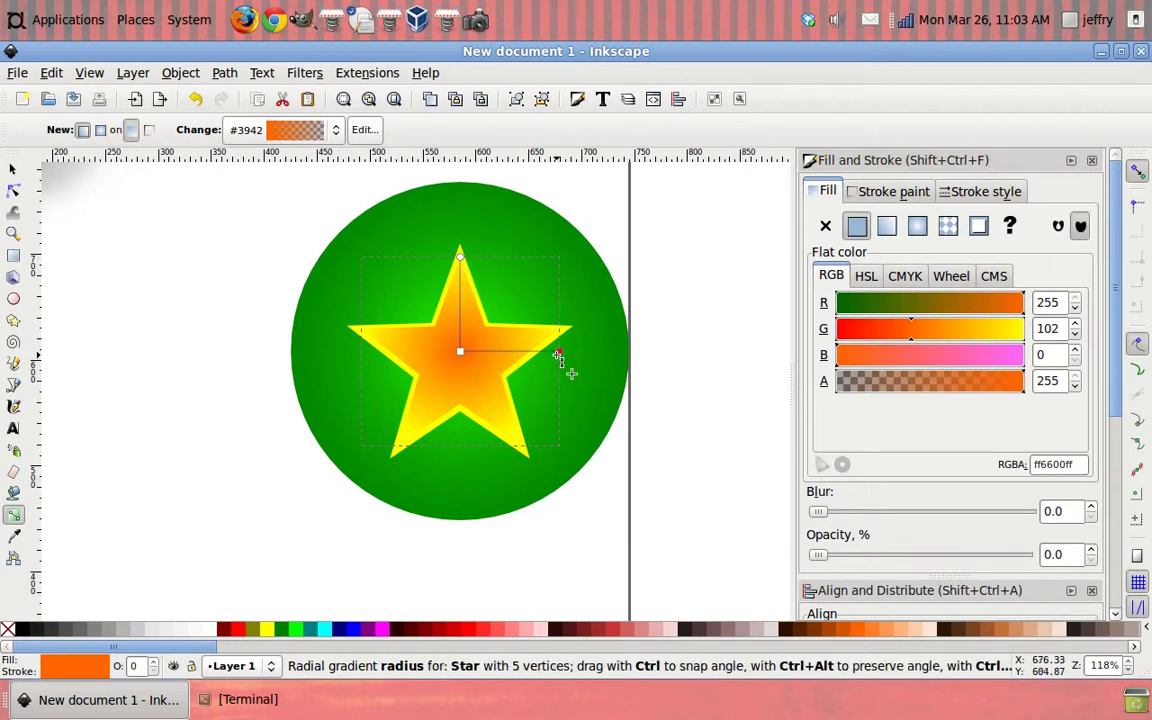
click(858, 638)
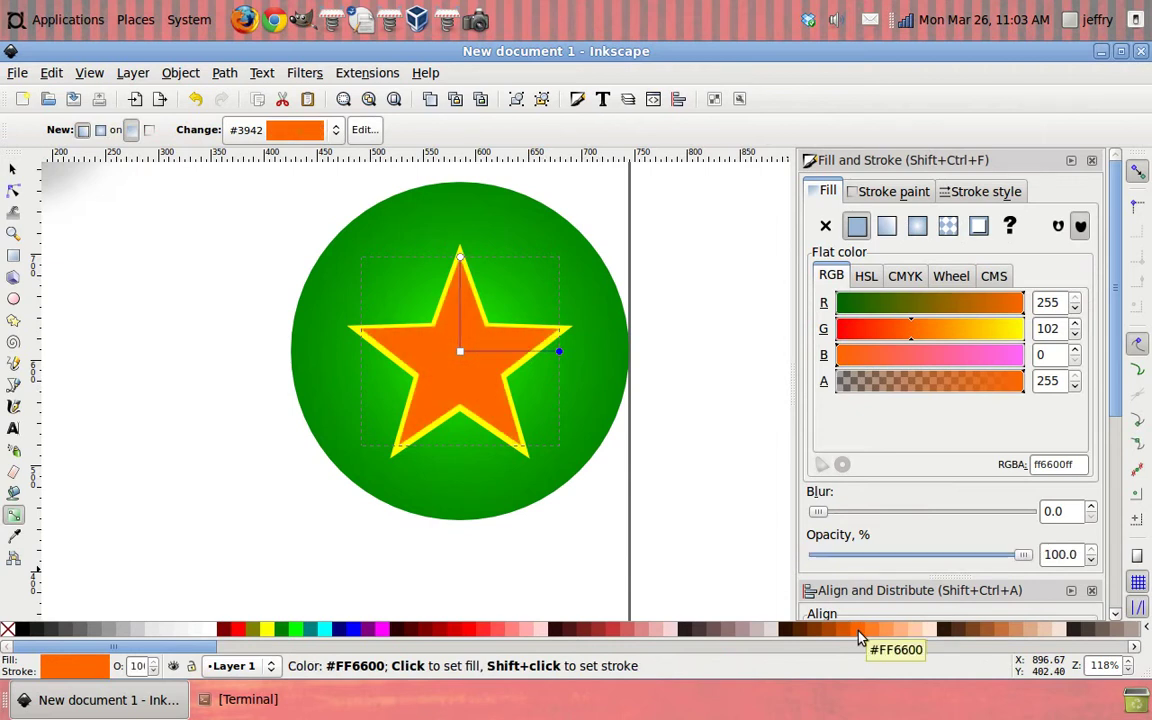
Make the gradient's centre stop yellow, then deselect
click(460, 352)
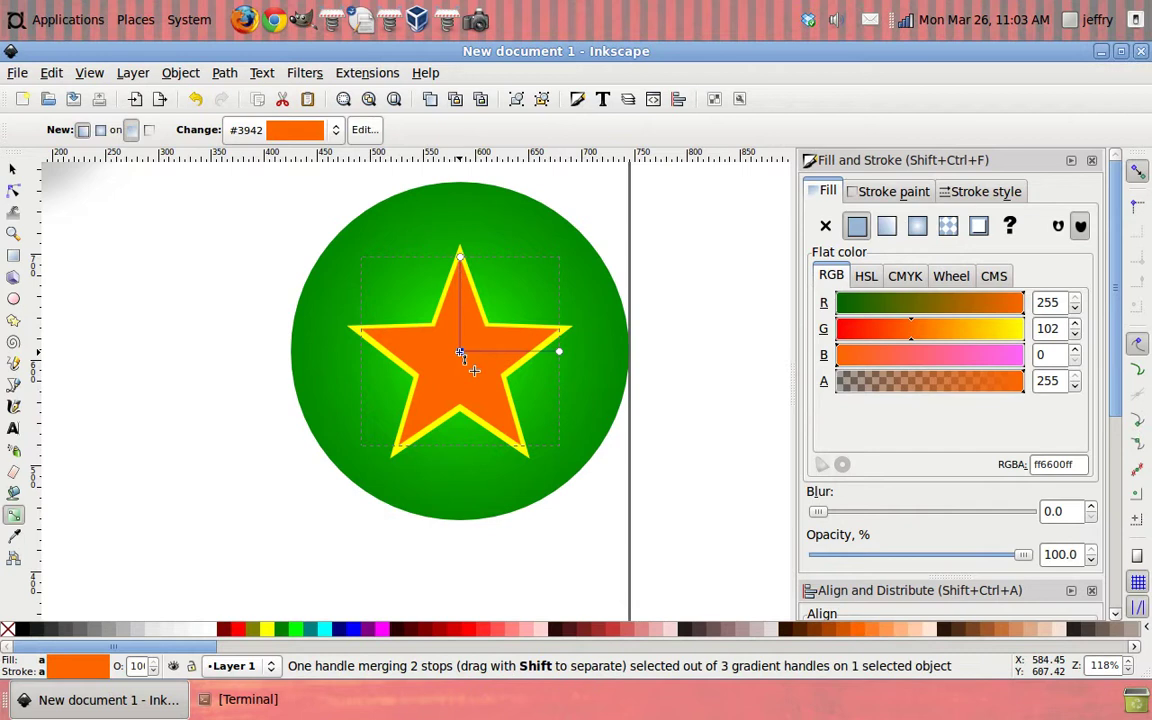
click(269, 631)
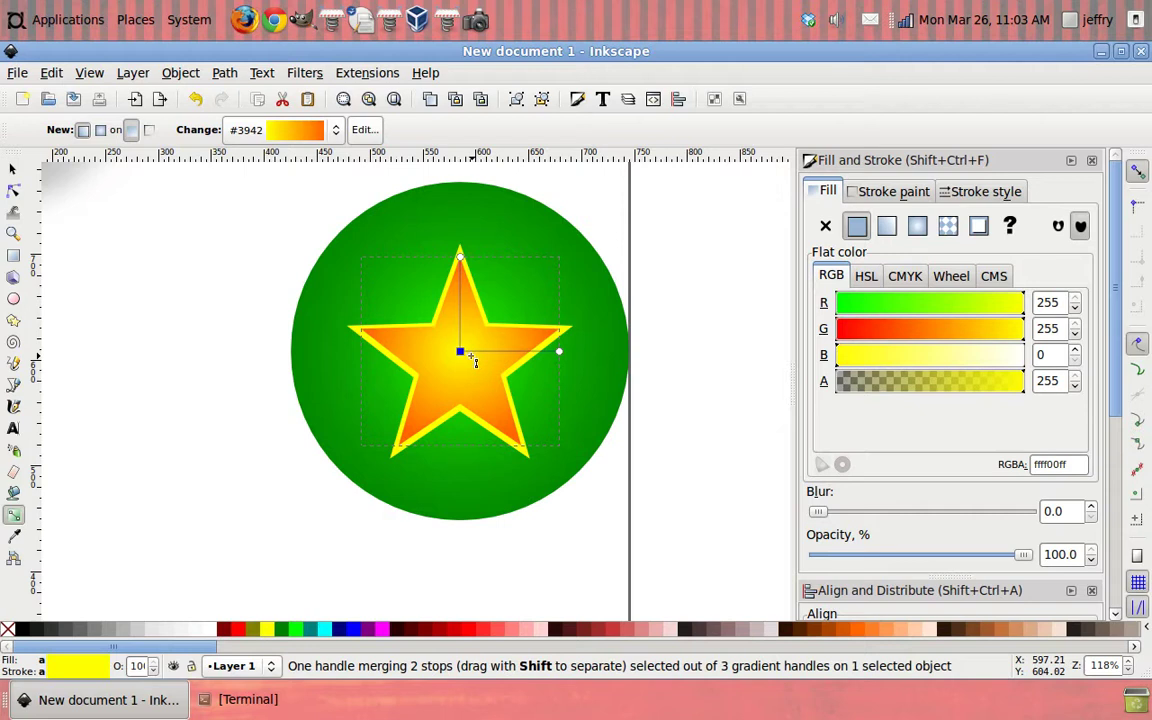
click(460, 351)
drag(1025, 560, 776, 635)
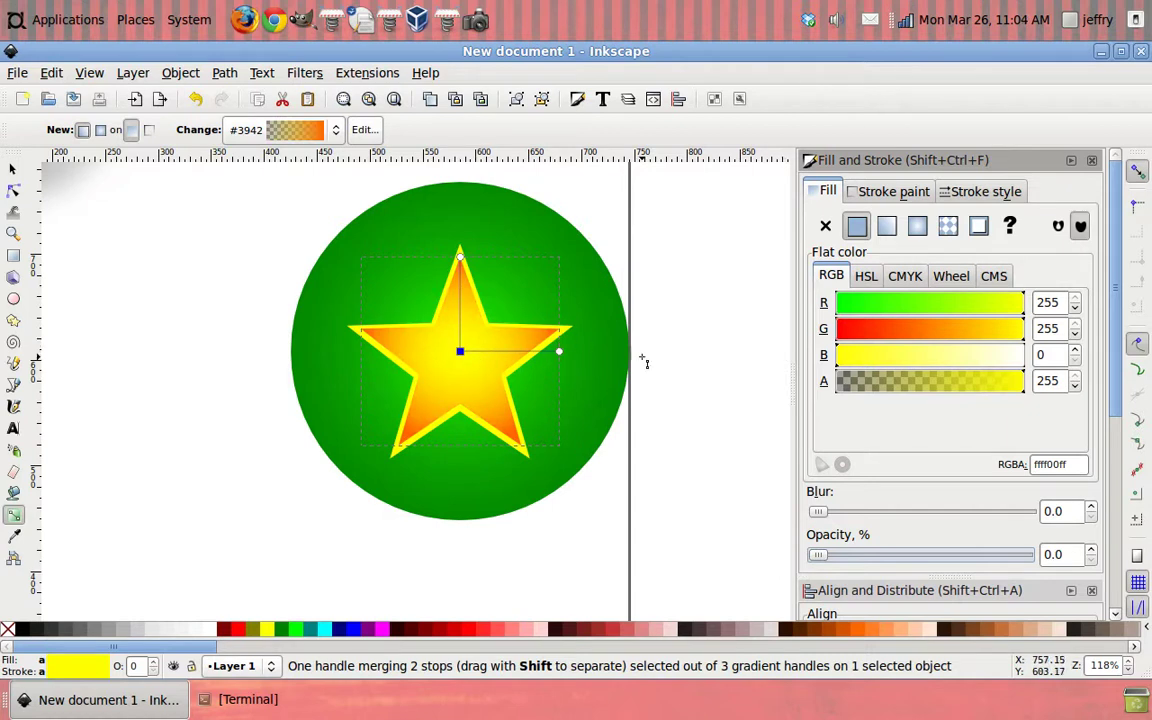
click(13, 168)
click(80, 195)
drag(270, 378, 290, 405)
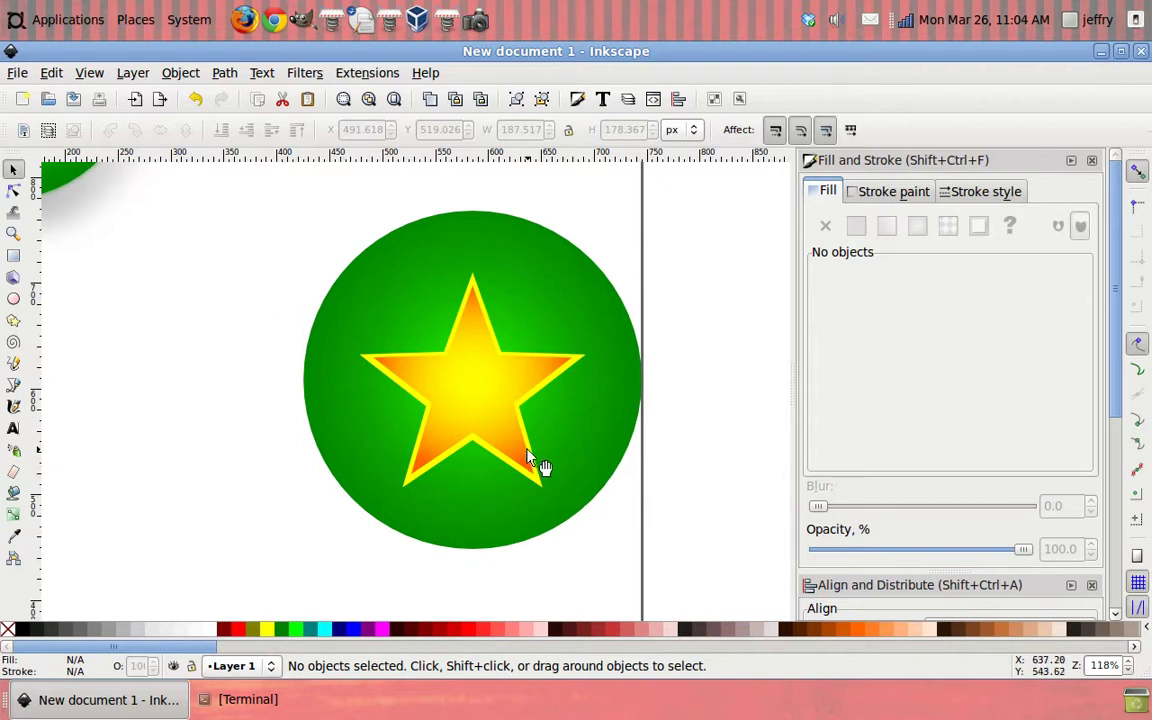
Raise the translucent green circle above the star and drag it right of the page
click(587, 466)
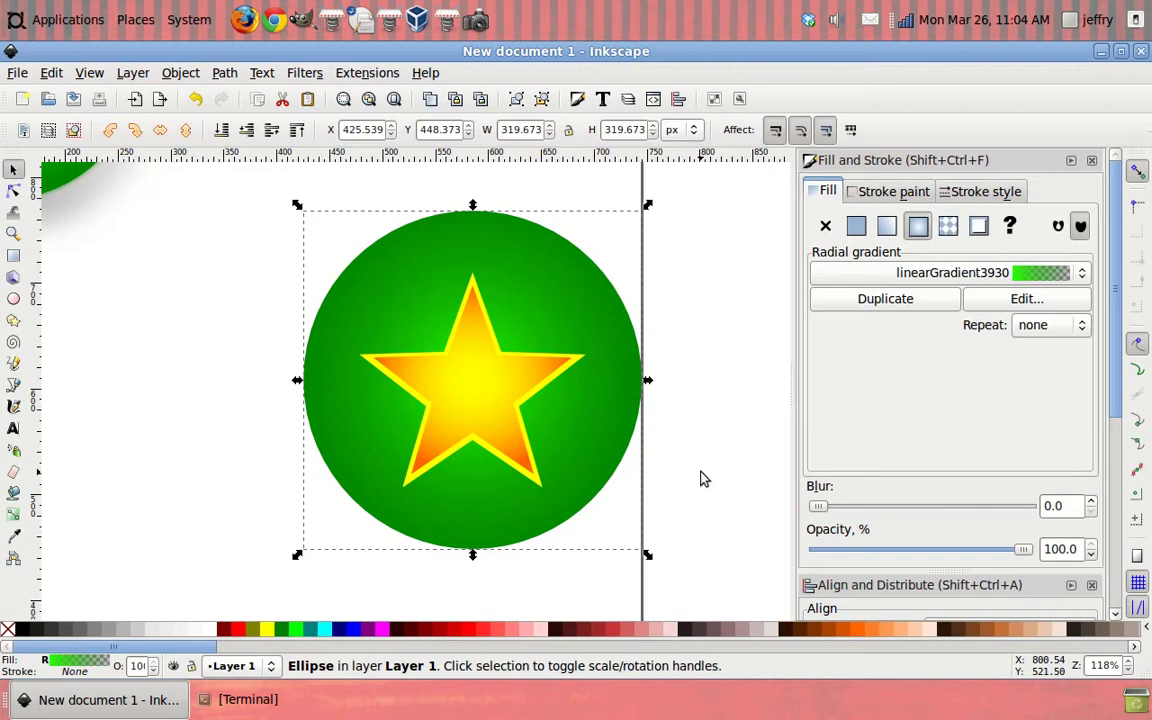
key(ctrl)
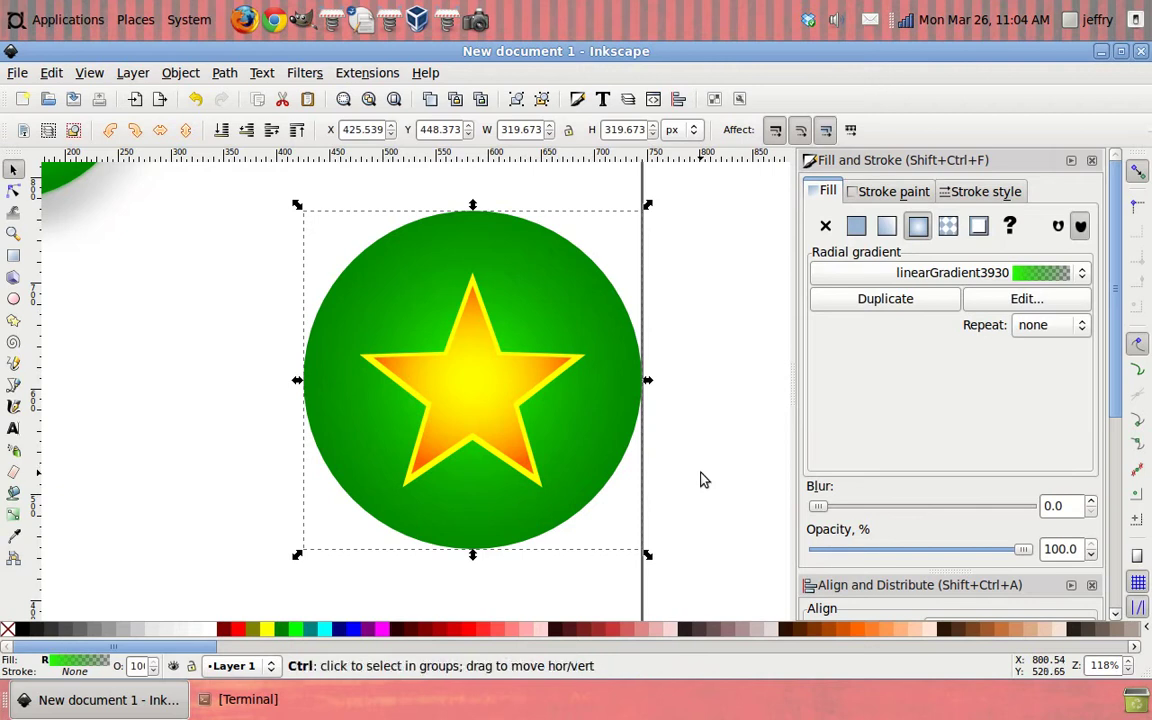
key(Page_Up)
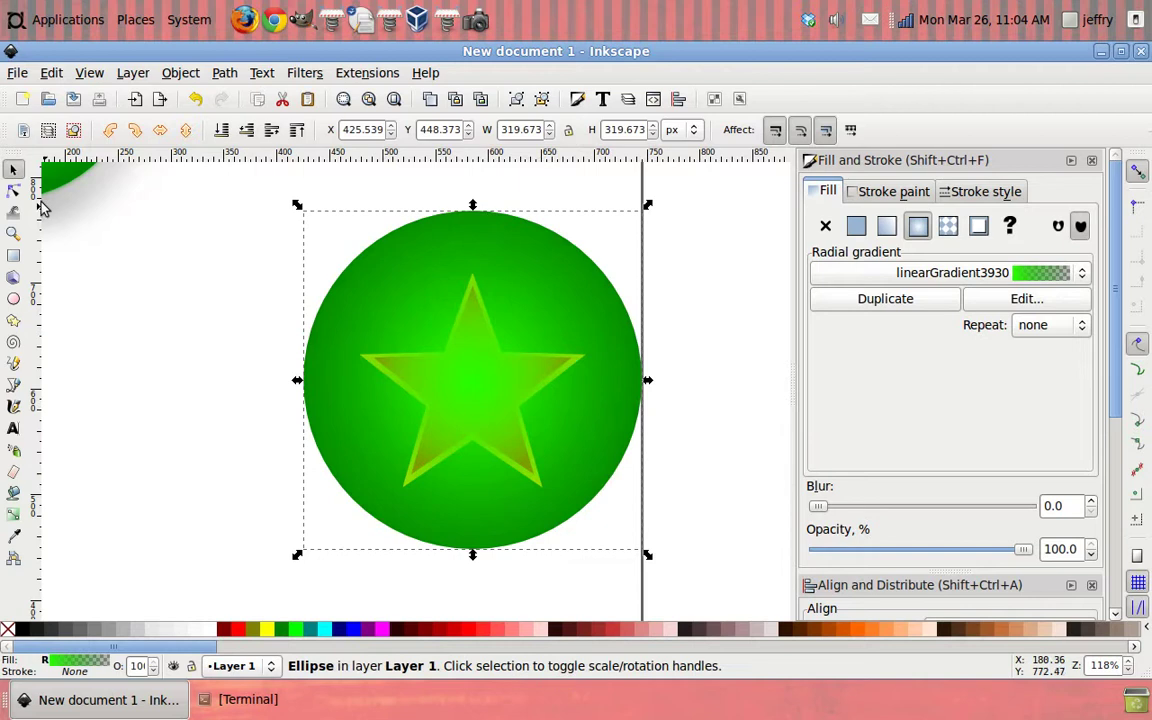
click(14, 233)
click(47, 131)
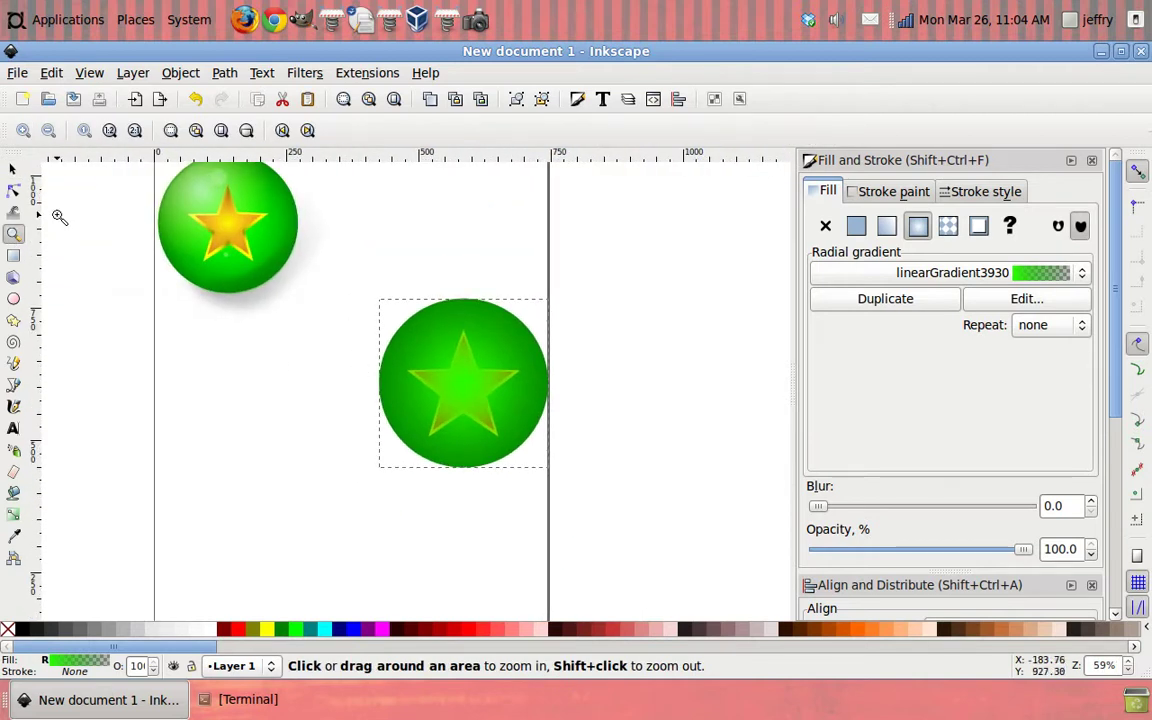
click(13, 170)
click(330, 400)
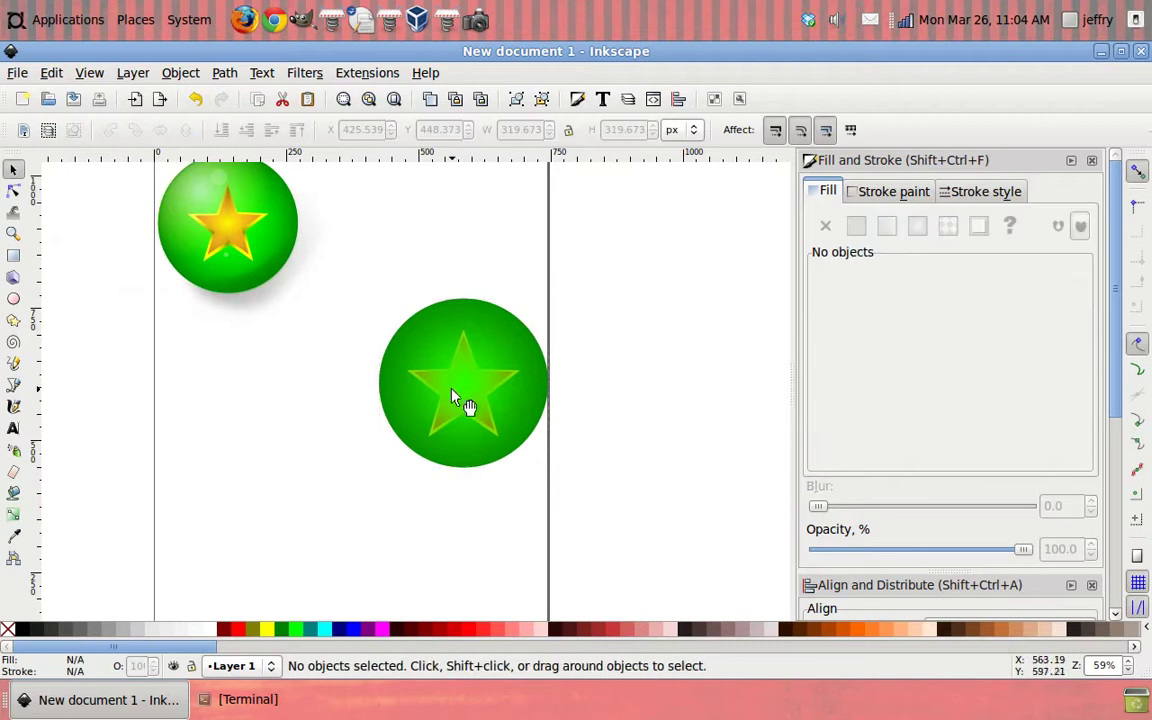
drag(452, 397, 533, 412)
drag(656, 436, 678, 438)
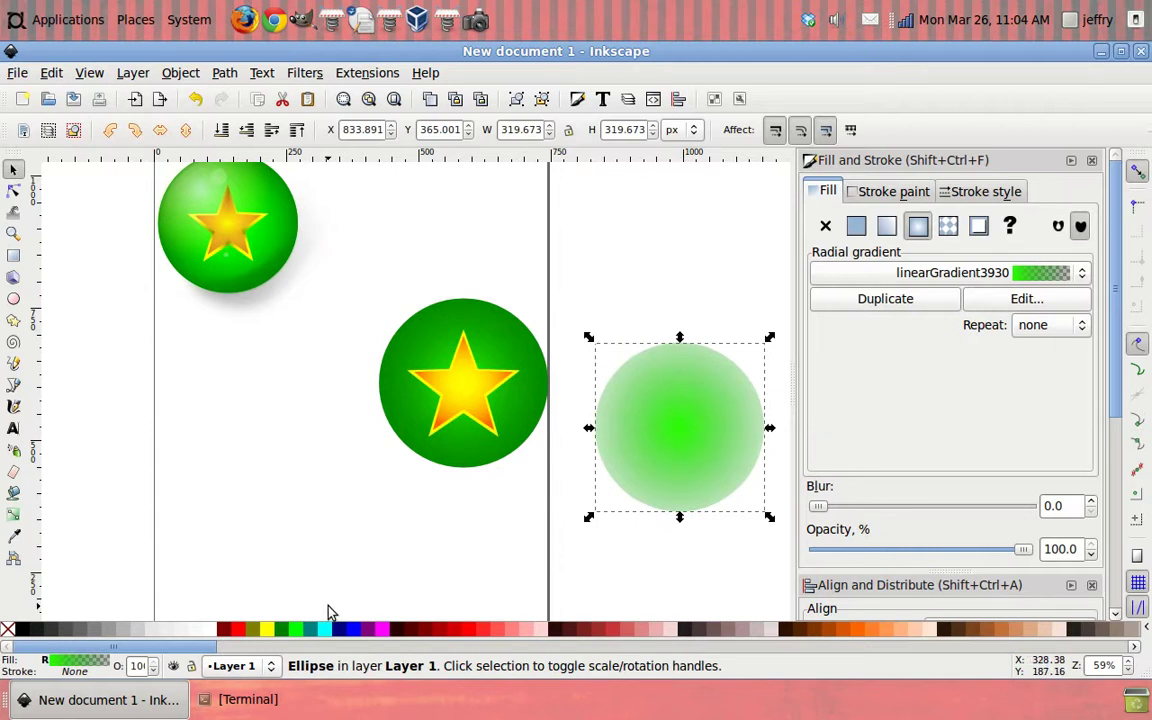
Fill the circle flat lime and offset a red copy up-left of it
click(287, 628)
scroll(327, 553, right, 2)
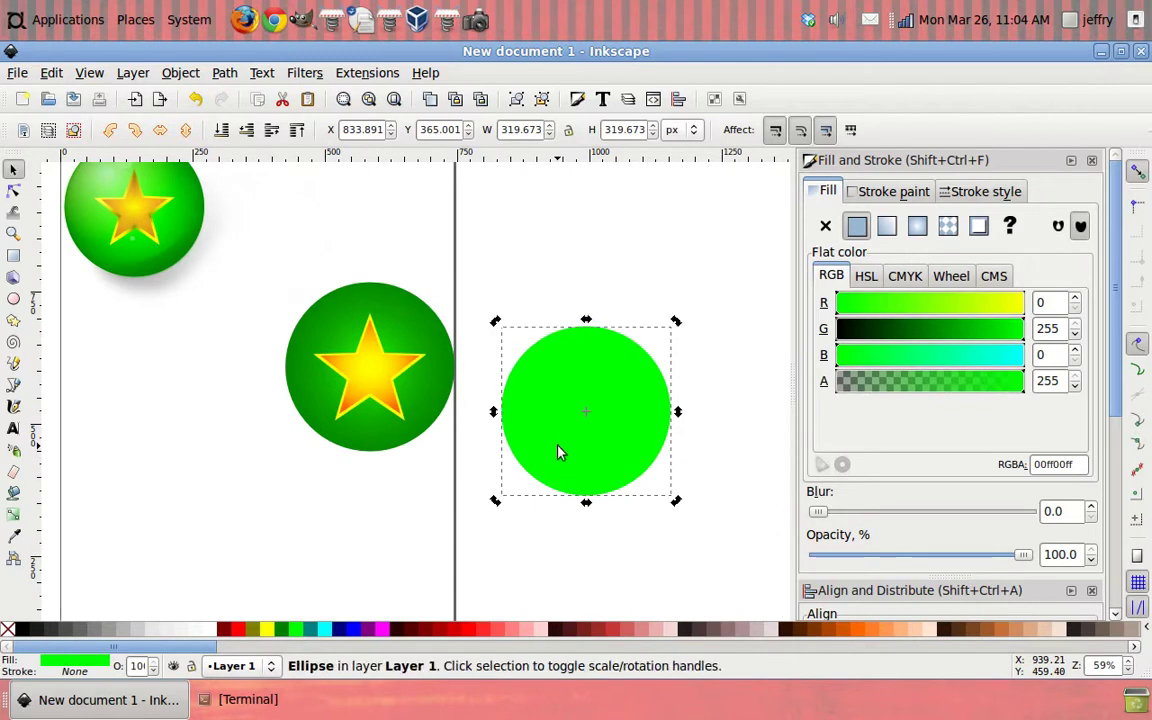
click(463, 628)
click(498, 559)
drag(587, 421, 563, 405)
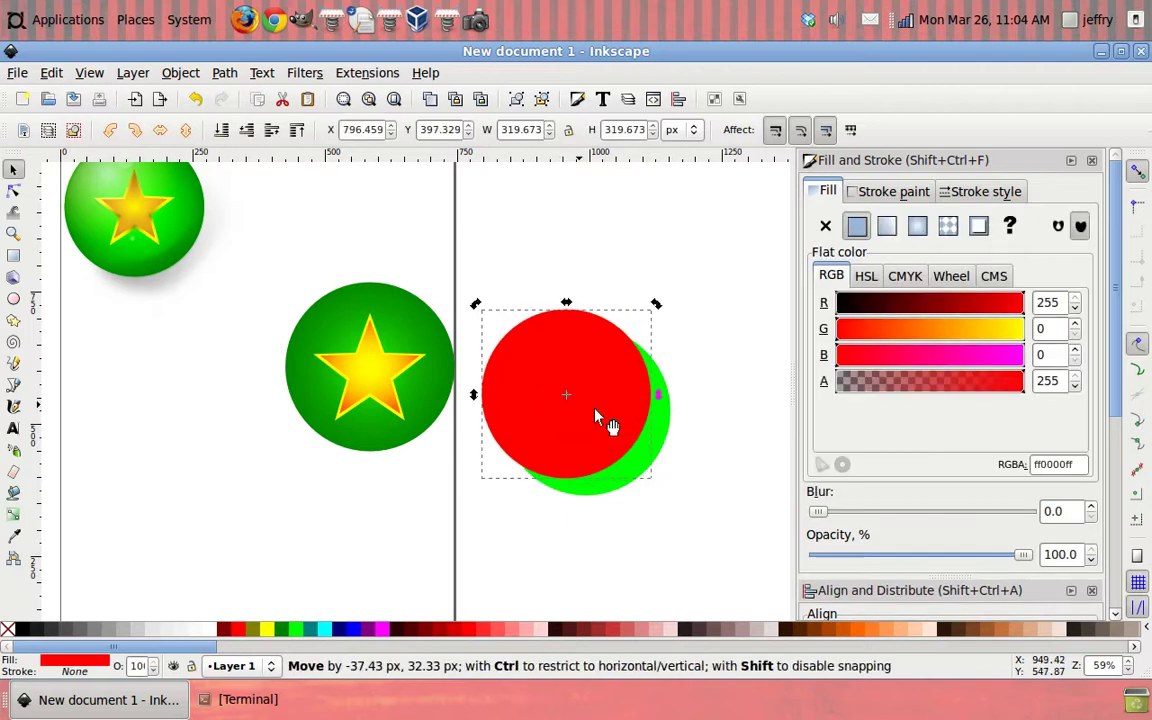
click(674, 468)
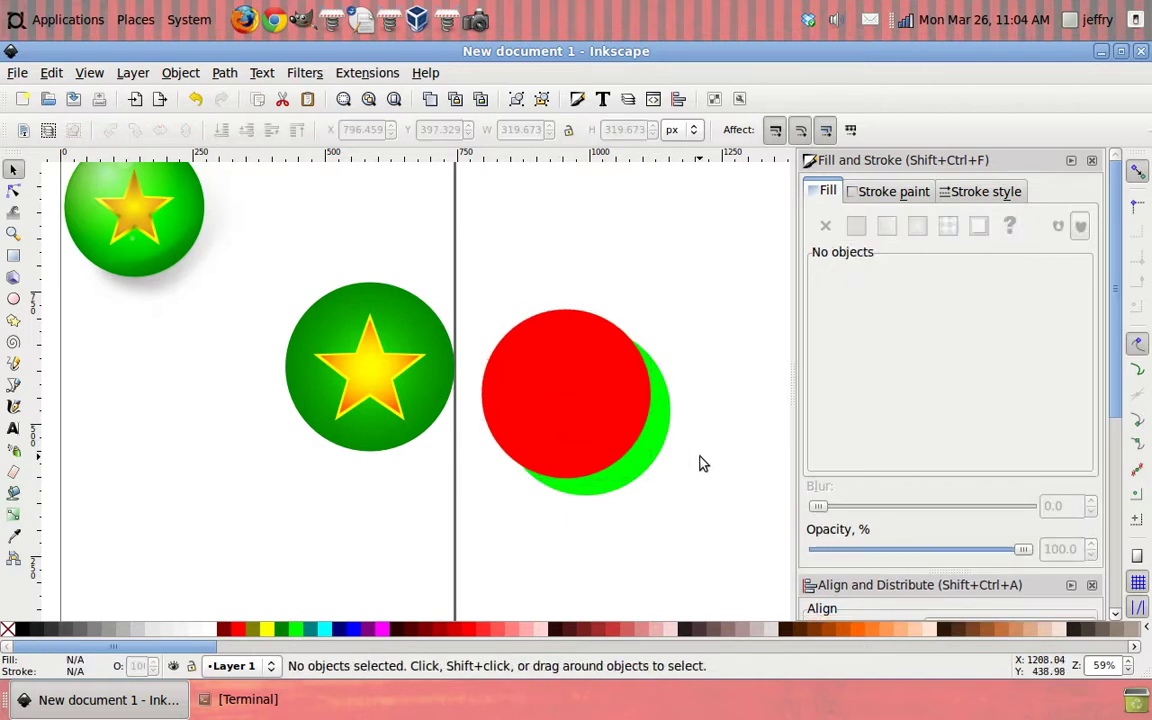
drag(601, 422, 605, 419)
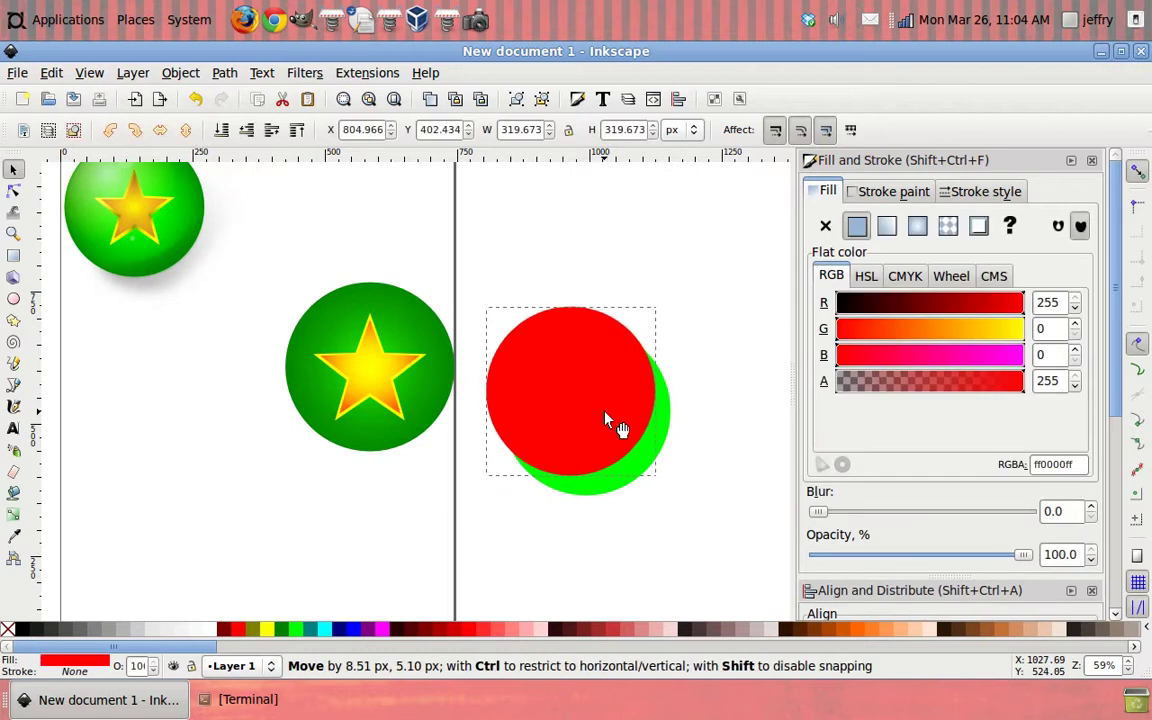
click(758, 463)
Subtract the red circle from the lime one with Path > Difference and fill the crescent #008000
click(638, 467)
shift+click(598, 424)
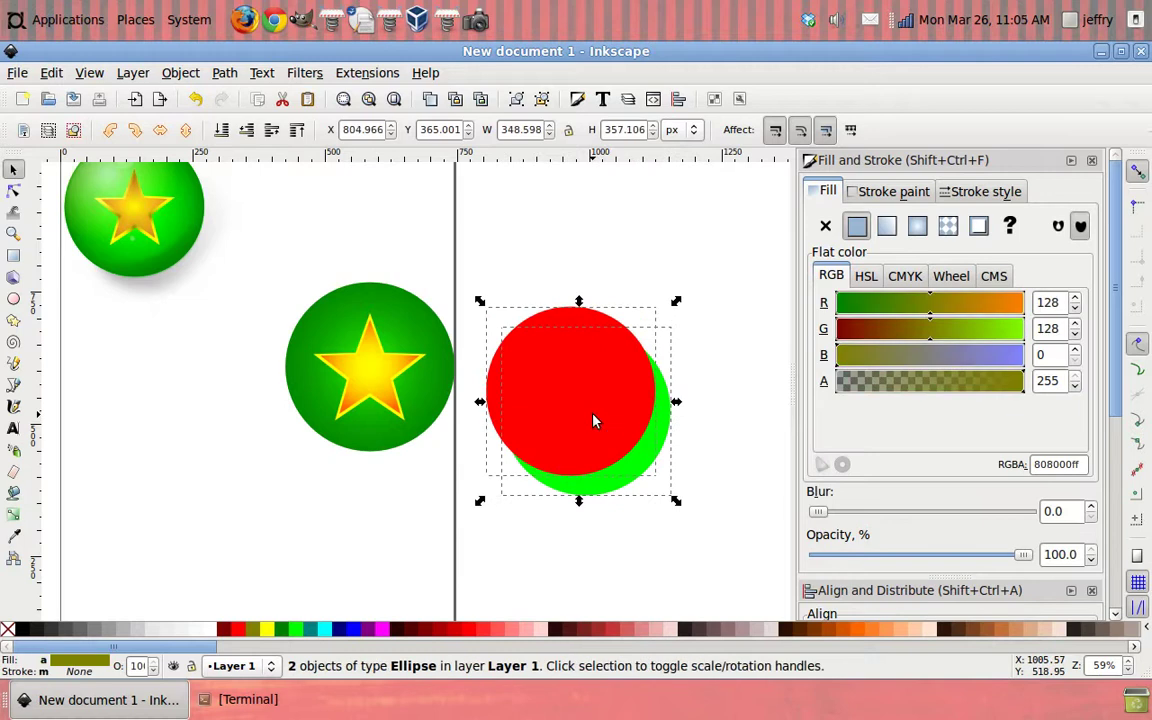
click(226, 76)
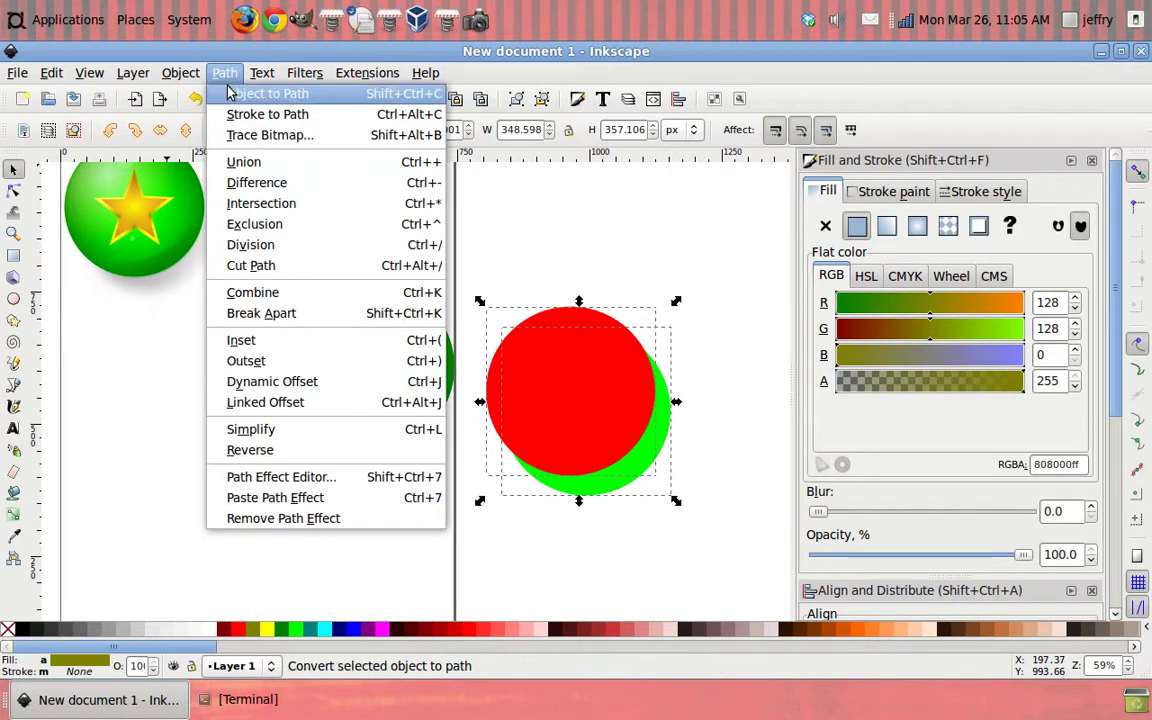
click(287, 190)
click(437, 262)
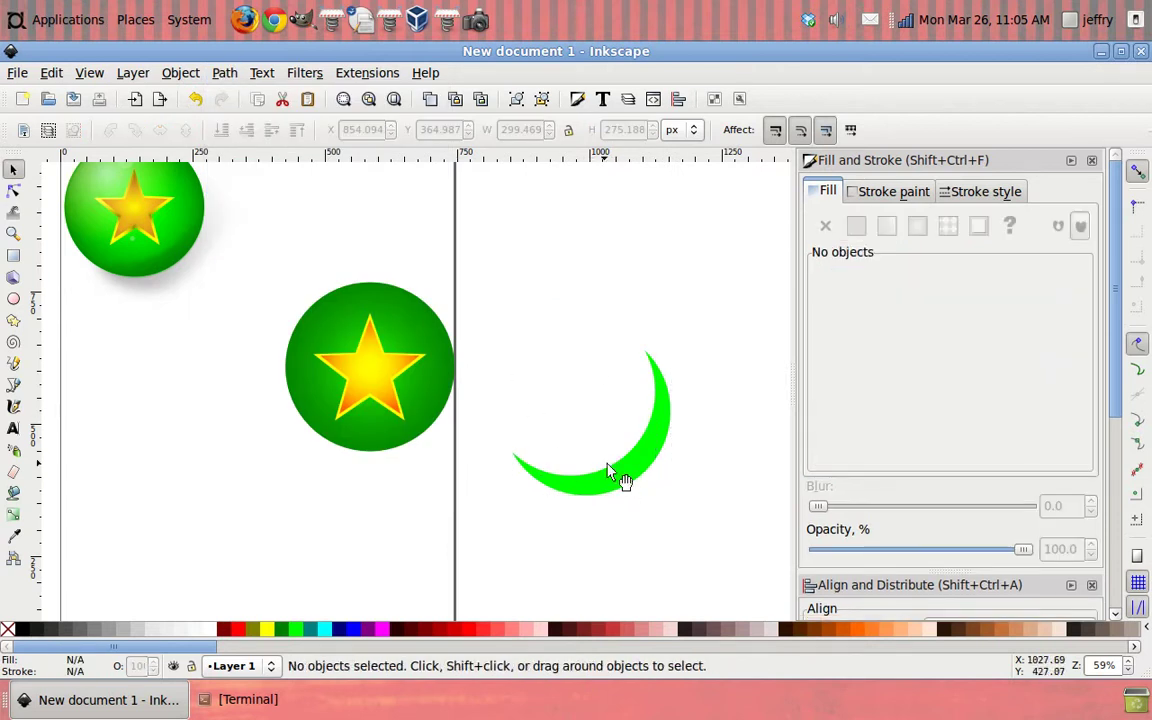
drag(694, 489, 735, 460)
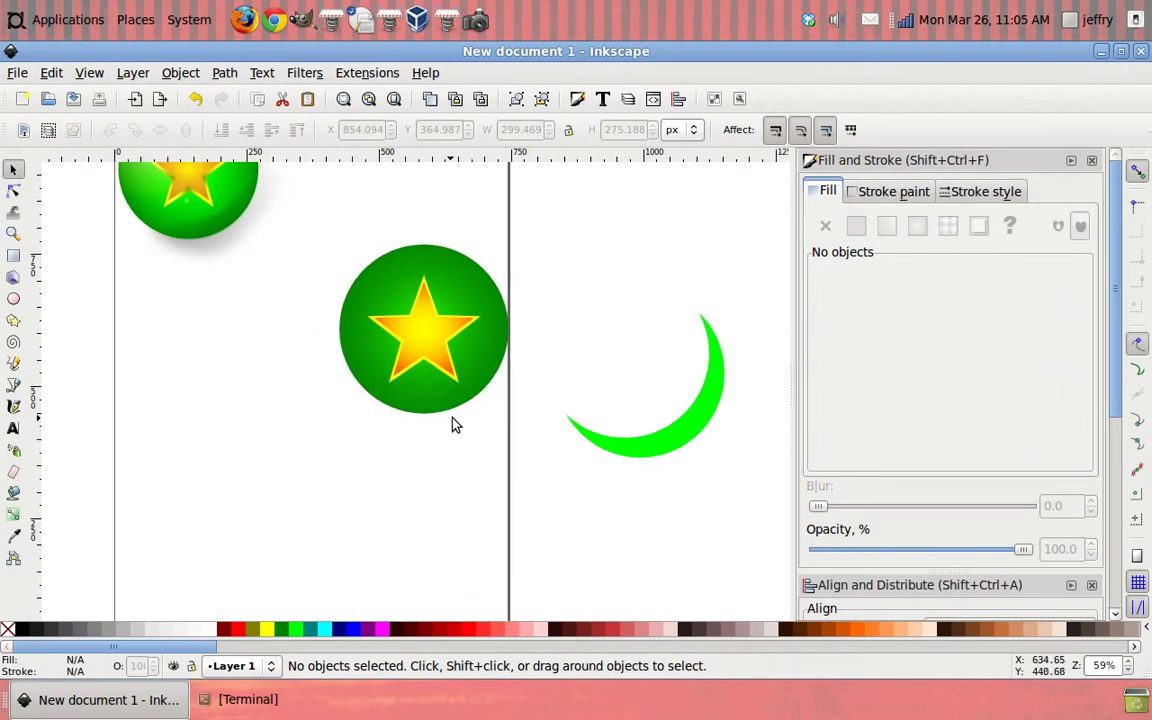
click(489, 370)
key(Escape)
click(630, 442)
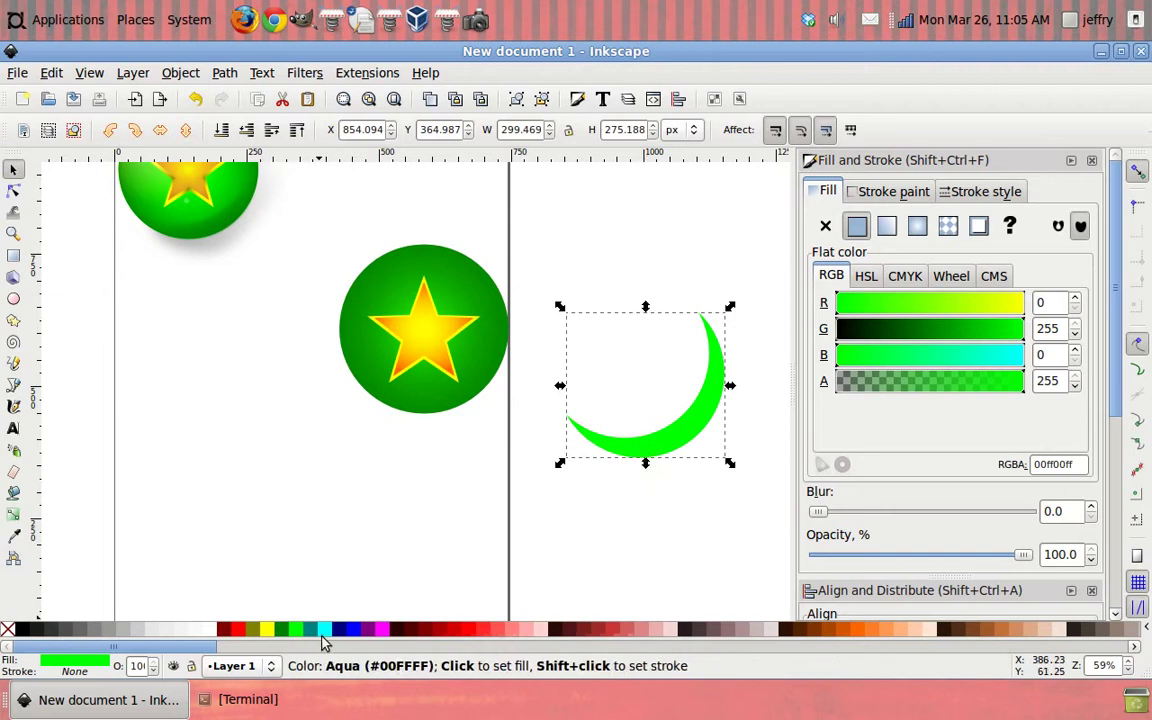
click(282, 634)
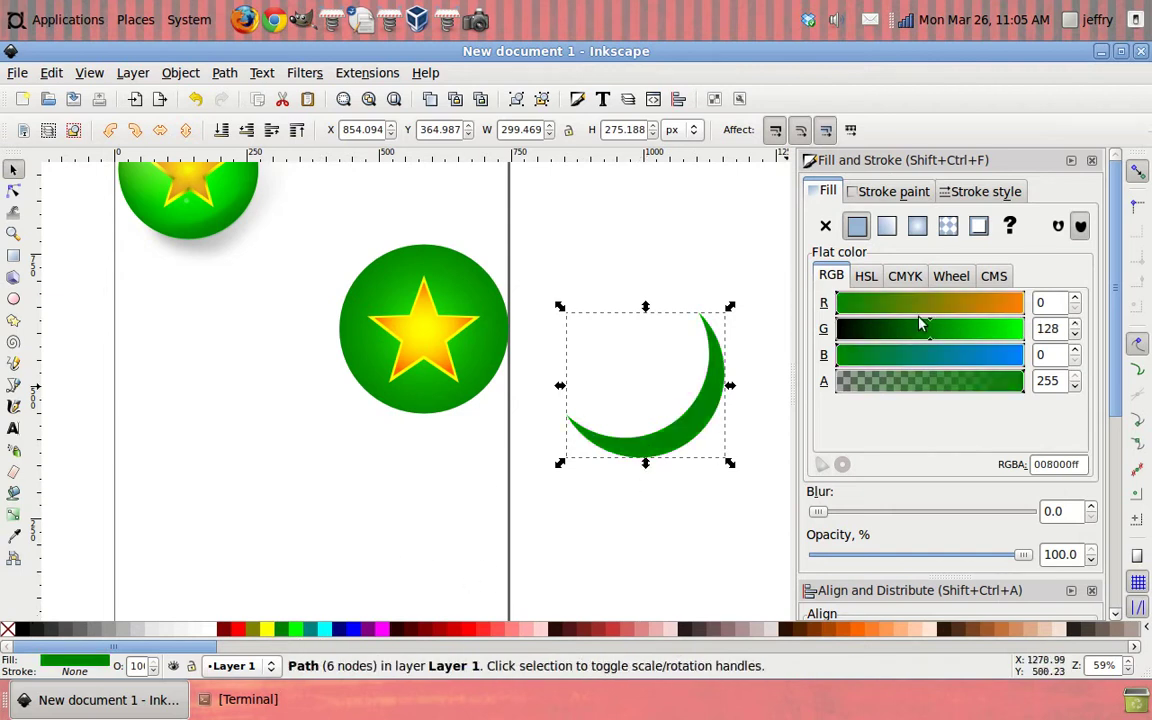
Centre the dark green crescent on the star circle on both axes, then zoom in
click(566, 233)
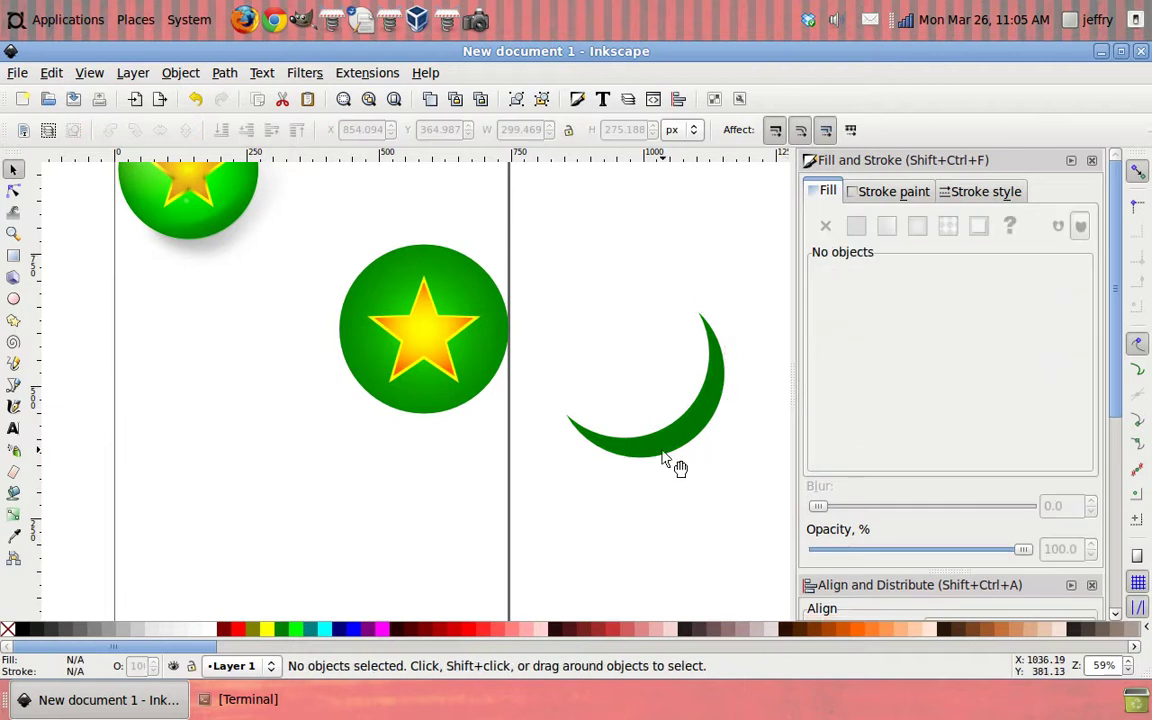
click(424, 402)
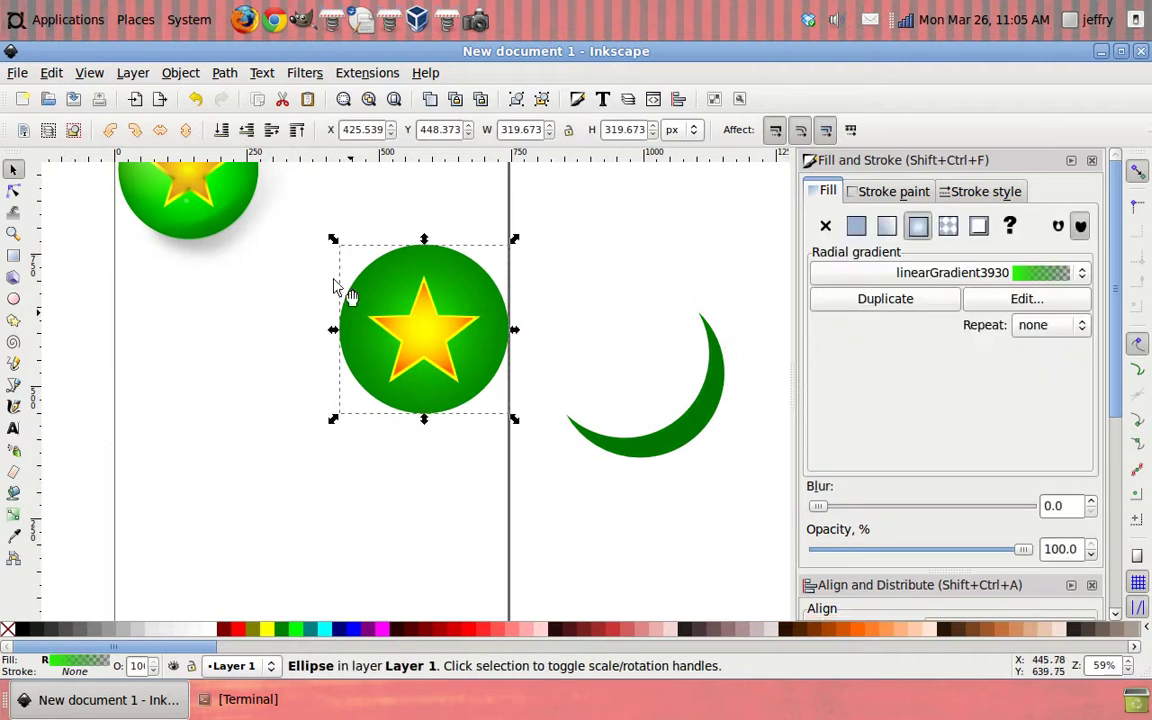
key(shift)
shift+click(684, 441)
drag(1118, 388, 1117, 578)
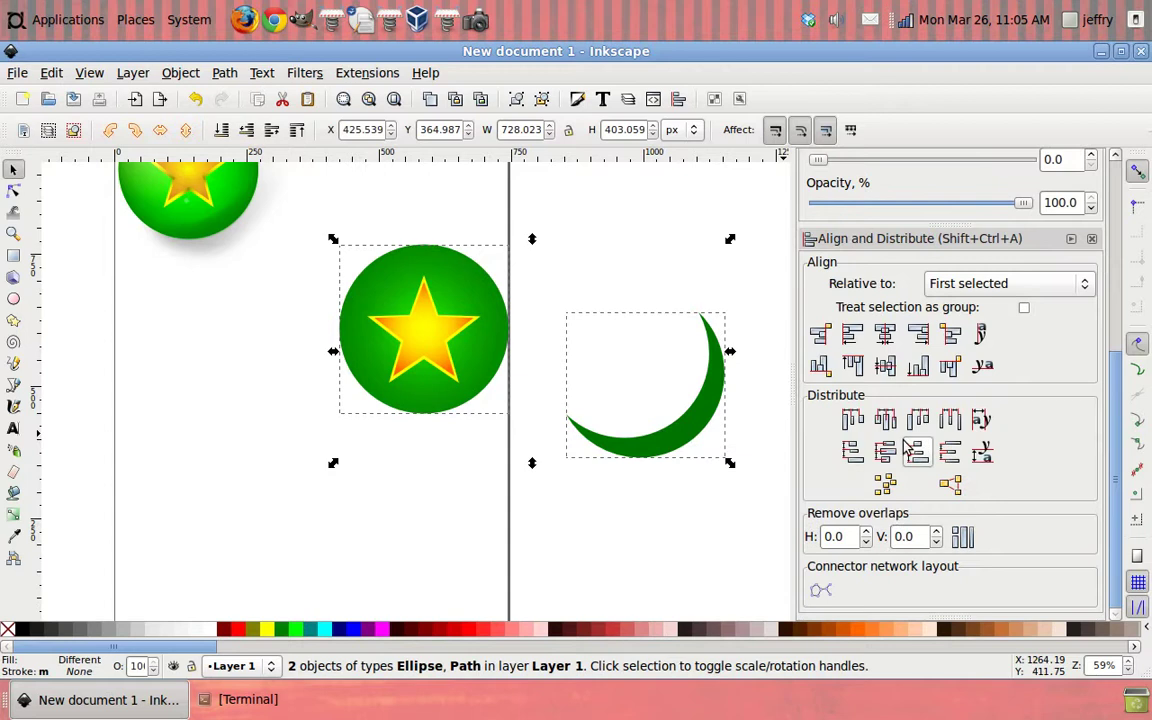
click(885, 337)
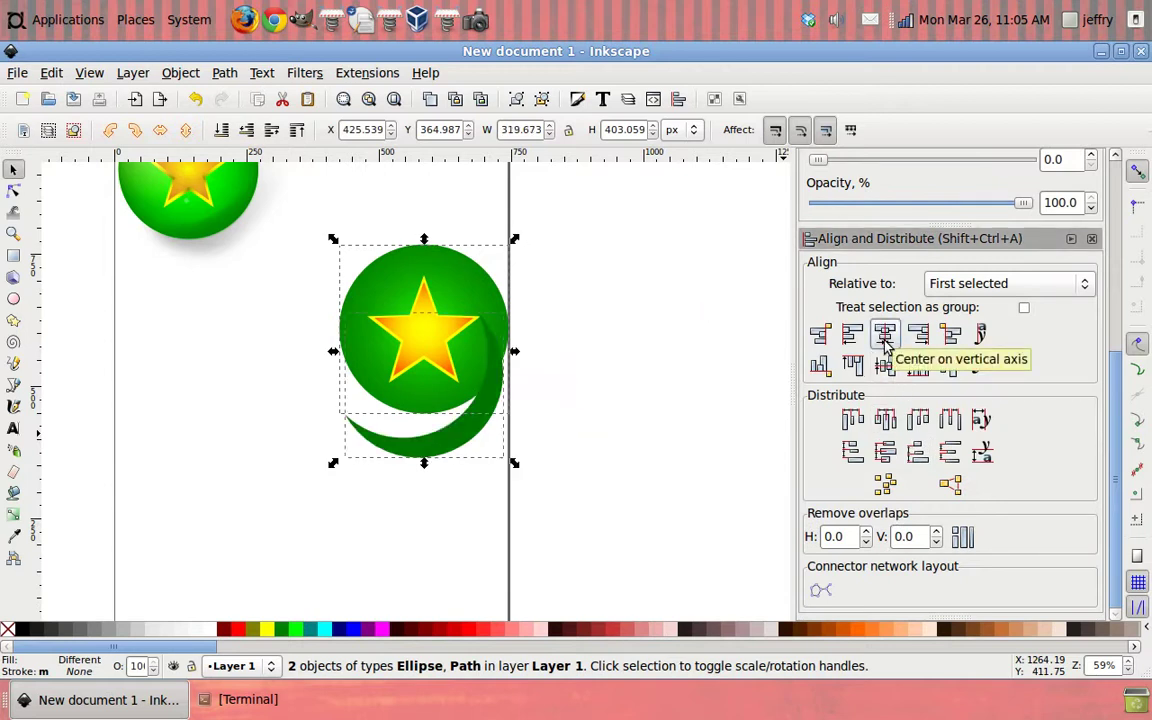
click(918, 366)
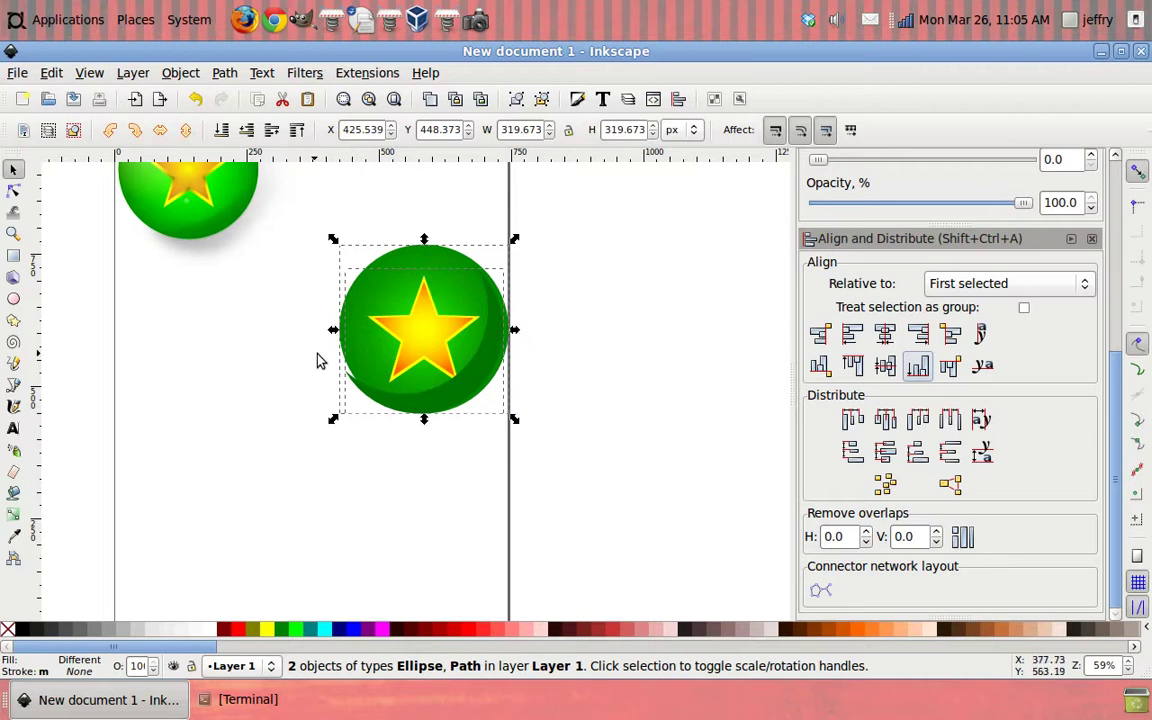
click(13, 233)
drag(329, 432, 527, 239)
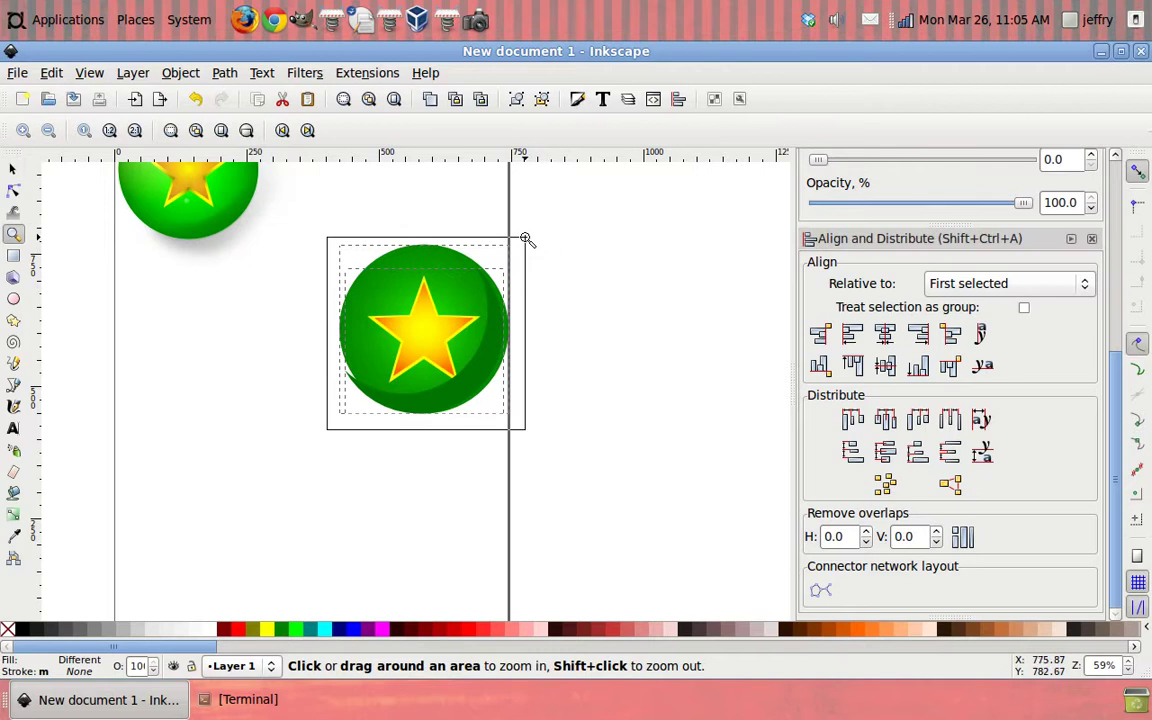
Align the crescent's right edge with the star circle's right edge, then reselect the crescent
click(13, 169)
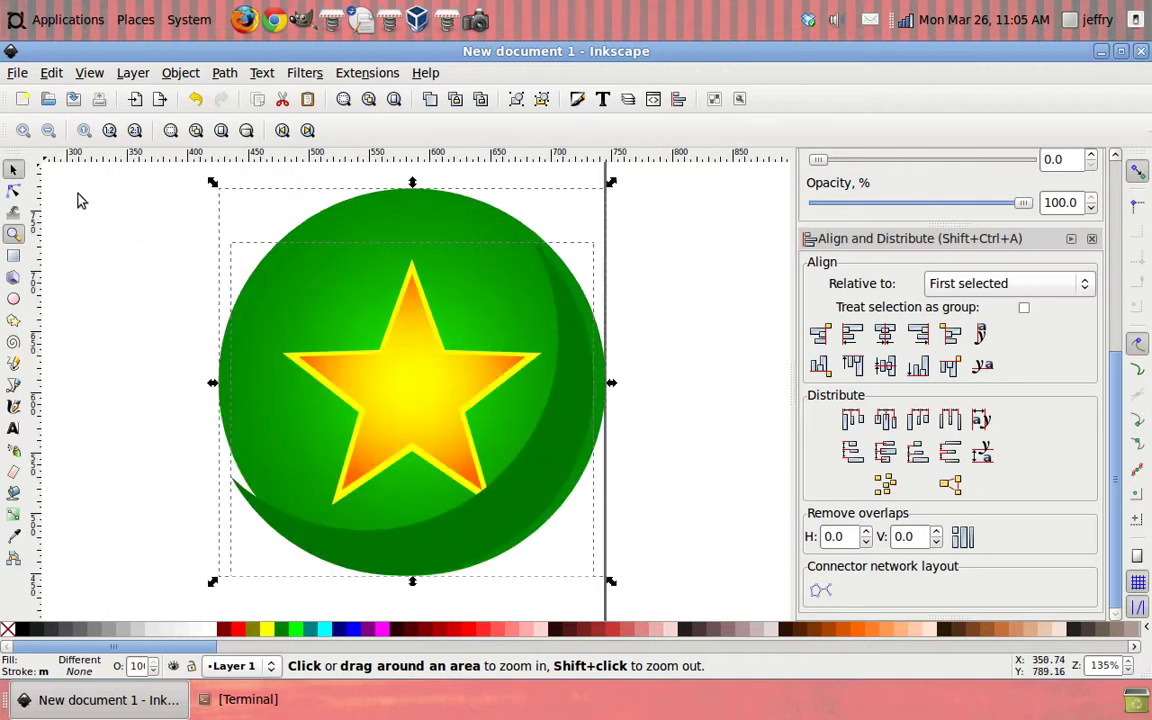
click(918, 337)
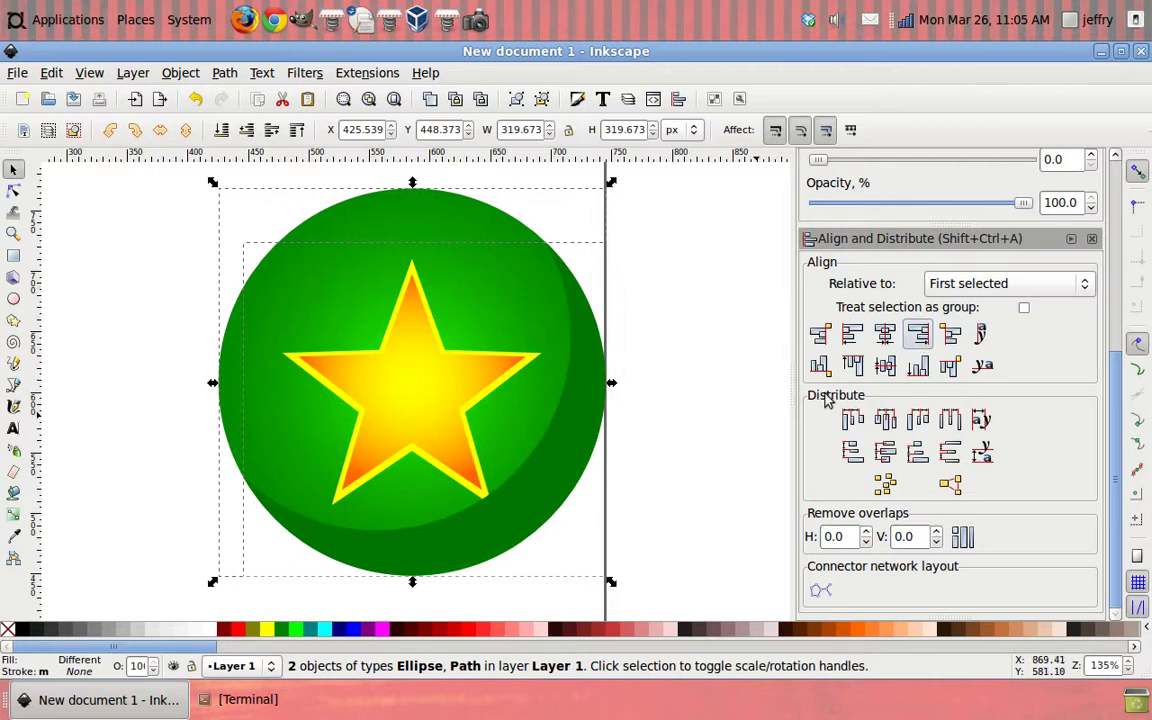
click(706, 485)
scroll(710, 484, down, 1)
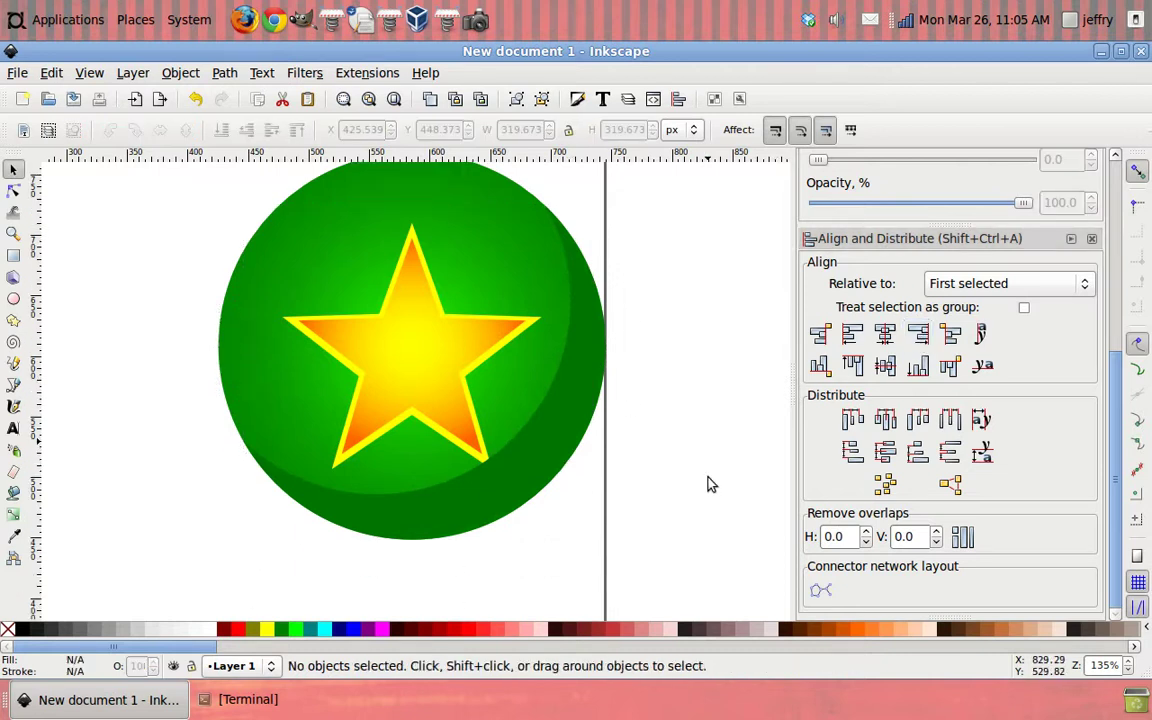
click(530, 470)
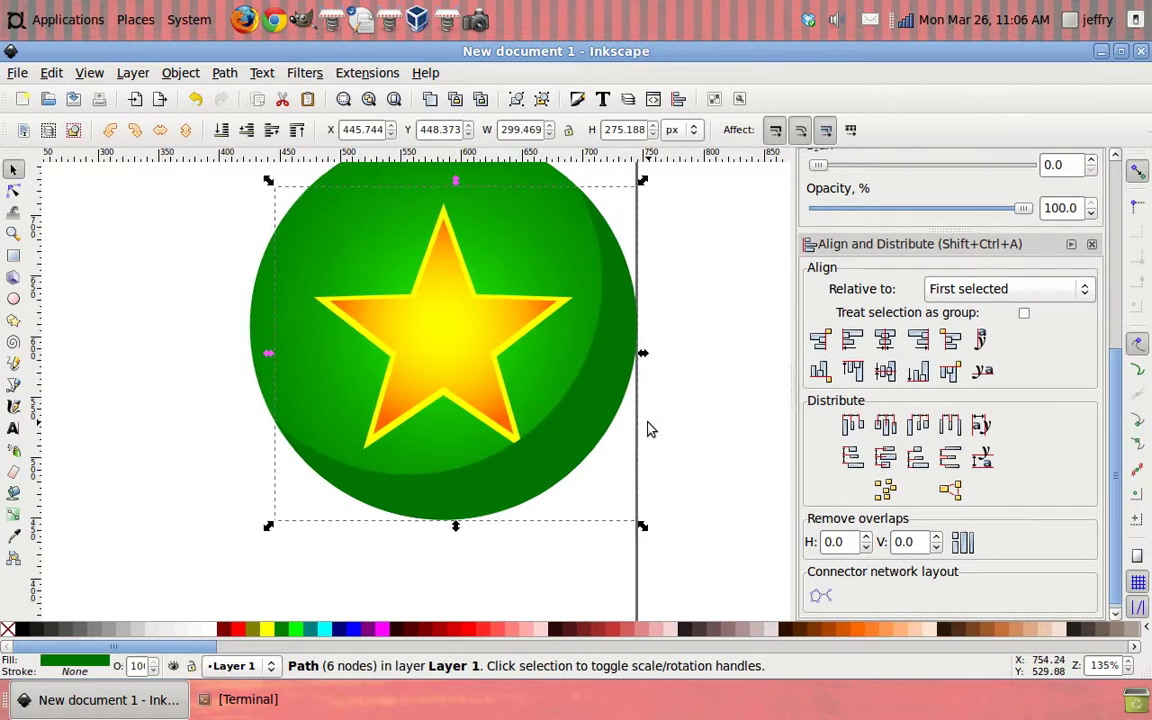
scroll(615, 415, right, 1)
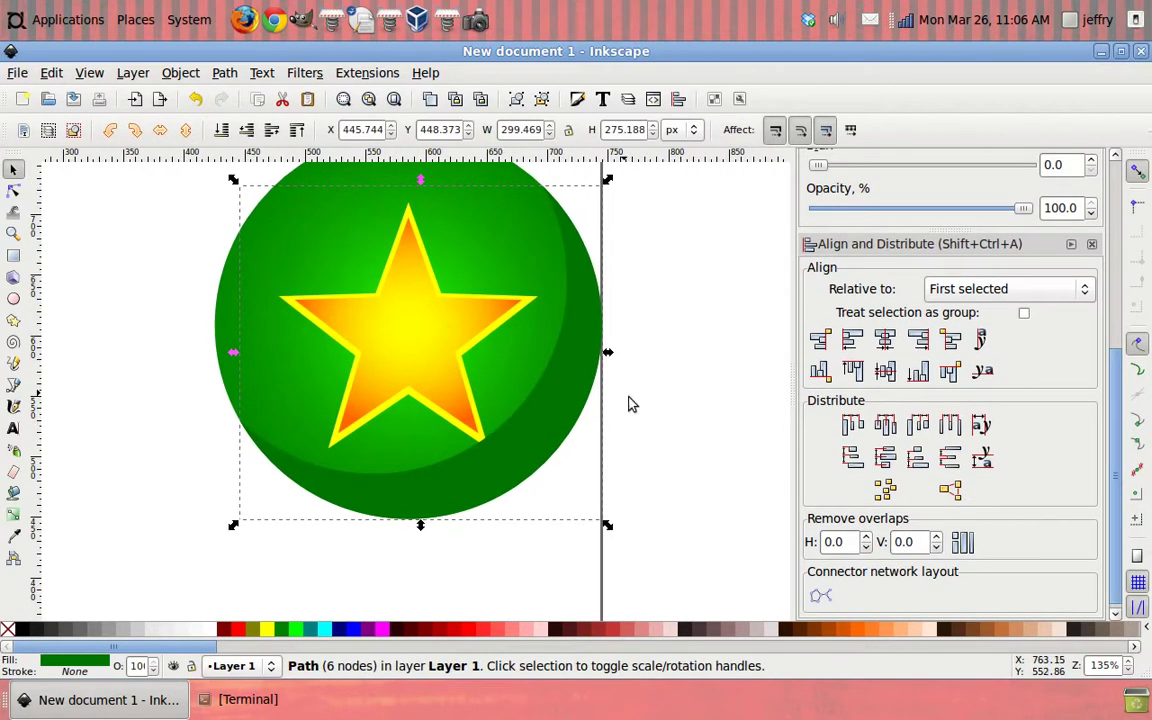
drag(1118, 450, 1120, 350)
scroll(1122, 345, up, 3)
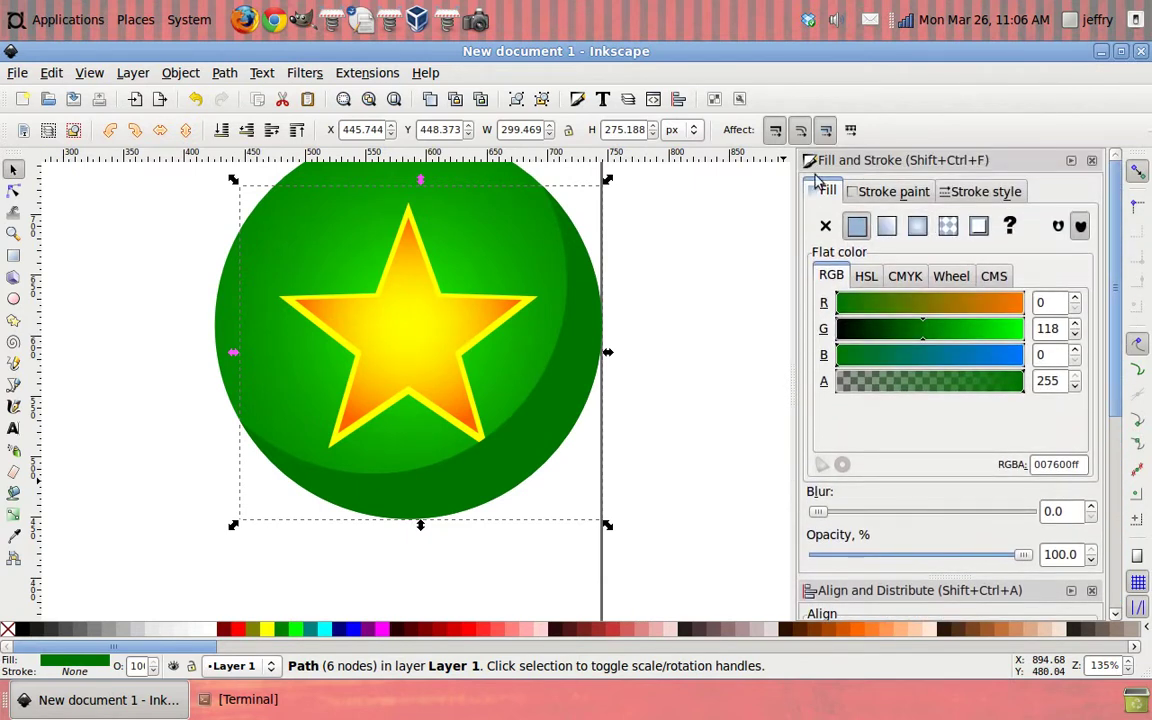
Give the crescent a linear gradient from the circle's bottom edge to the star's lower-right tip
click(886, 232)
drag(617, 429, 650, 399)
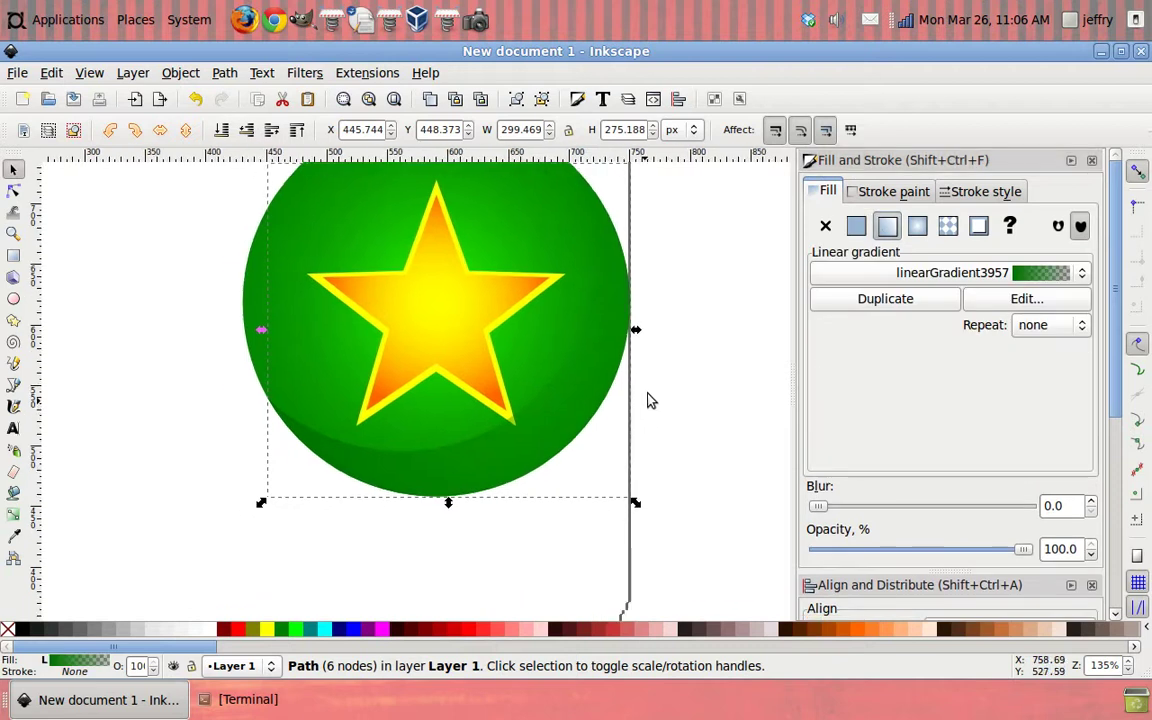
click(14, 514)
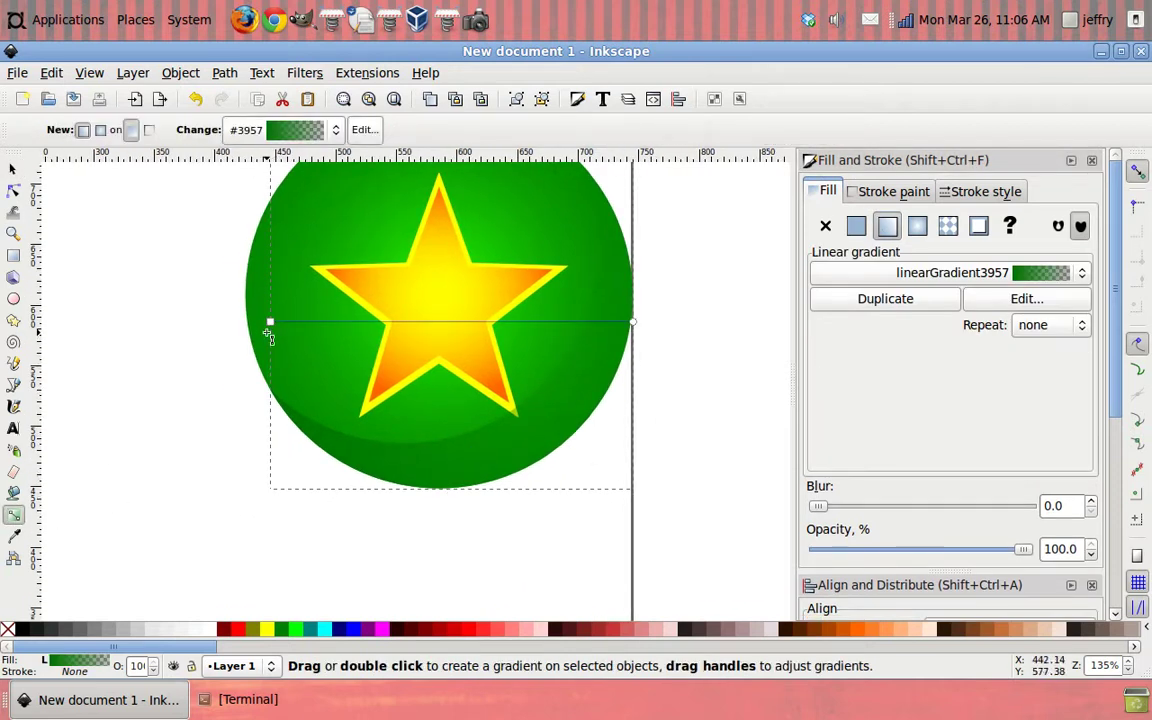
drag(270, 322, 544, 526)
click(544, 526)
drag(548, 382, 508, 392)
click(494, 375)
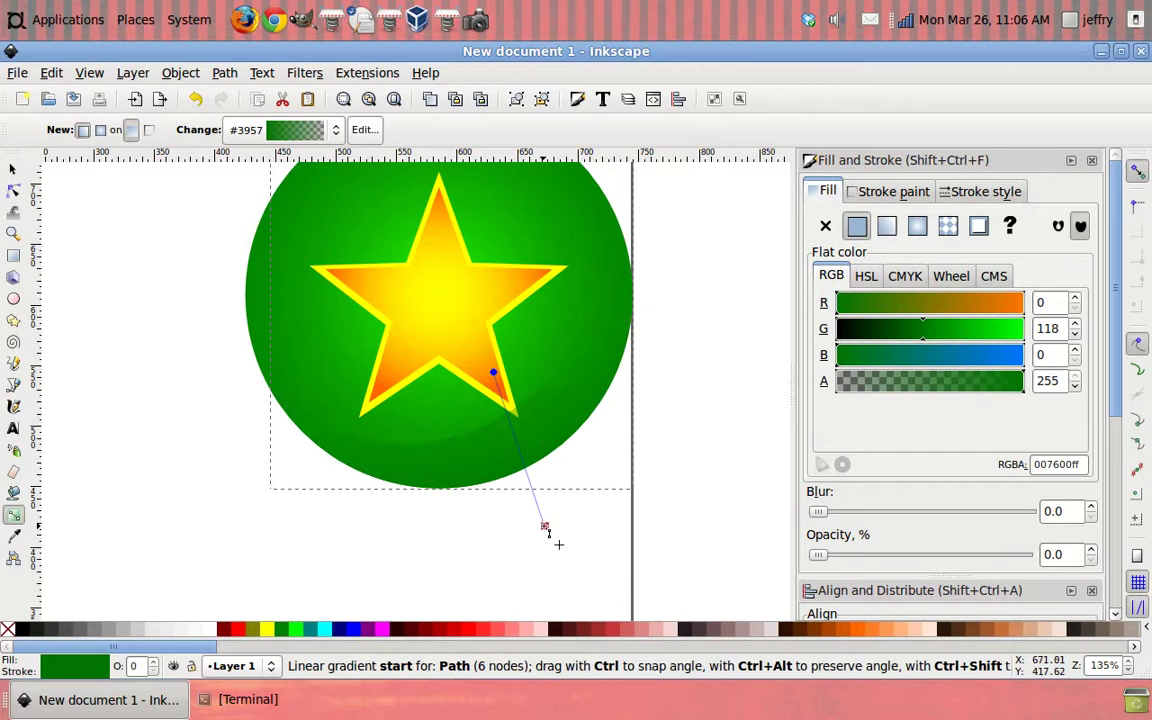
drag(543, 510, 543, 506)
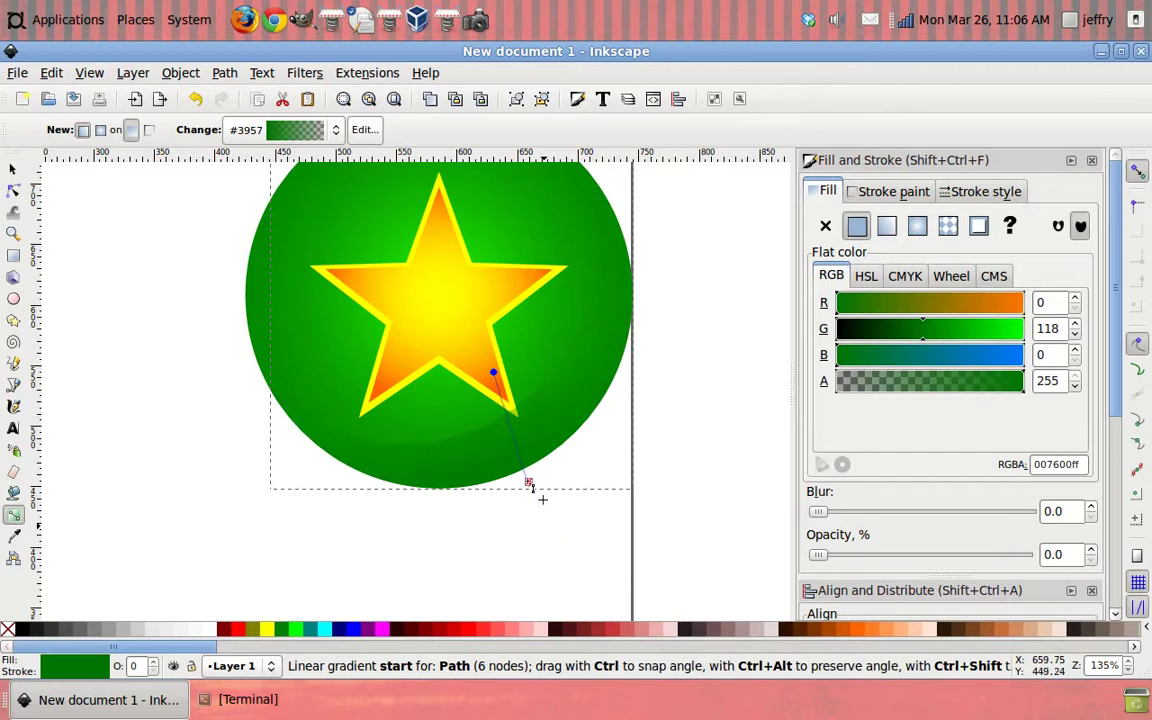
click(528, 482)
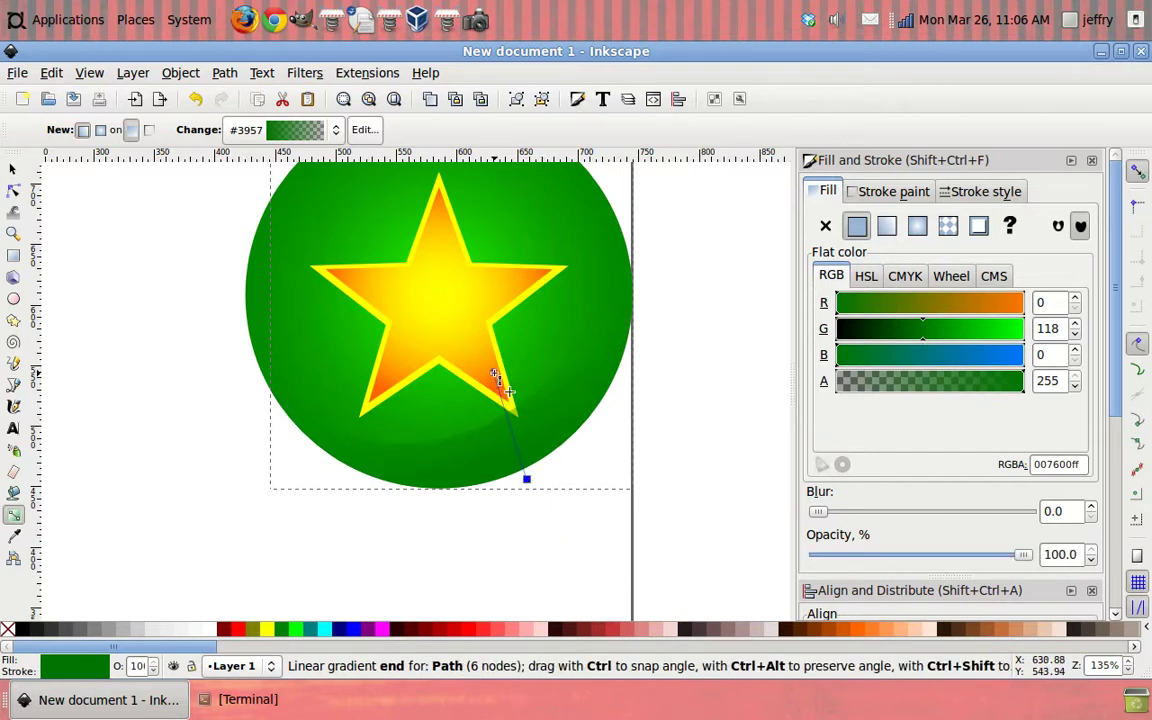
drag(505, 390, 508, 395)
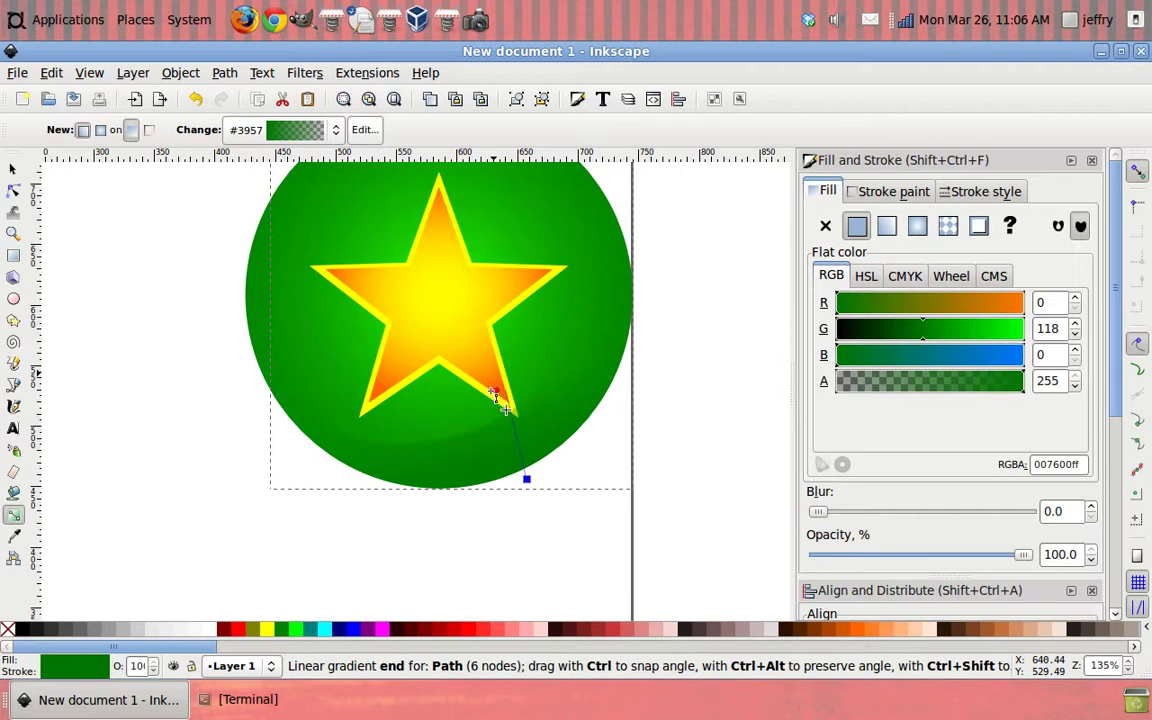
click(484, 391)
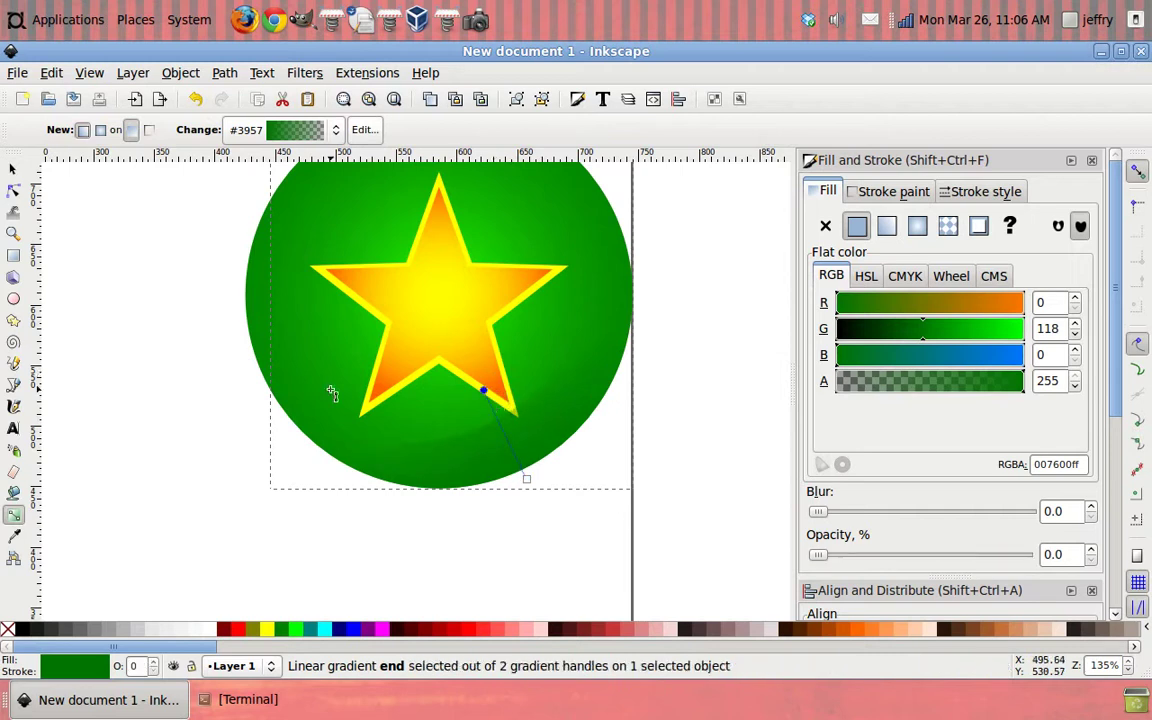
Zoom out to show the whole drawing and return to the Selector
click(14, 172)
click(66, 280)
click(14, 233)
click(50, 131)
click(48, 131)
click(13, 170)
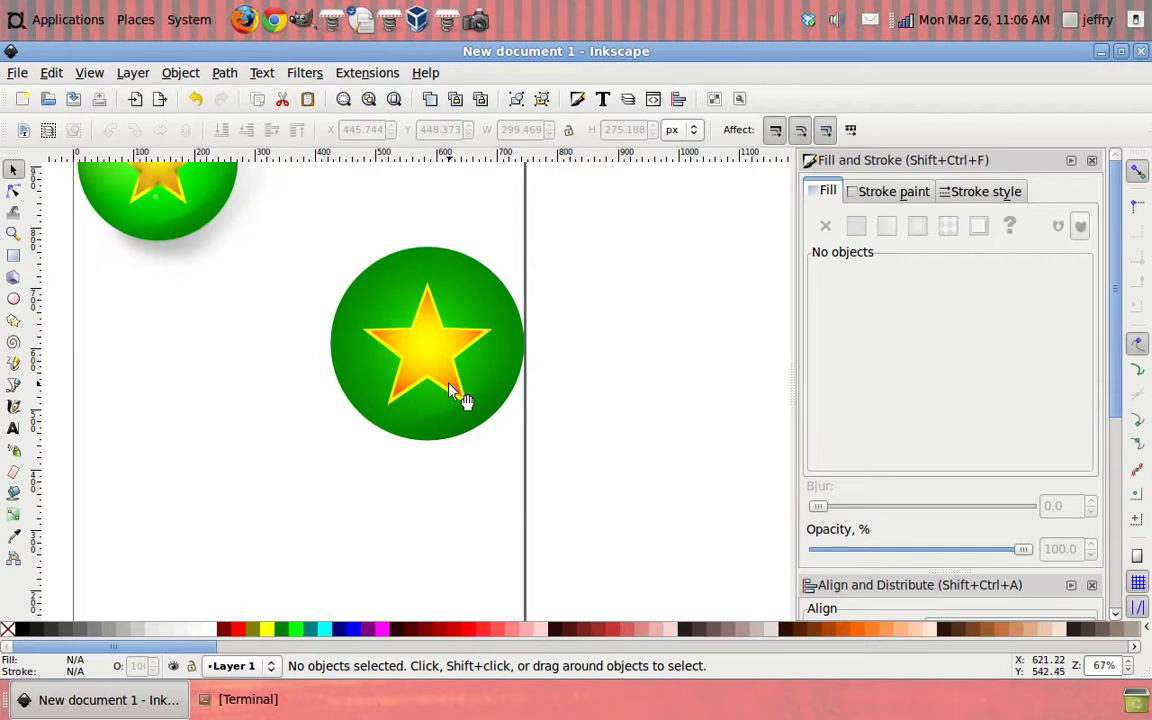
Set the crescent's blur to 2.0 in Fill and Stroke, then select the green circle
click(474, 424)
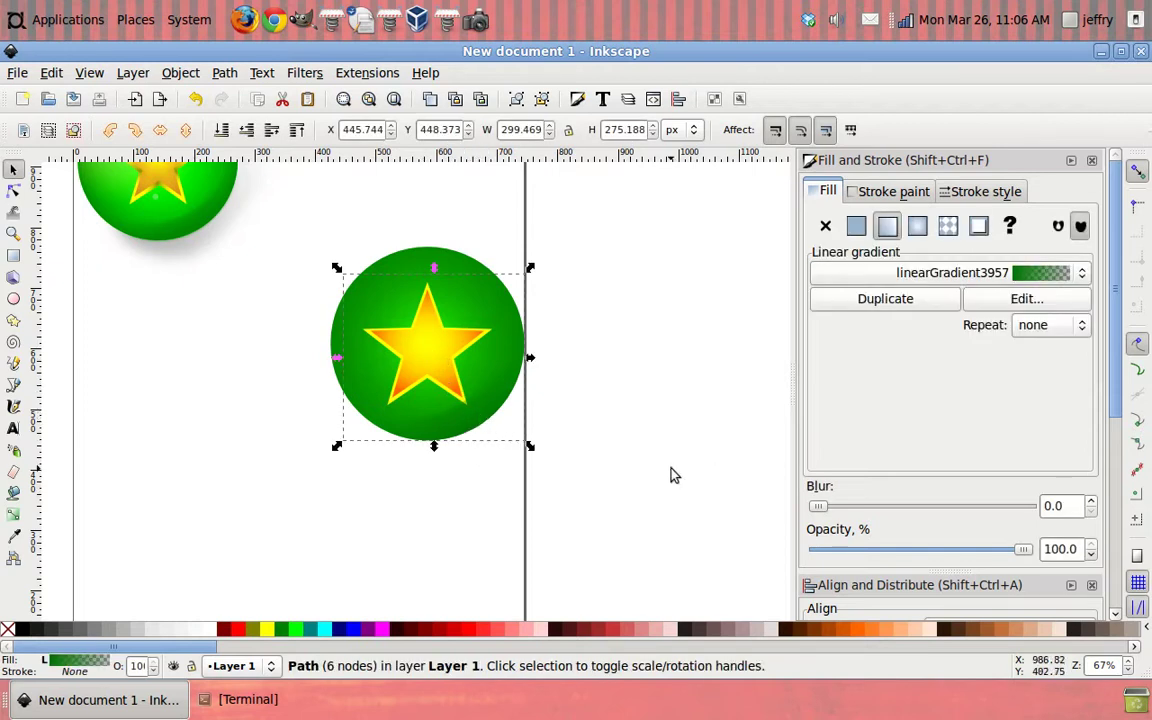
drag(1116, 399, 1120, 445)
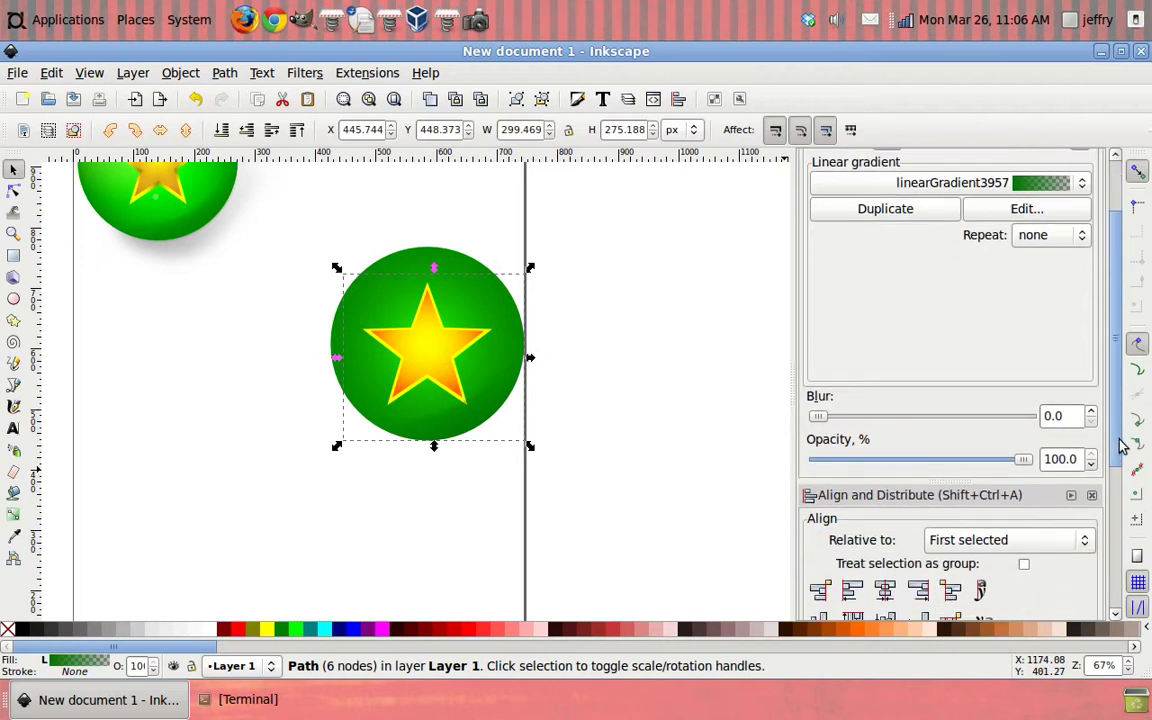
click(1091, 412)
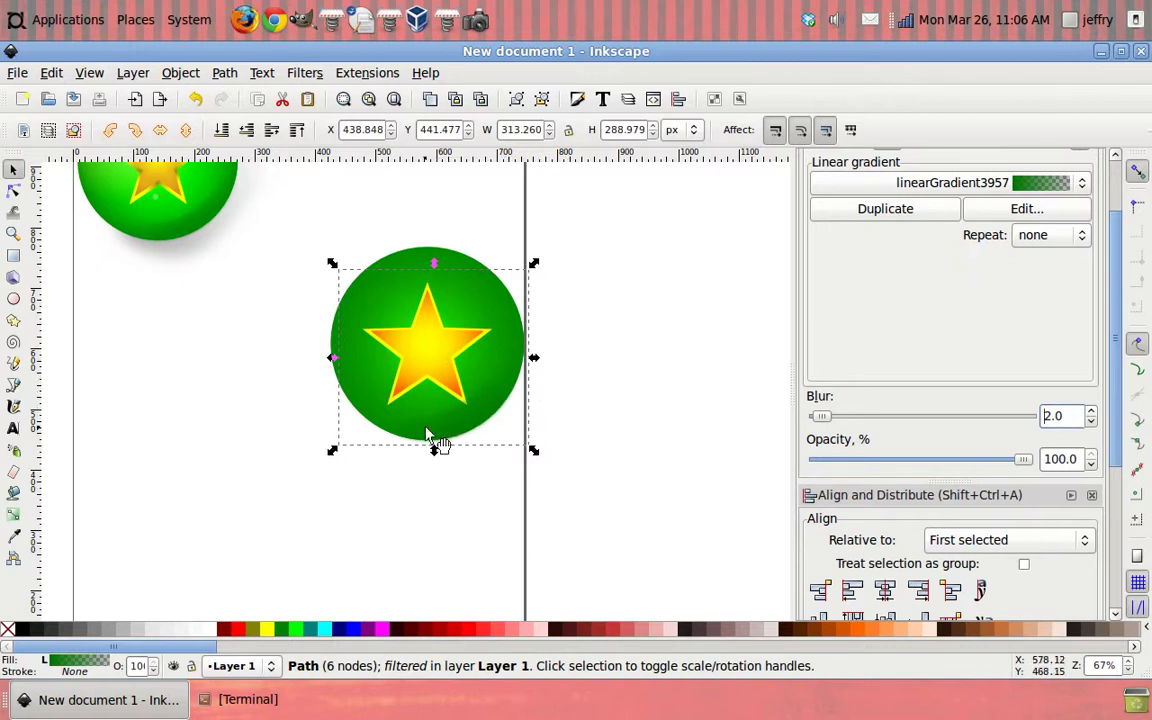
click(660, 416)
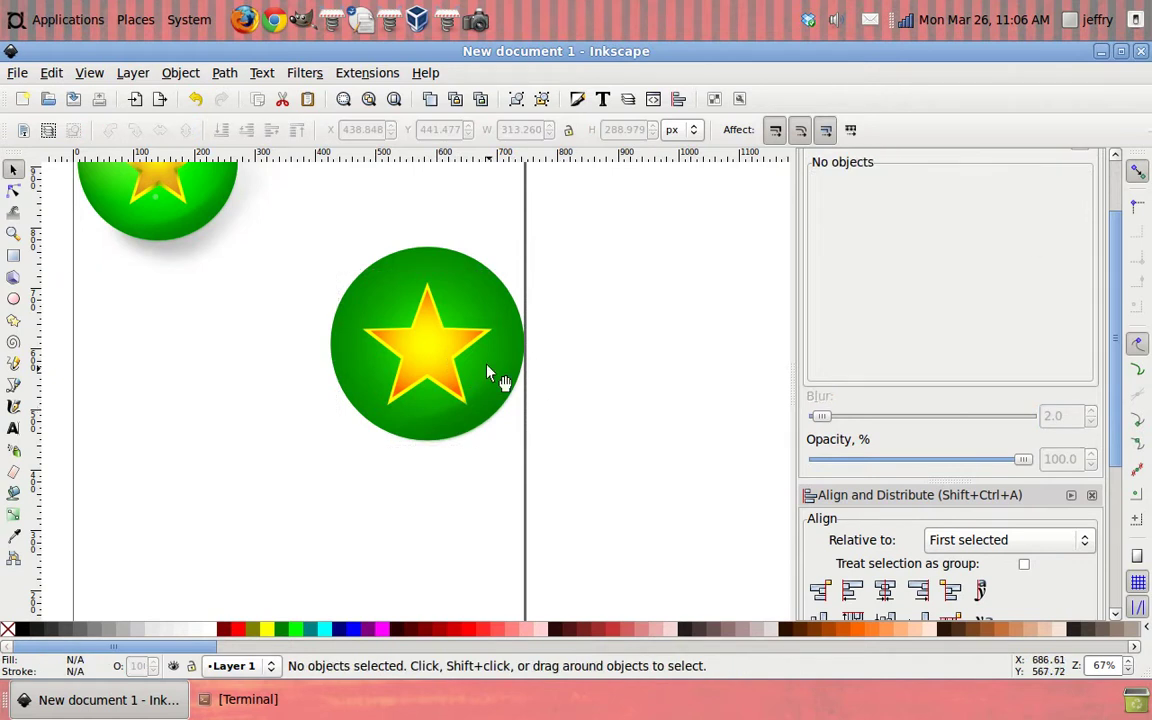
click(390, 300)
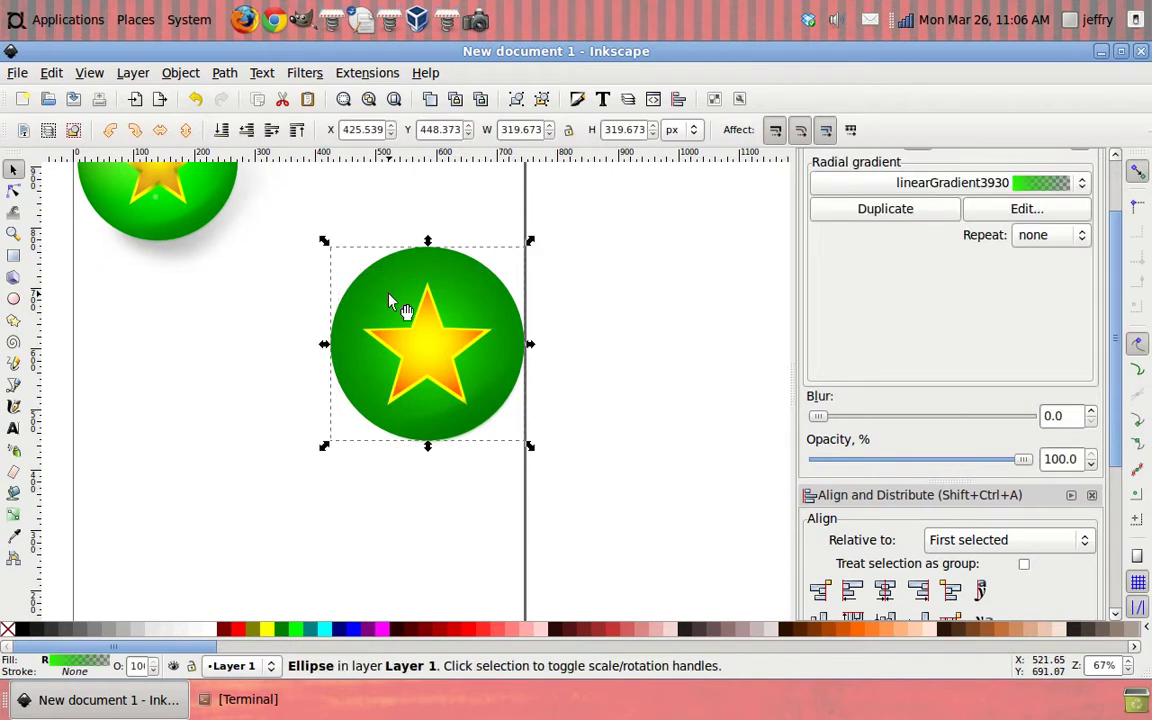
Duplicate the green circle on top of the star and give the copy a white radial gradient fill
key(Home)
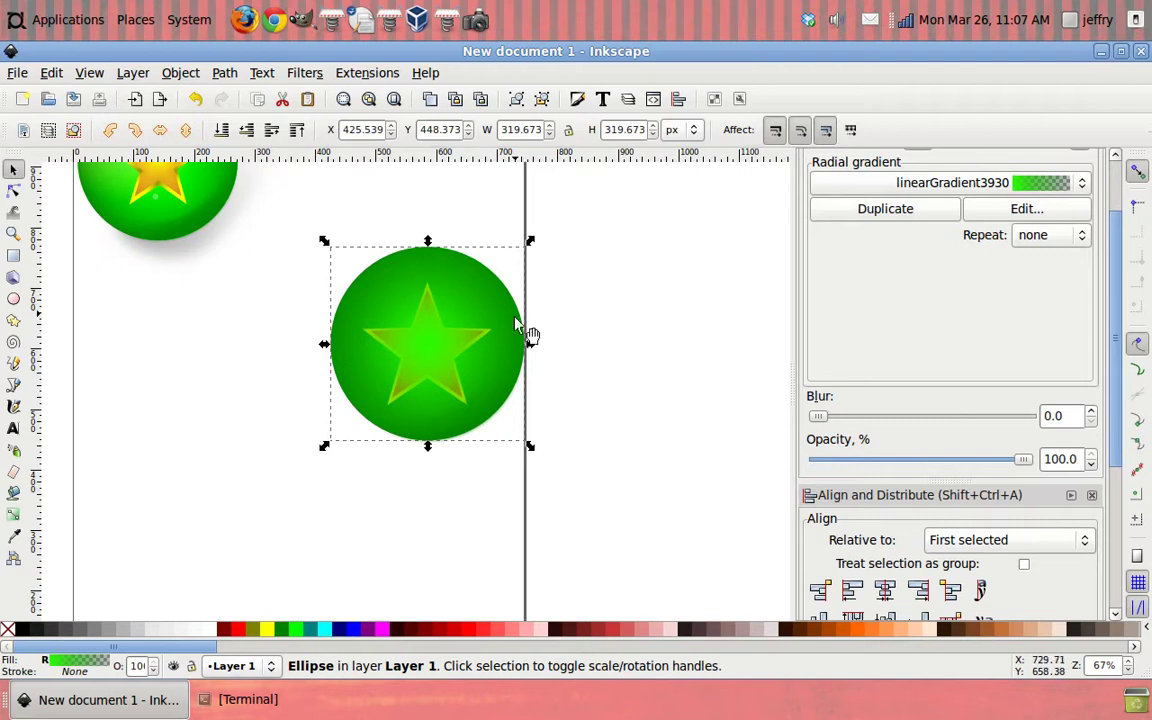
click(210, 632)
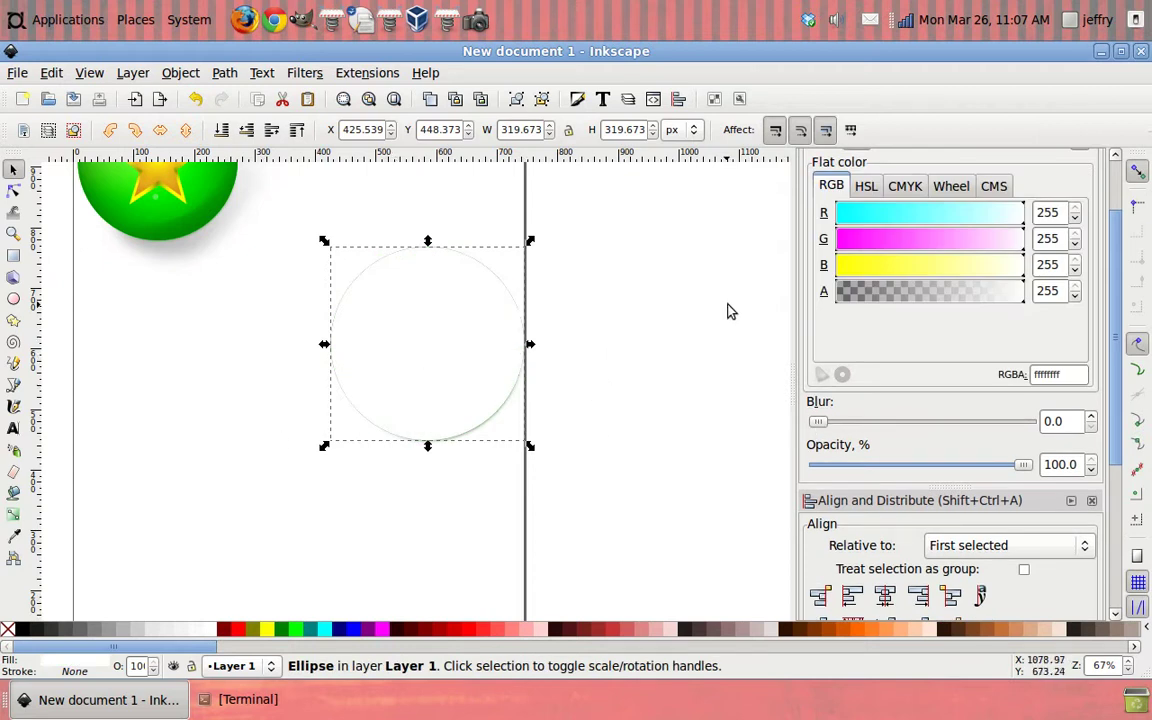
scroll(1113, 200, up, 3)
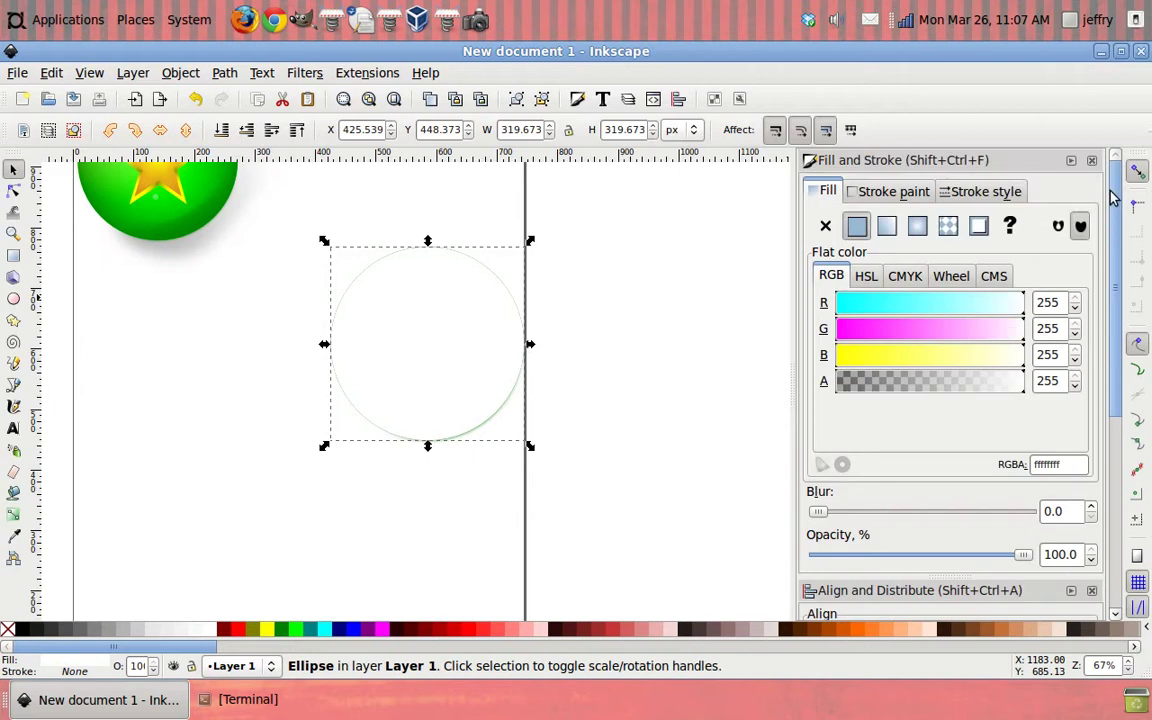
click(920, 228)
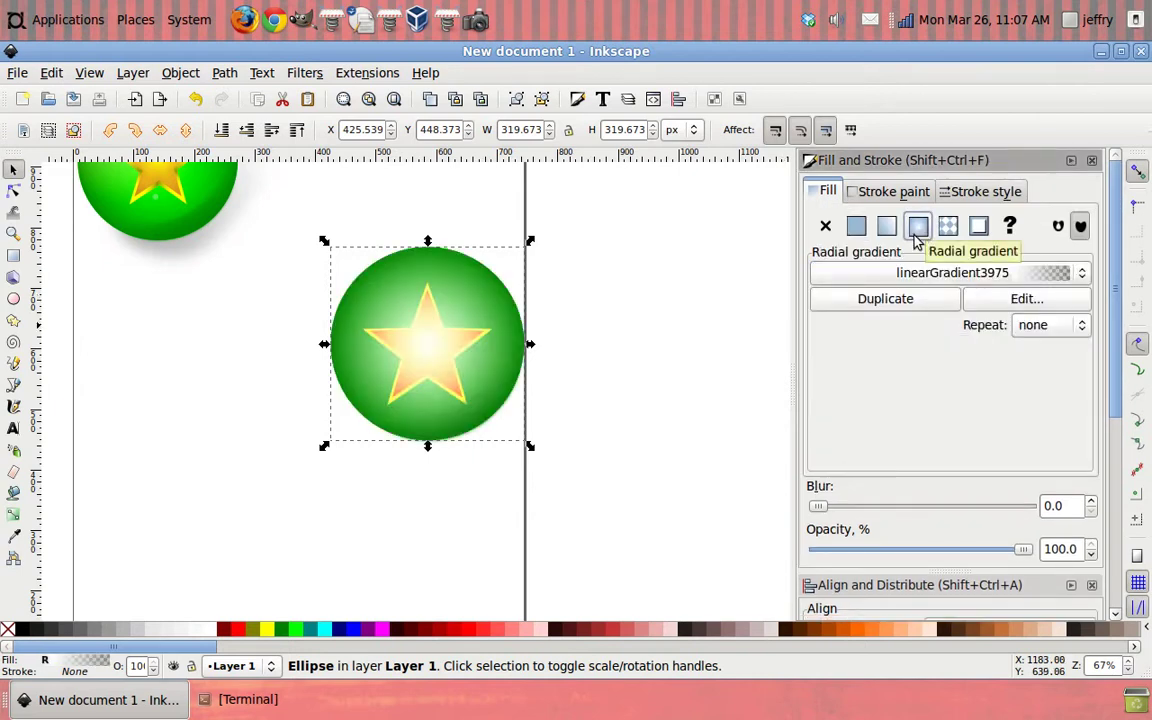
Shrink the white gradient's radius and move its centre up-left of the star
click(14, 514)
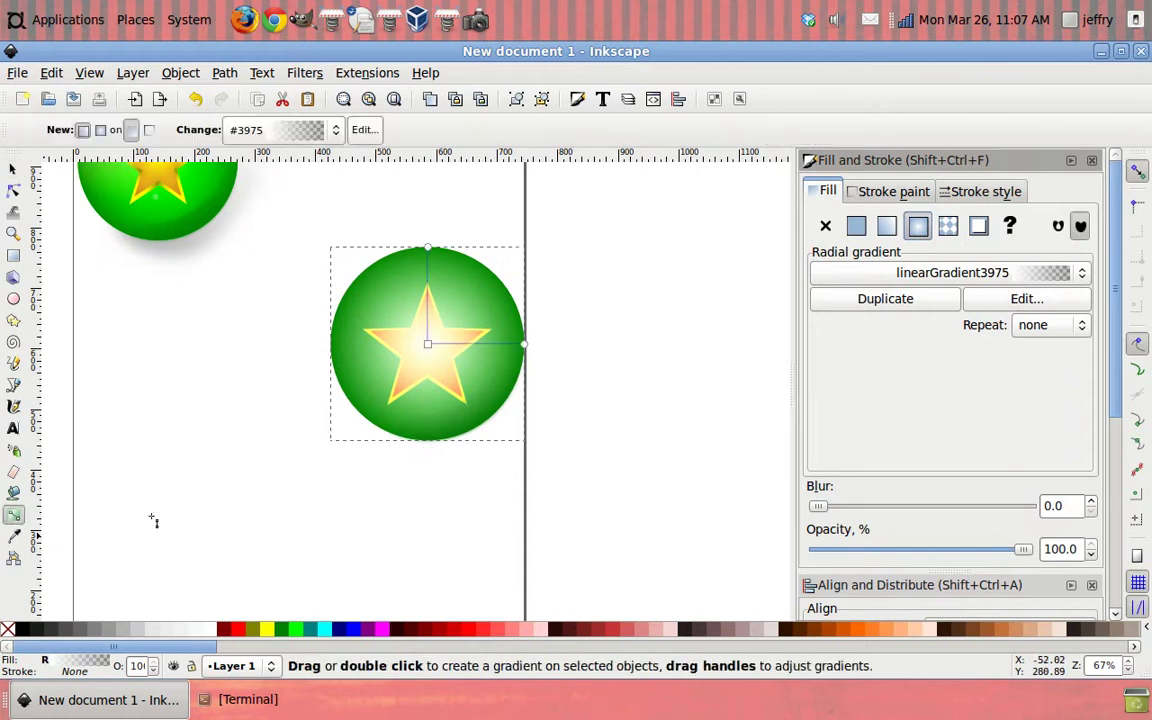
drag(522, 346, 505, 348)
click(503, 345)
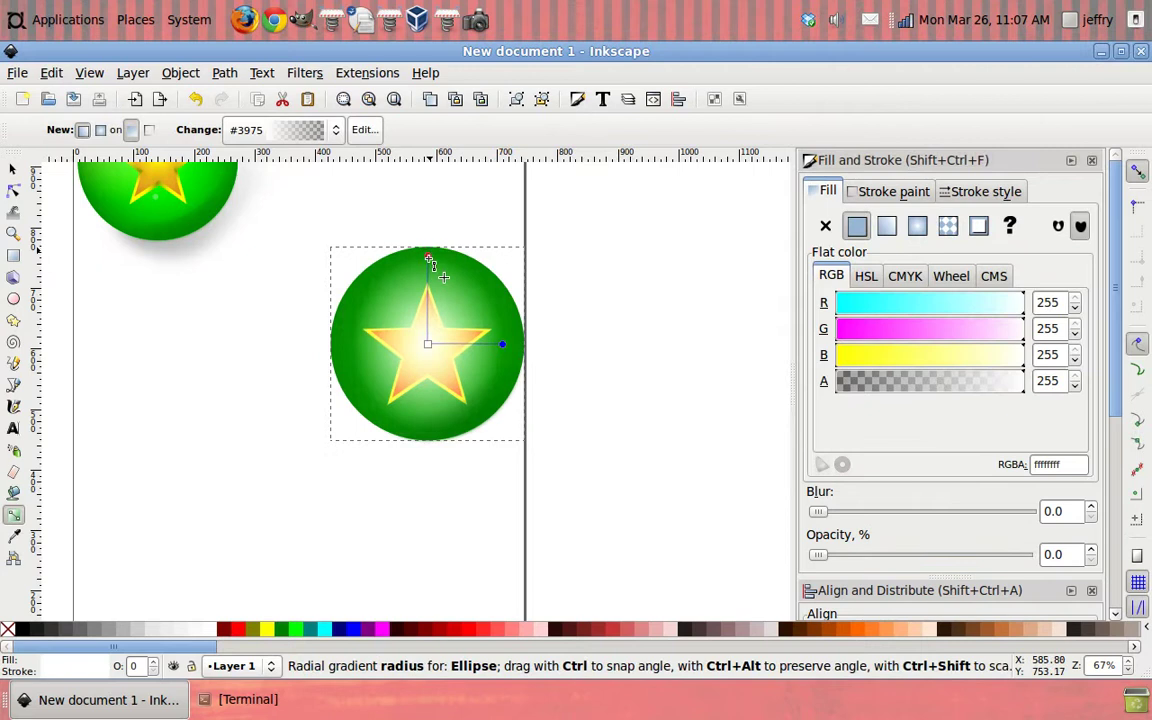
click(429, 262)
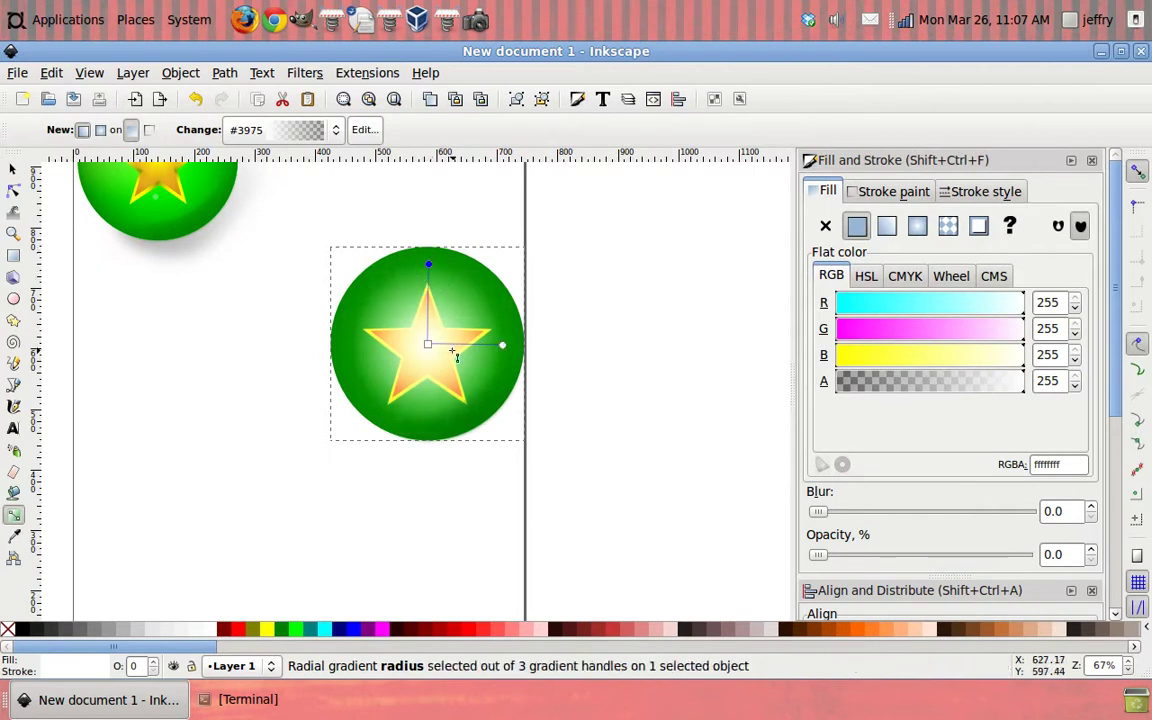
drag(429, 345, 402, 321)
click(402, 320)
key(ctrl+z)
key(ctrl+z)
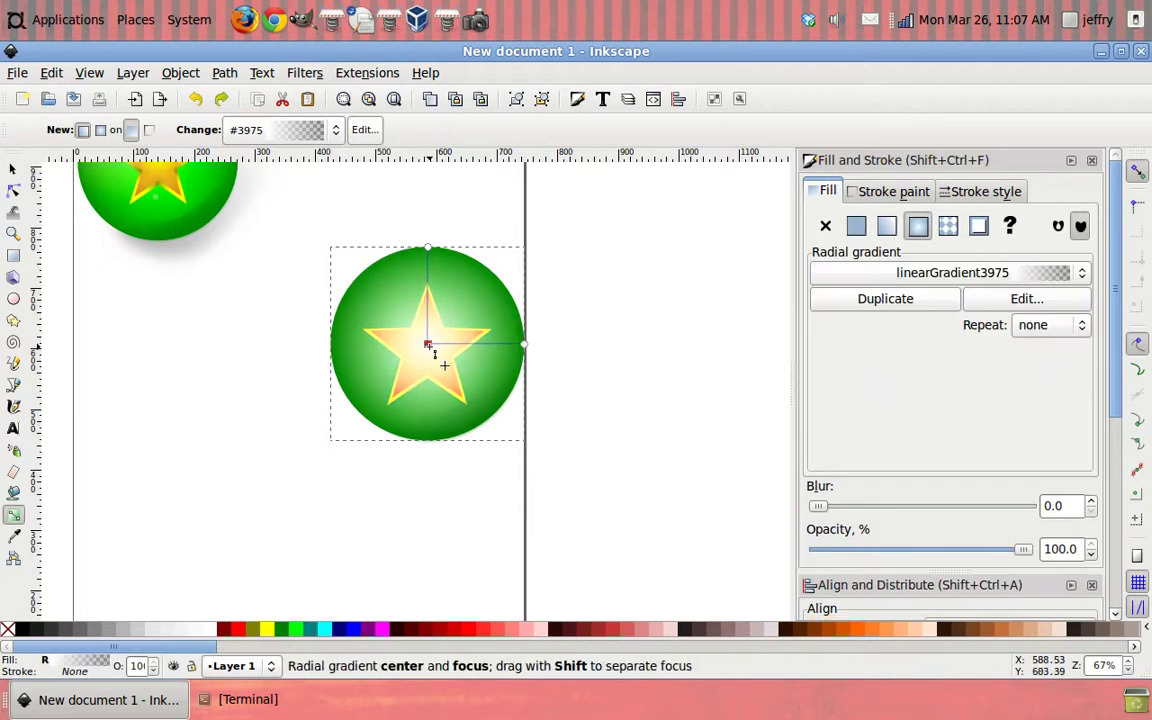
mouse_move(428, 344)
mouse_down()
mouse_move(404, 318)
mouse_move(407, 329)
mouse_up()
click(402, 319)
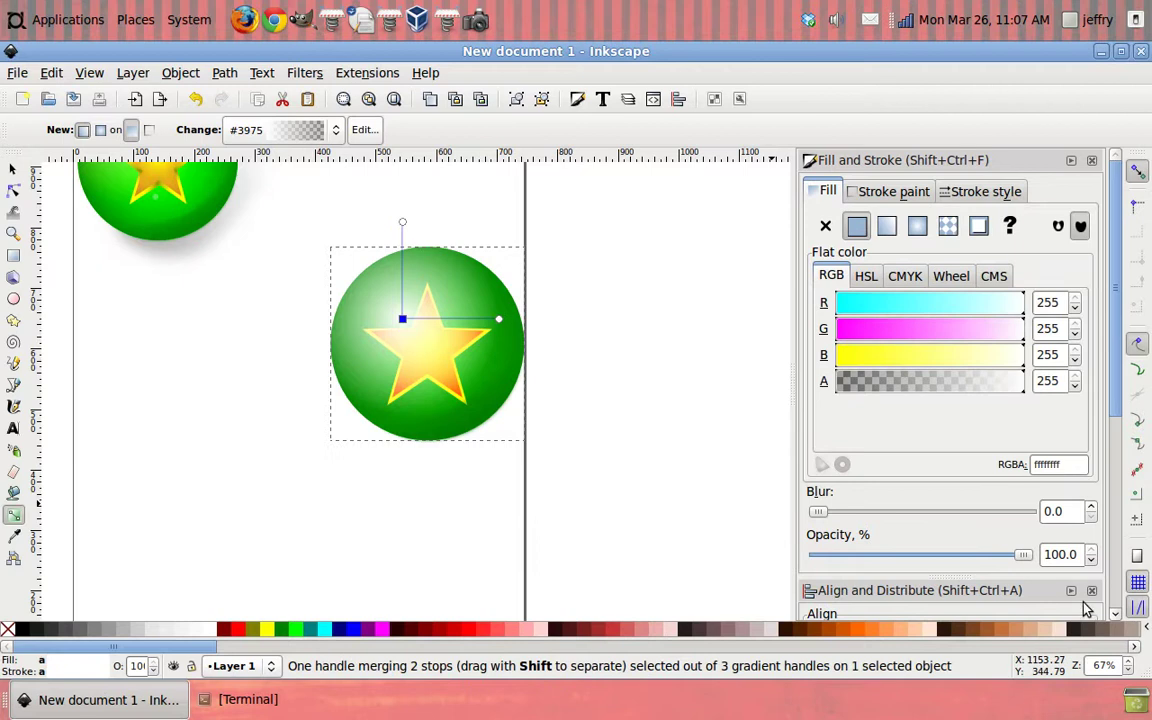
click(1090, 509)
Set the white highlight's blur to 3.0 and its opacity to 70%
click(1092, 507)
drag(1081, 549, 979, 529)
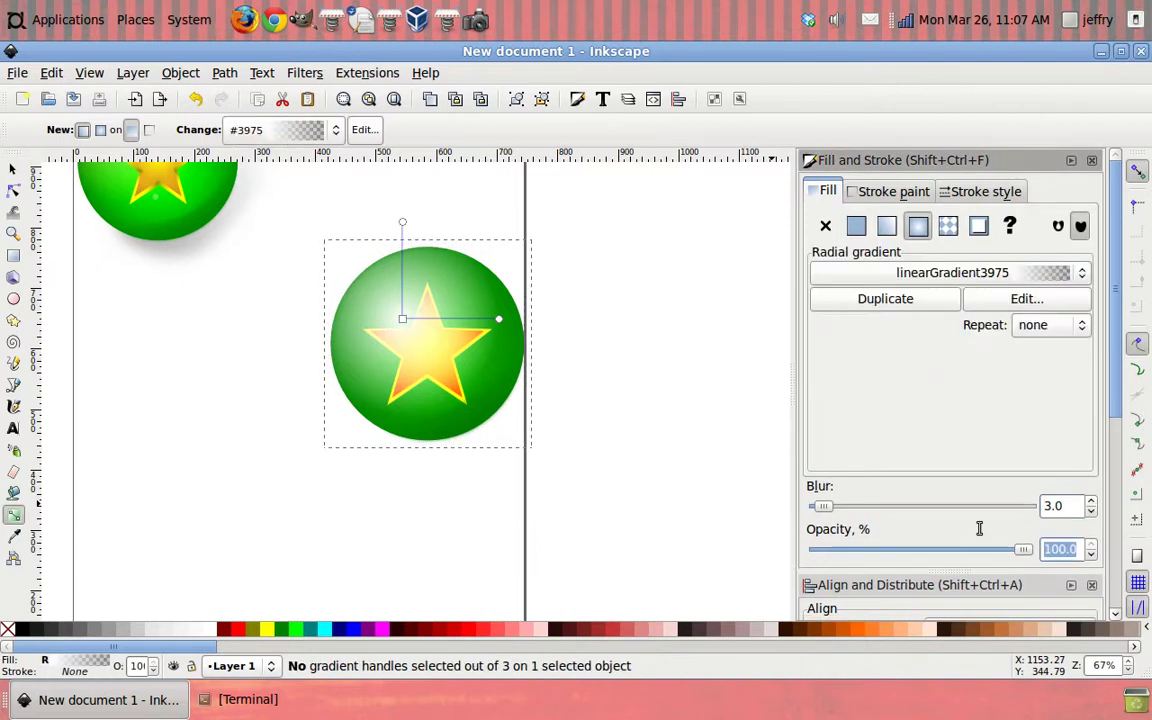
text(70)
key(Return)
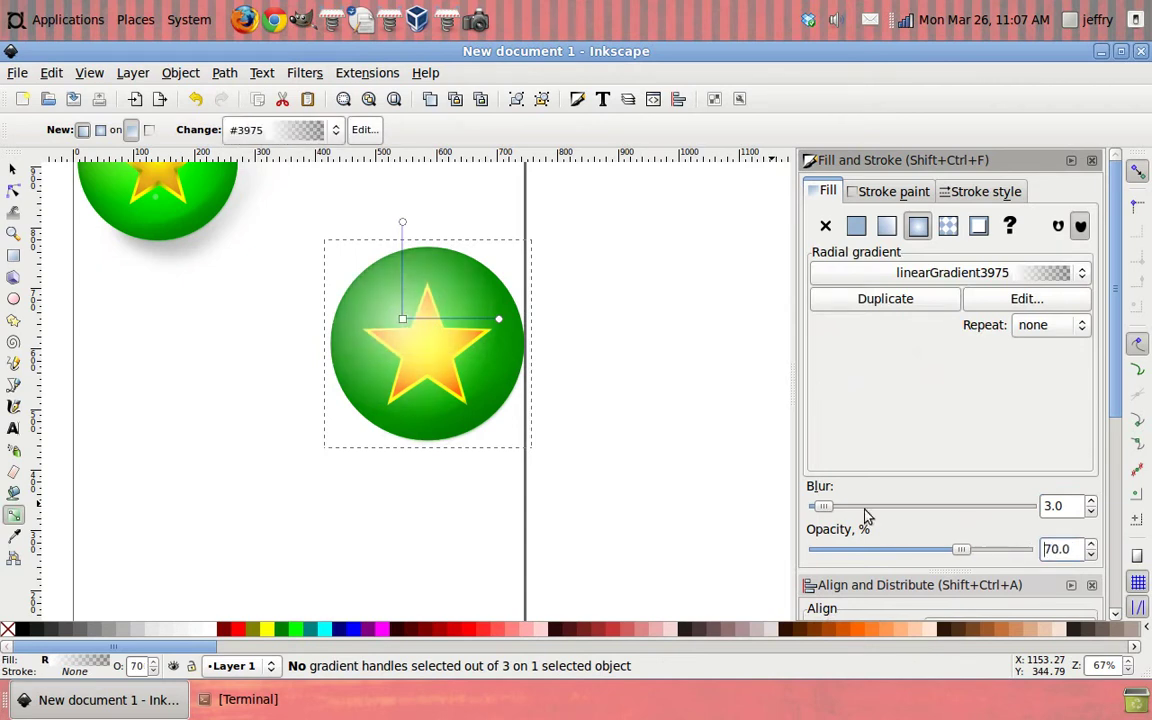
Switch back to the Selector tool and reselect the highlight circle
click(14, 170)
click(197, 332)
click(383, 307)
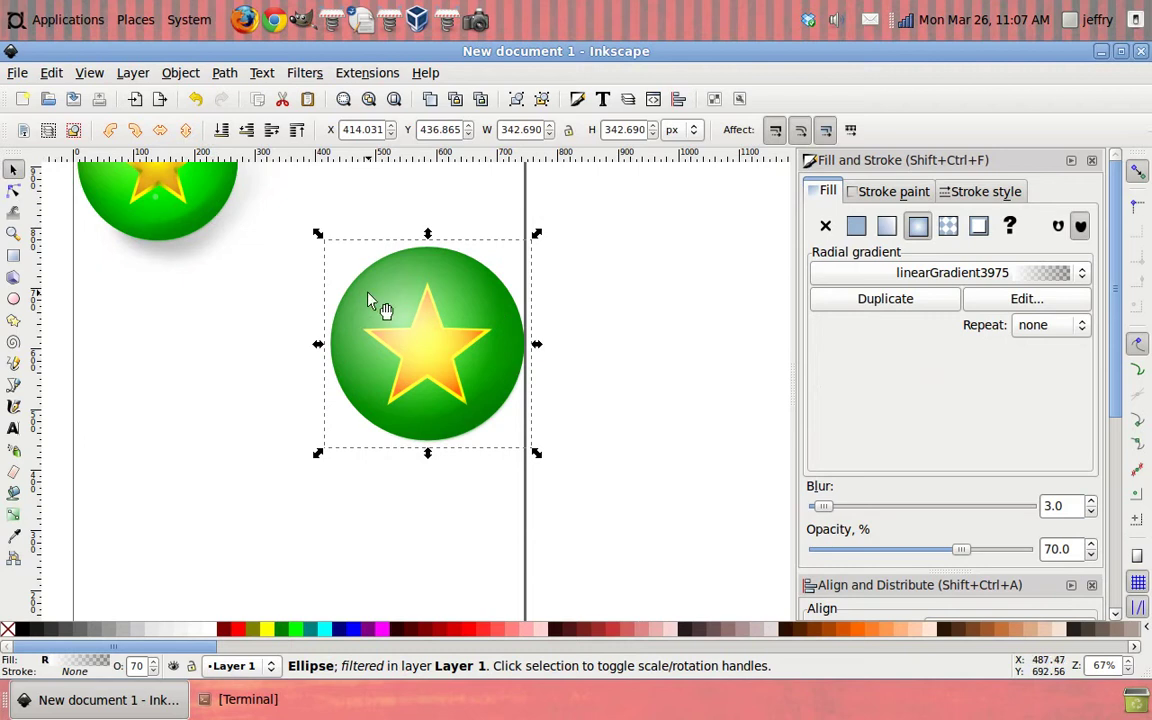
Lower the highlight one step in stacking order, deselect, and pan to the lower sphere
click(247, 133)
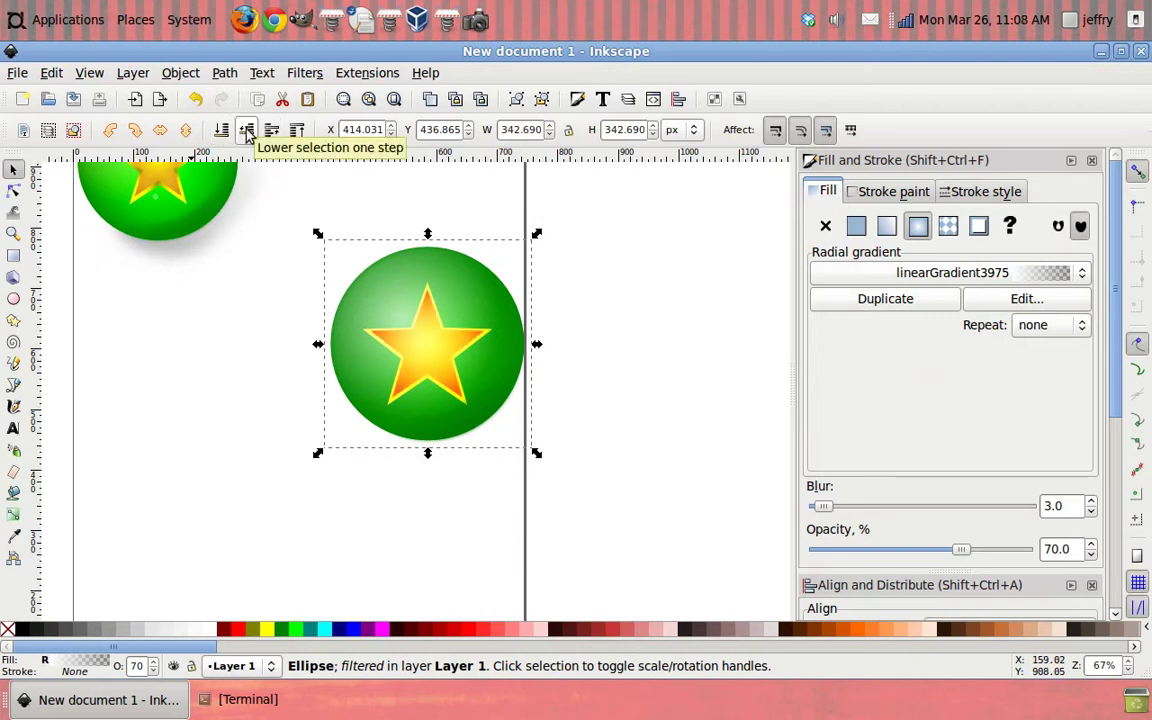
click(227, 349)
drag(227, 349, 262, 402)
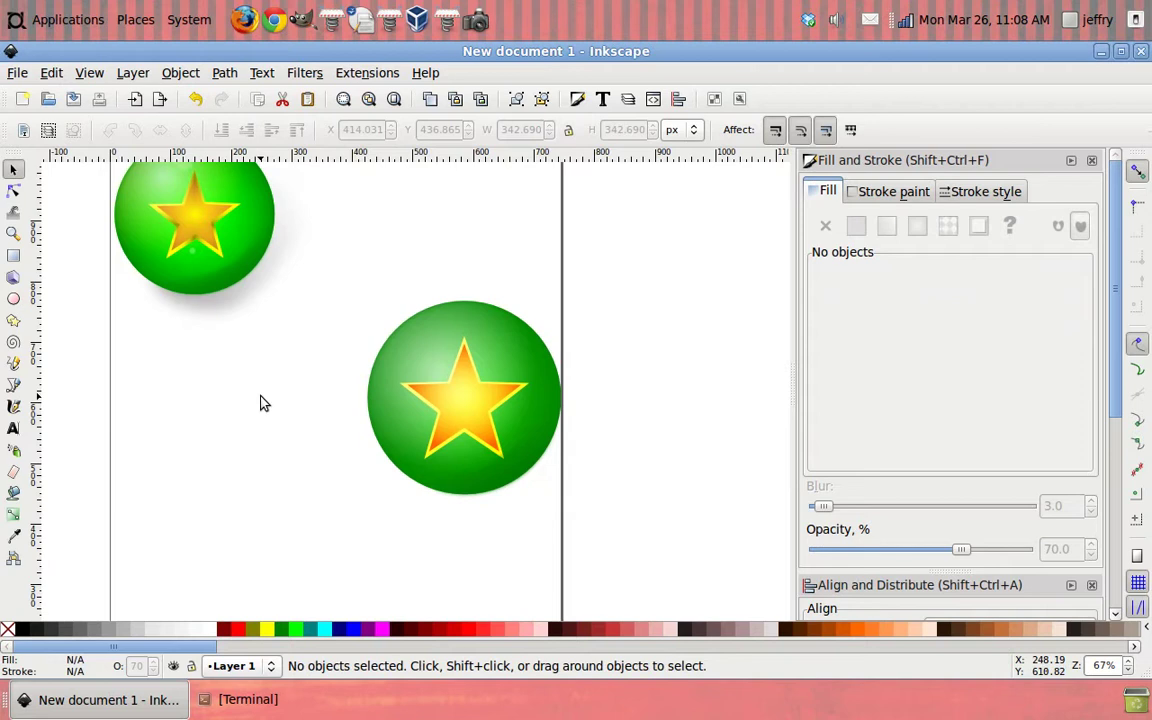
drag(262, 403, 283, 409)
Zoom in on the lower sphere icon, then bring the Terminal window to the front
click(13, 233)
mouse_move(380, 296)
mouse_down()
mouse_move(590, 544)
mouse_move(595, 516)
mouse_up()
scroll(600, 510, down, 1)
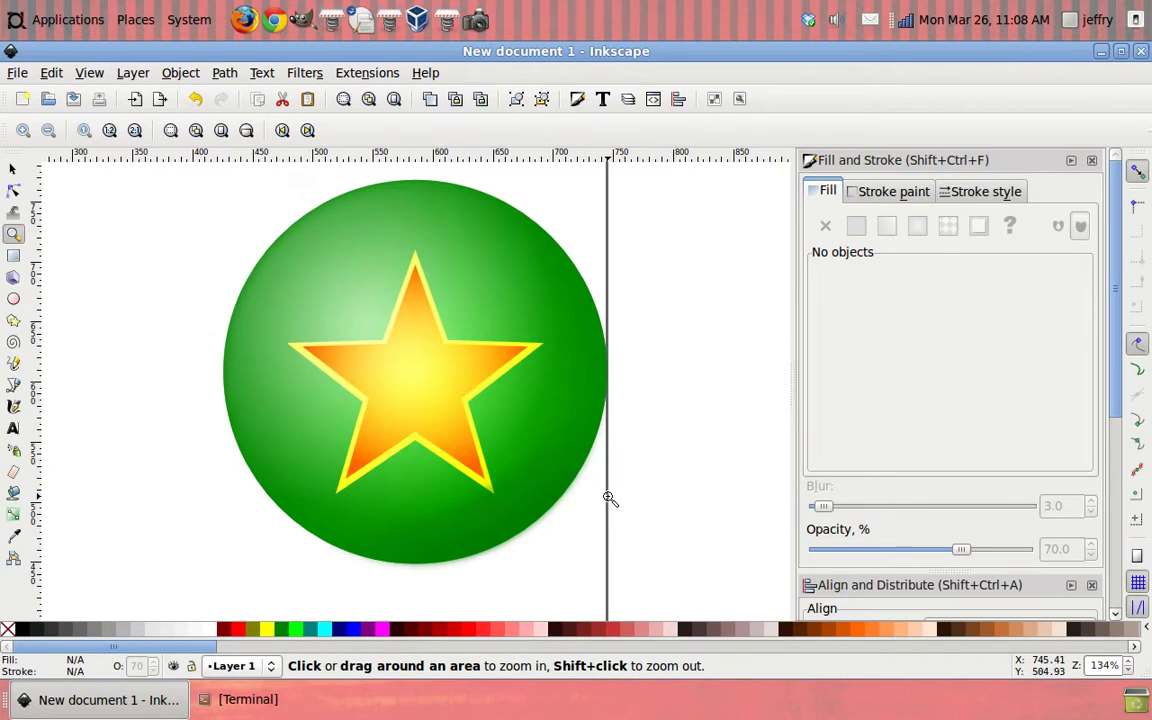
click(322, 703)
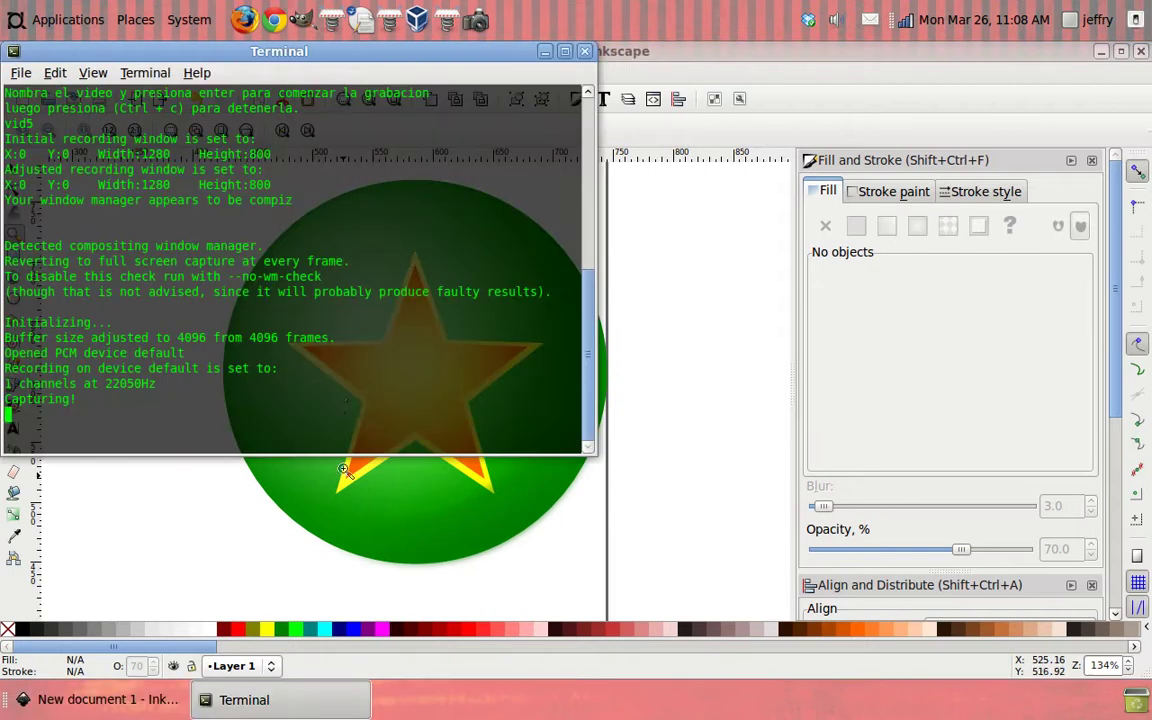